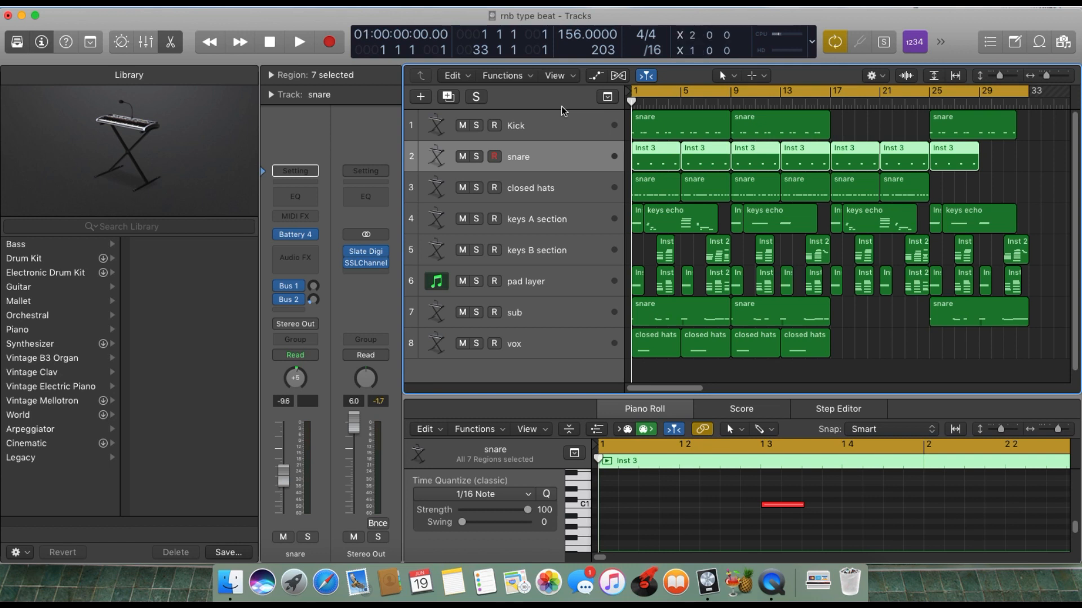
Play the full beat from the start, then stop playback and return the playhead to bar 1.
{"action": "key", "text": "space"}
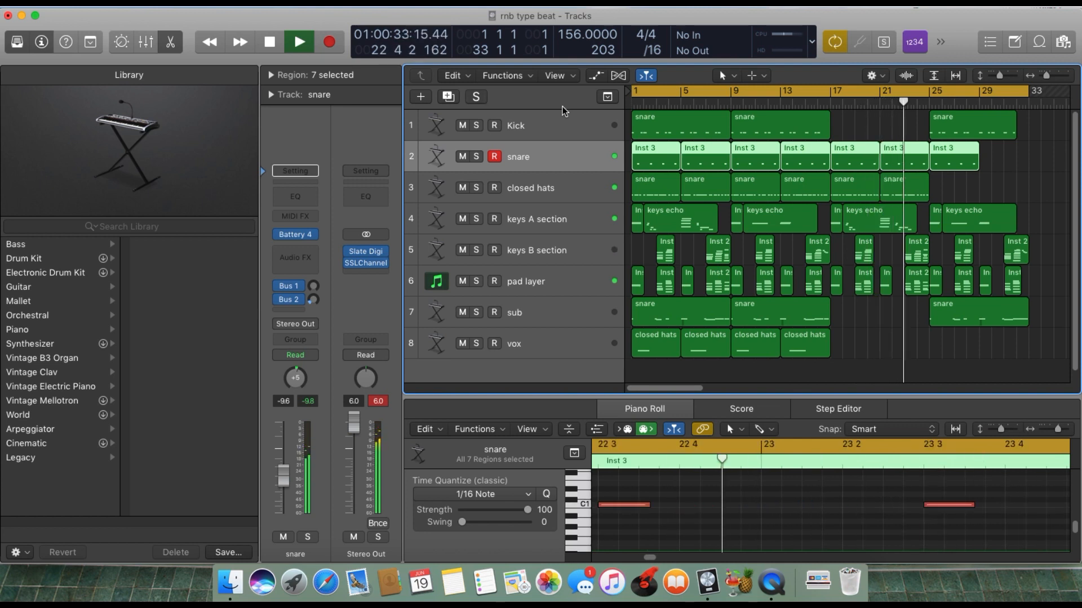
{"action": "key", "text": "space"}
{"action": "key", "text": "Return"}
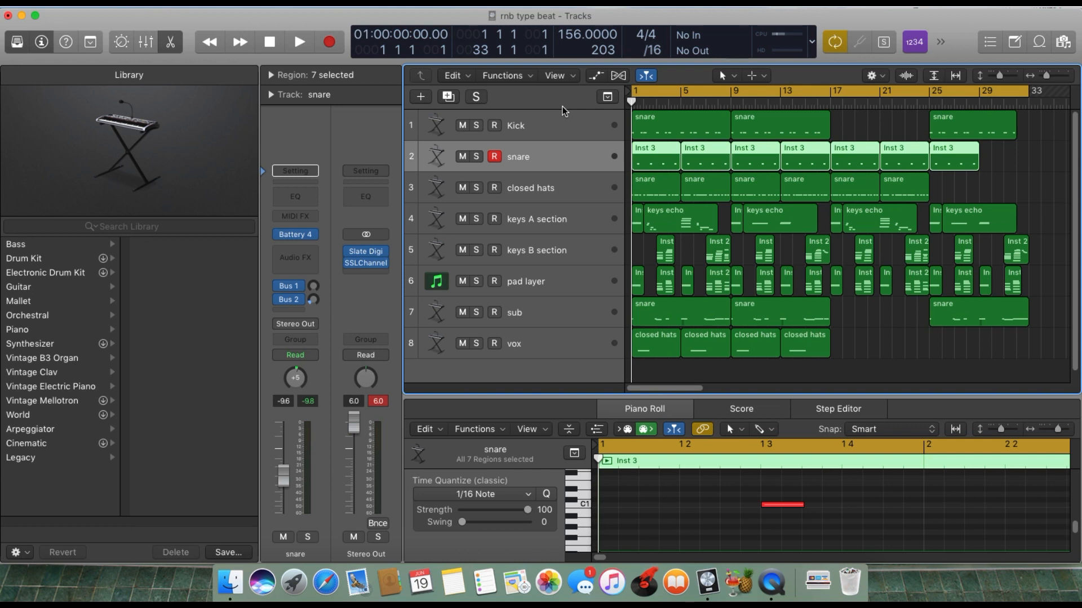
Solo the Kick track and open its Battery 4 instrument, placing the plug-in window so it is fully in view.
{"action": "left_click", "coordinate": [538, 125]}
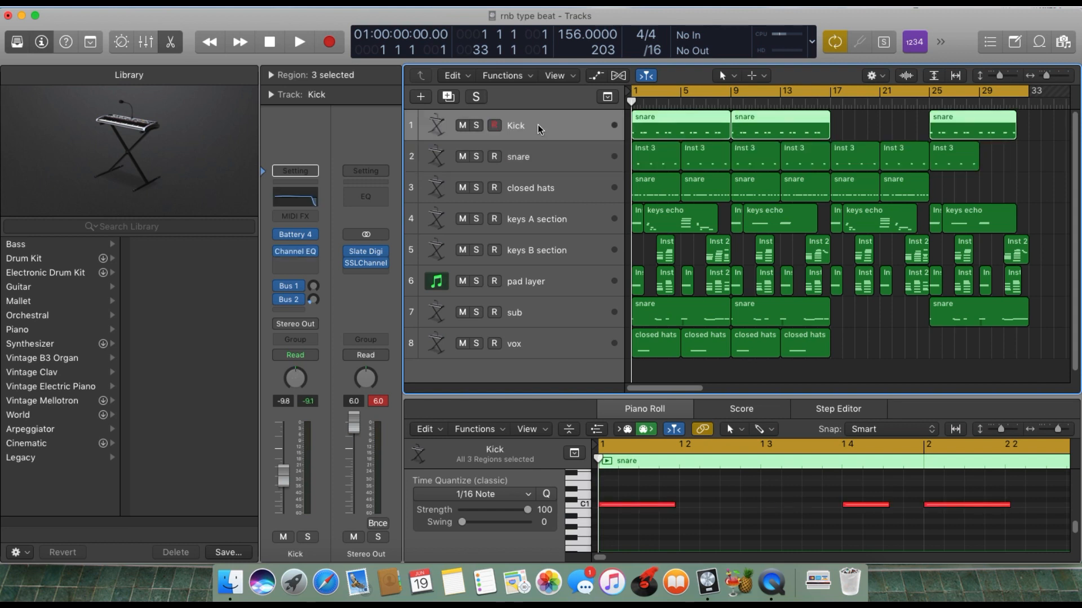
{"action": "mouse_move", "coordinate": [298, 236]}
{"action": "left_click", "coordinate": [476, 125]}
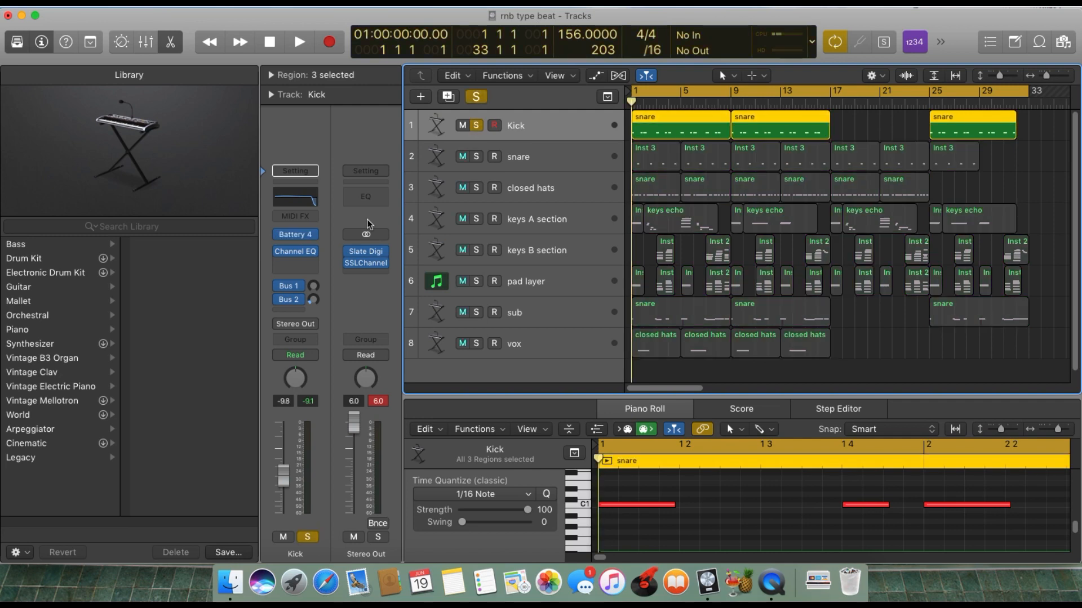
{"action": "mouse_move", "coordinate": [285, 235]}
{"action": "left_click", "coordinate": [306, 237]}
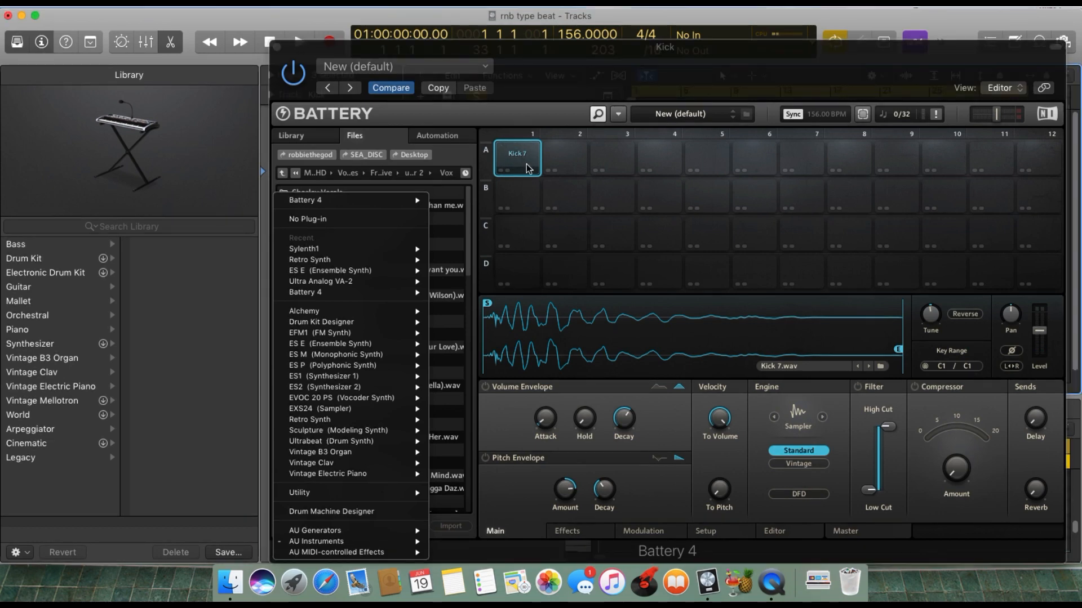
{"action": "left_click", "coordinate": [548, 87]}
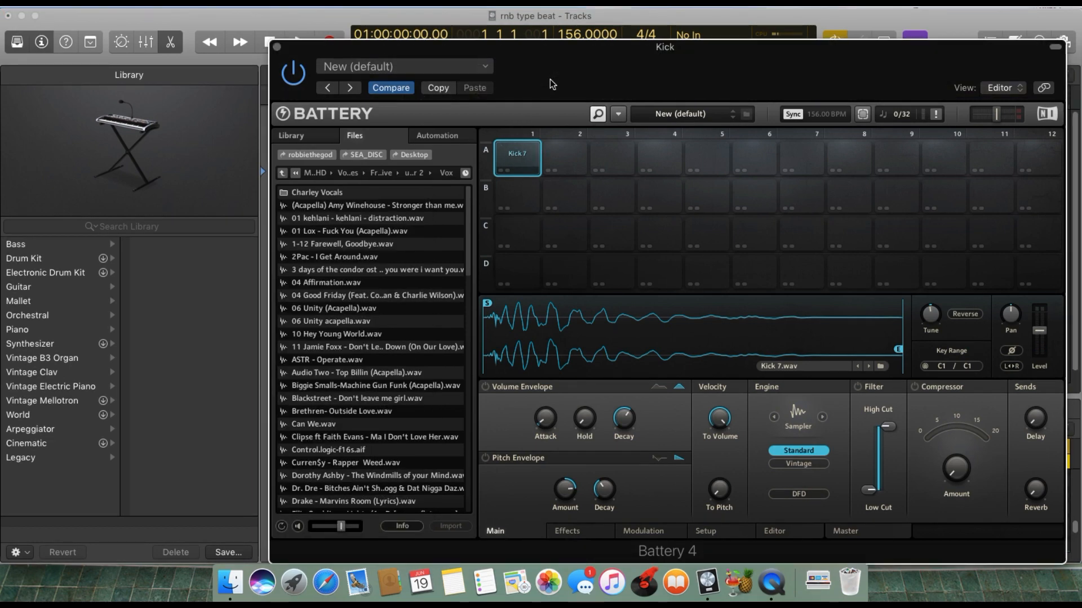
{"action": "left_click_drag", "start_coordinate": [553, 43], "coordinate": [568, 12]}
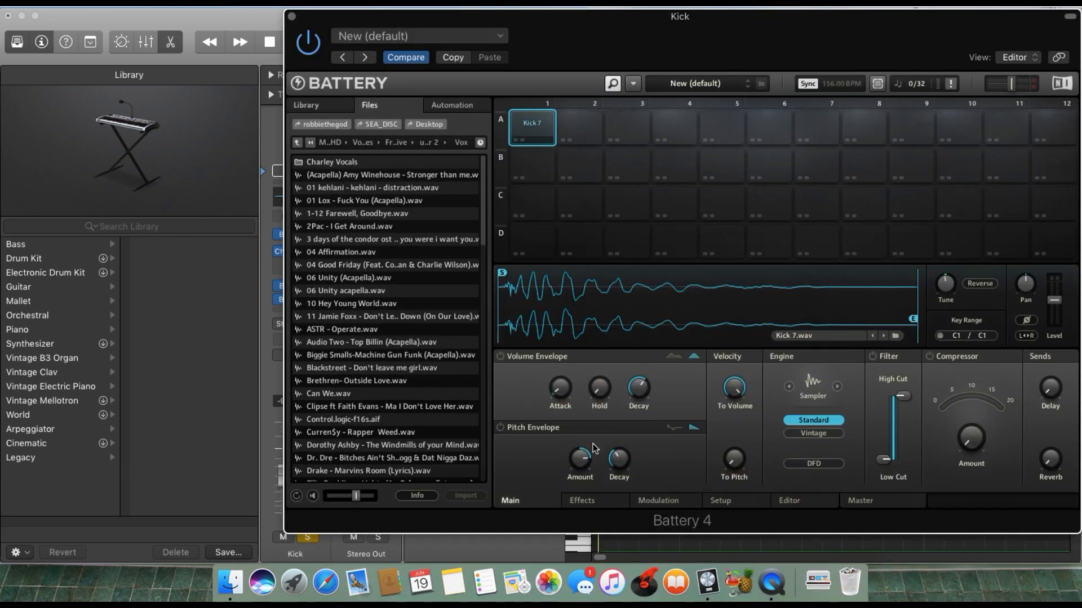
Look through Battery's Effects, Modulation, Setup and Editor pages for the kick sample, then return to the Main page.
{"action": "left_click", "coordinate": [582, 500]}
{"action": "left_click", "coordinate": [658, 501]}
{"action": "left_click", "coordinate": [721, 506]}
{"action": "left_click", "coordinate": [785, 503]}
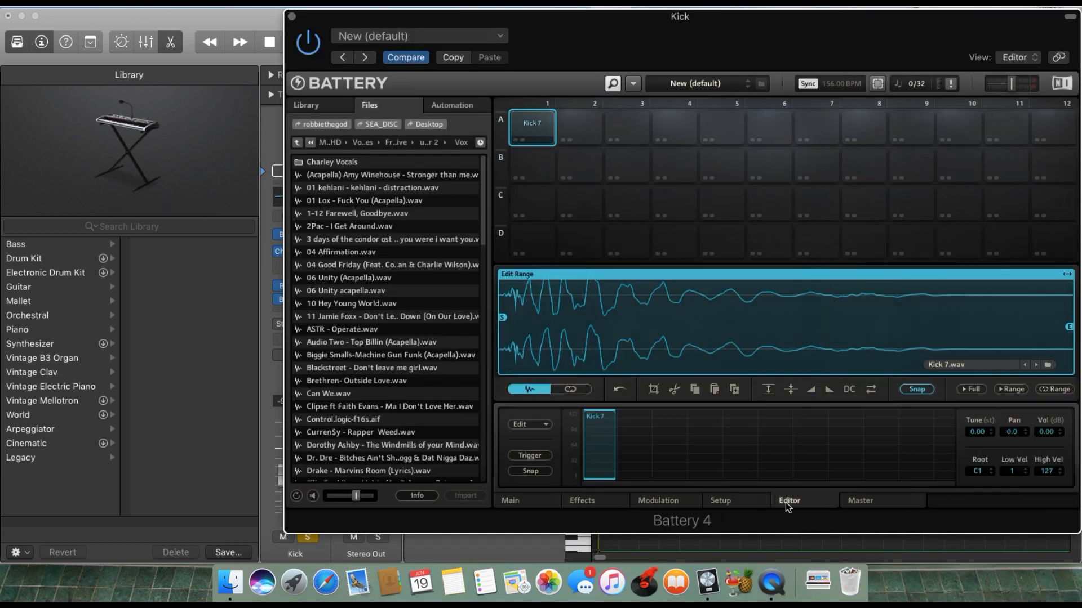
{"action": "left_click", "coordinate": [516, 503]}
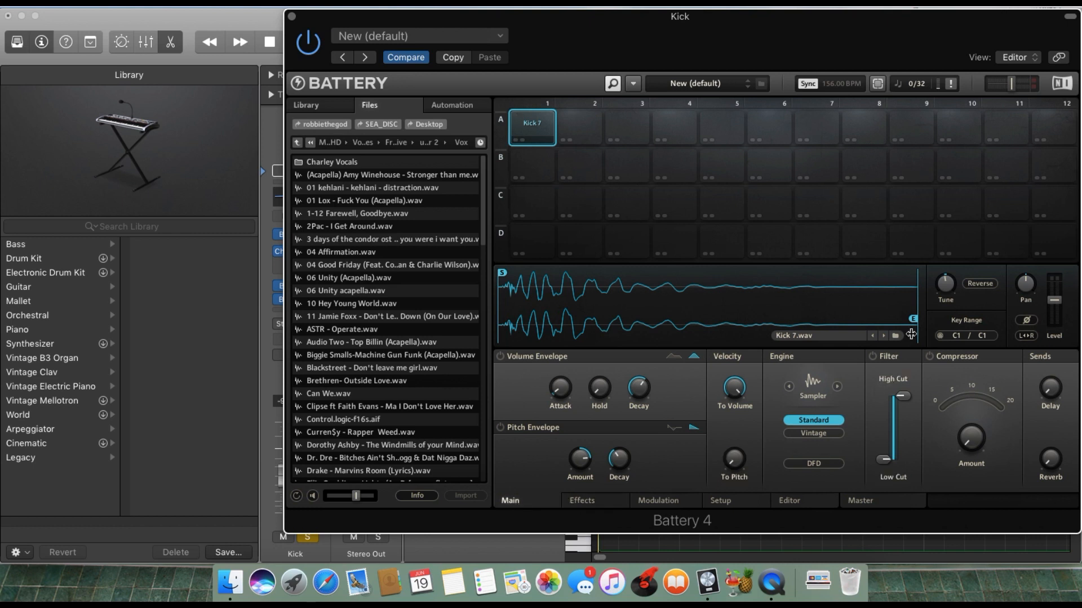
Audition the Kick 7 sample in Battery's first cell and close the instrument window.
{"action": "mouse_move", "coordinate": [944, 282]}
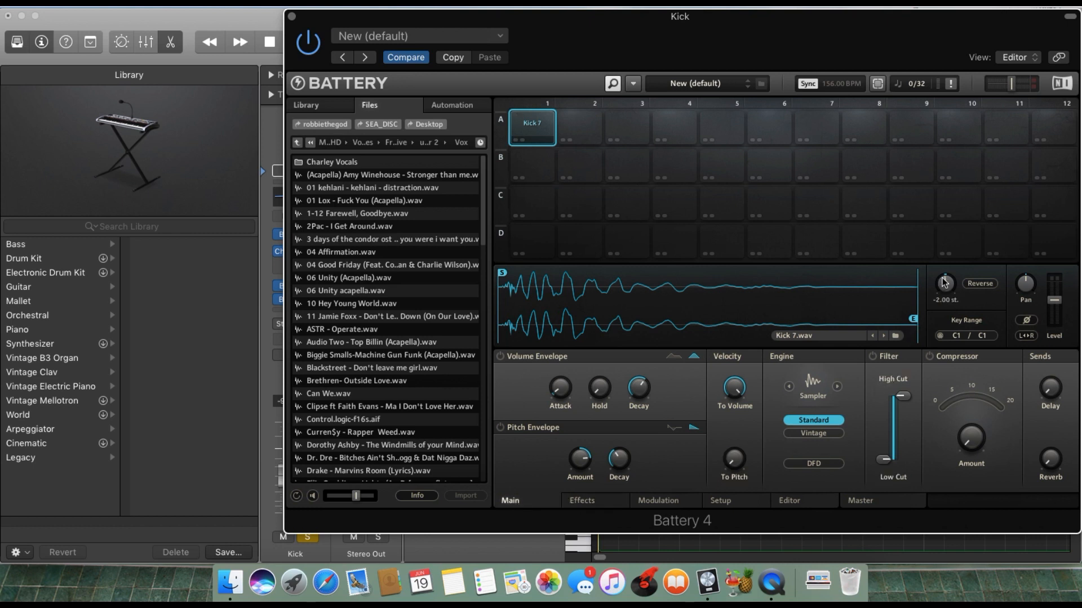
{"action": "left_click", "coordinate": [537, 127]}
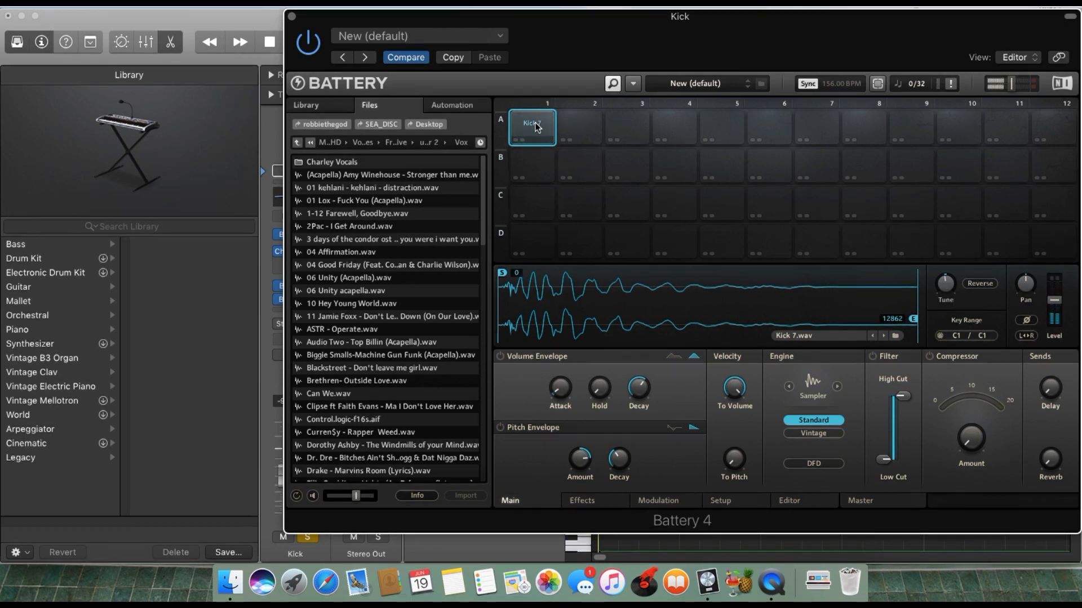
{"action": "left_click", "coordinate": [537, 127]}
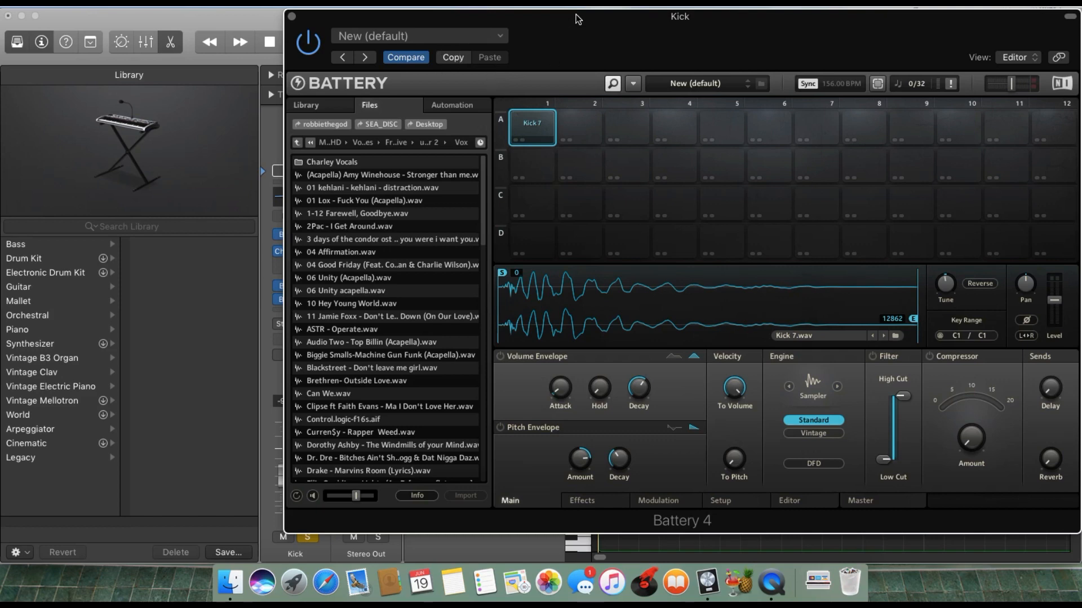
{"action": "left_click_drag", "start_coordinate": [583, 28], "coordinate": [604, 11]}
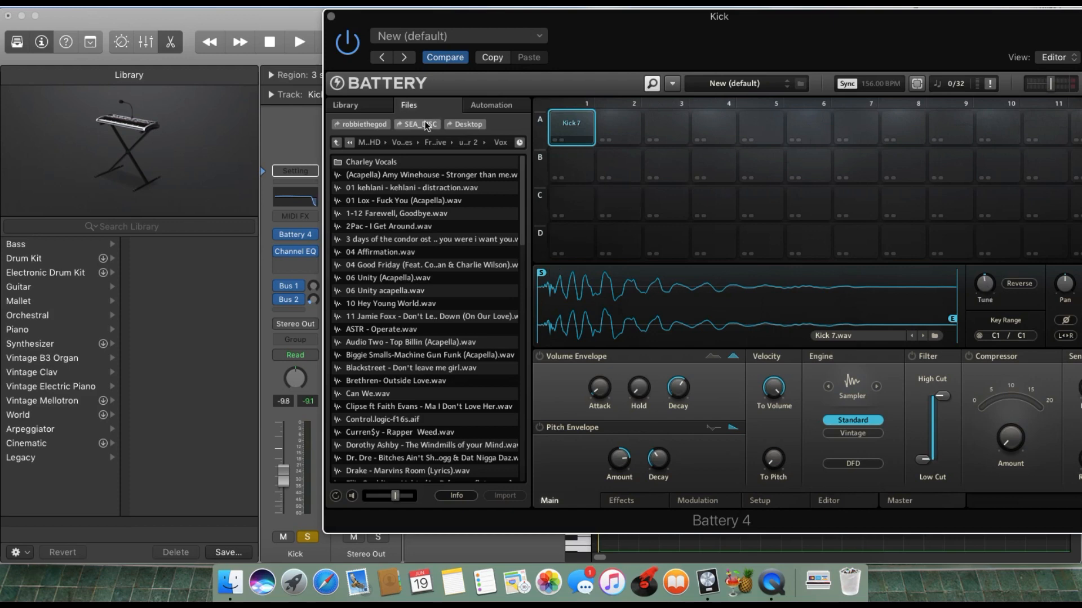
{"action": "left_click", "coordinate": [331, 17]}
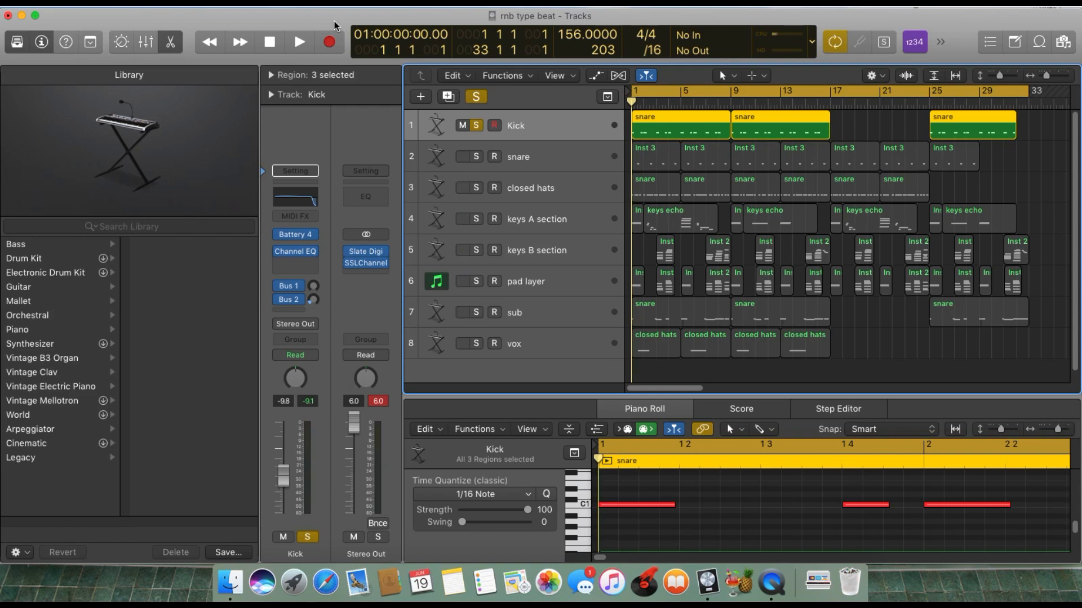
Unsolo the Kick track and inspect its Channel EQ curve, closing the EQ window when done.
{"action": "left_click", "coordinate": [477, 127]}
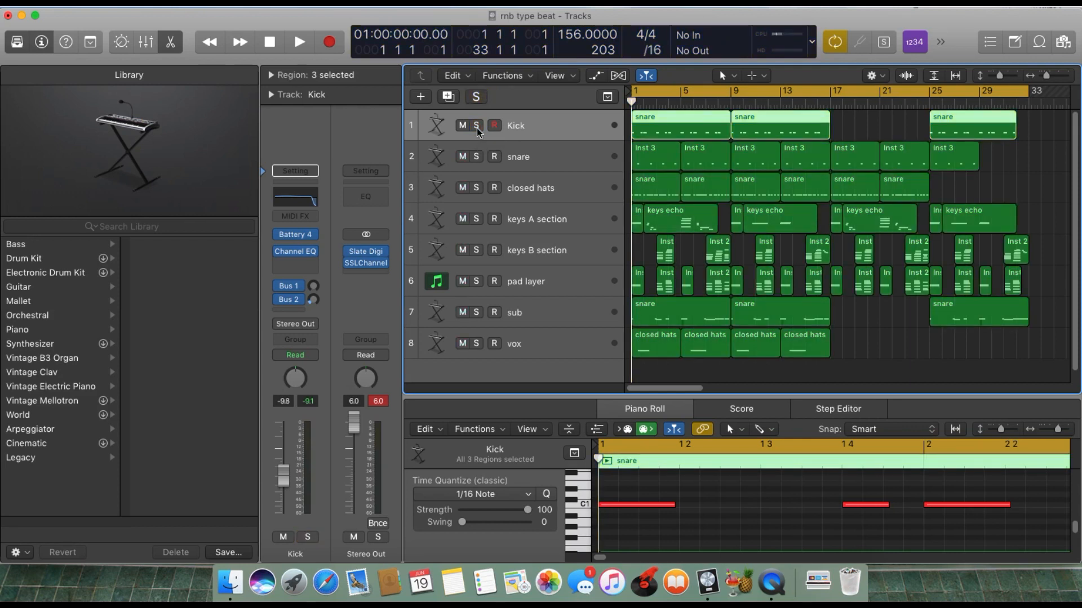
{"action": "mouse_move", "coordinate": [298, 252]}
{"action": "left_click", "coordinate": [299, 252]}
{"action": "left_click_drag", "start_coordinate": [298, 249], "coordinate": [287, 261]}
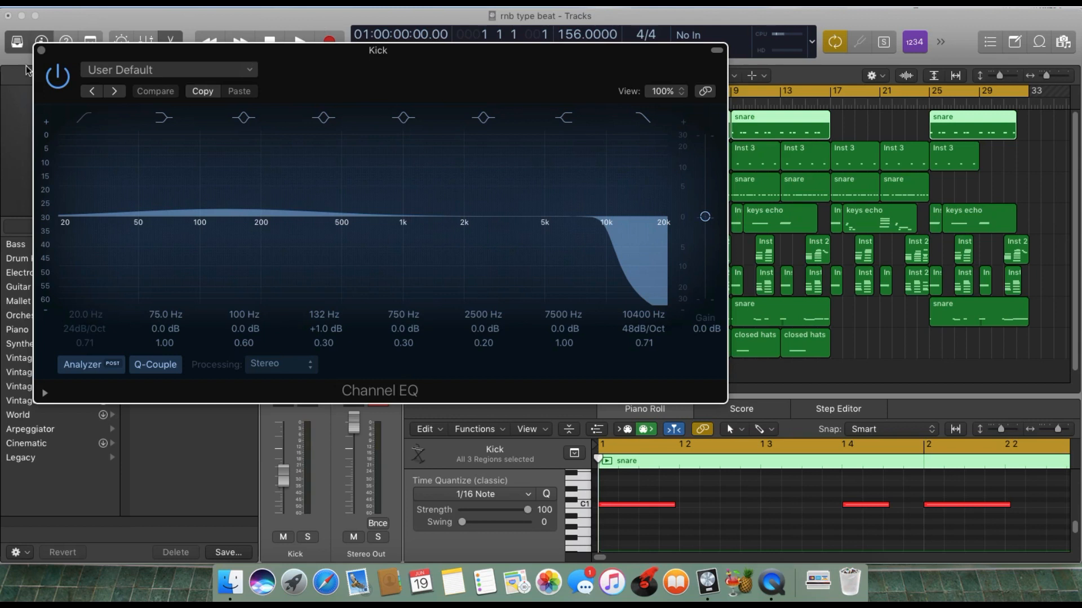
{"action": "left_click", "coordinate": [41, 50]}
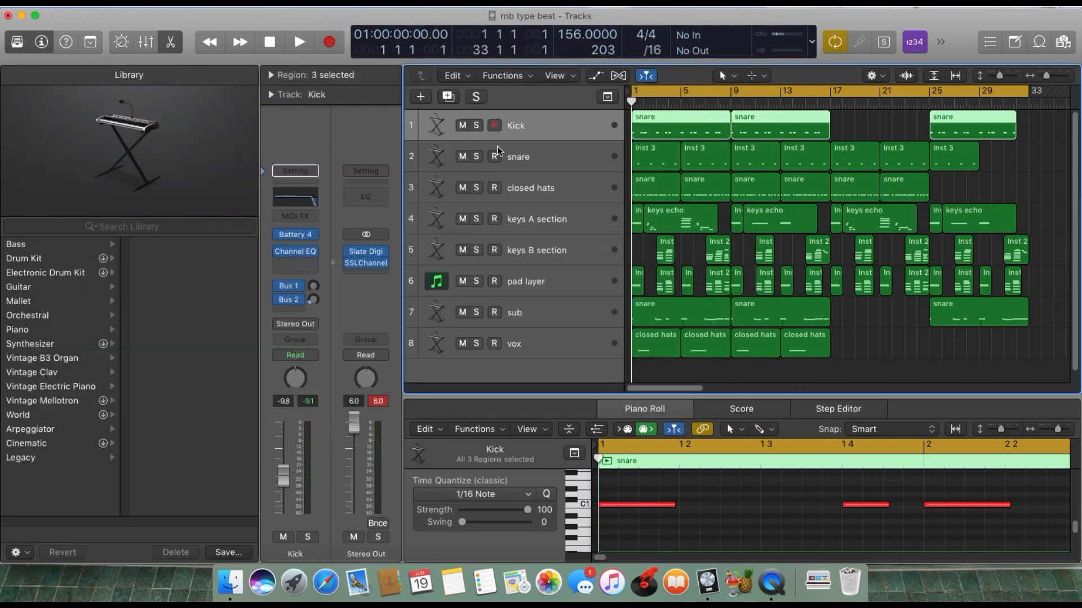
Solo the Kick track again and play back its pattern on its own.
{"action": "left_click", "coordinate": [472, 126]}
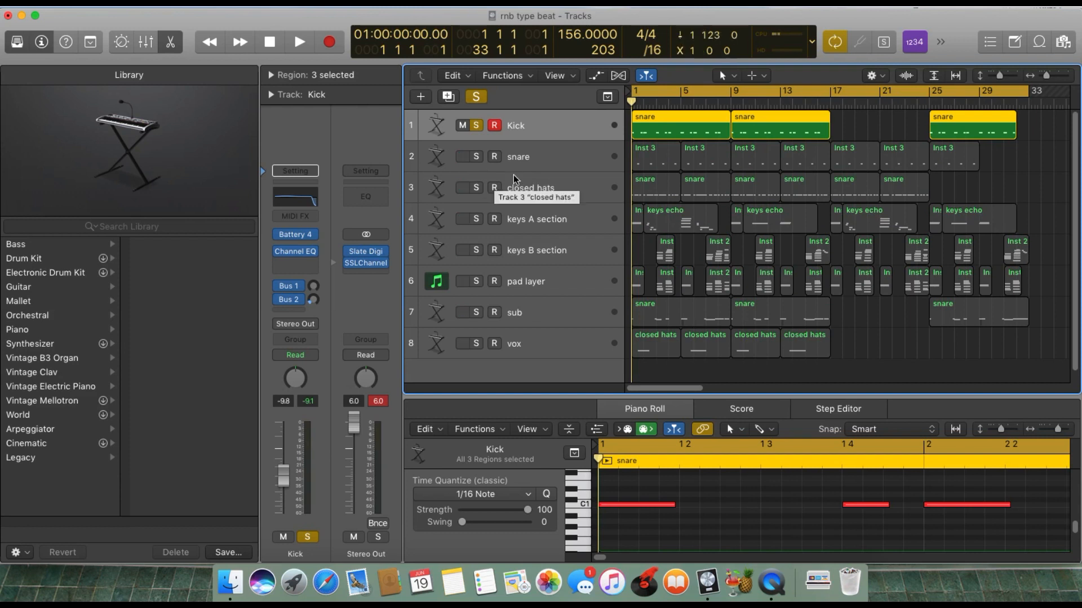
{"action": "key", "text": "space"}
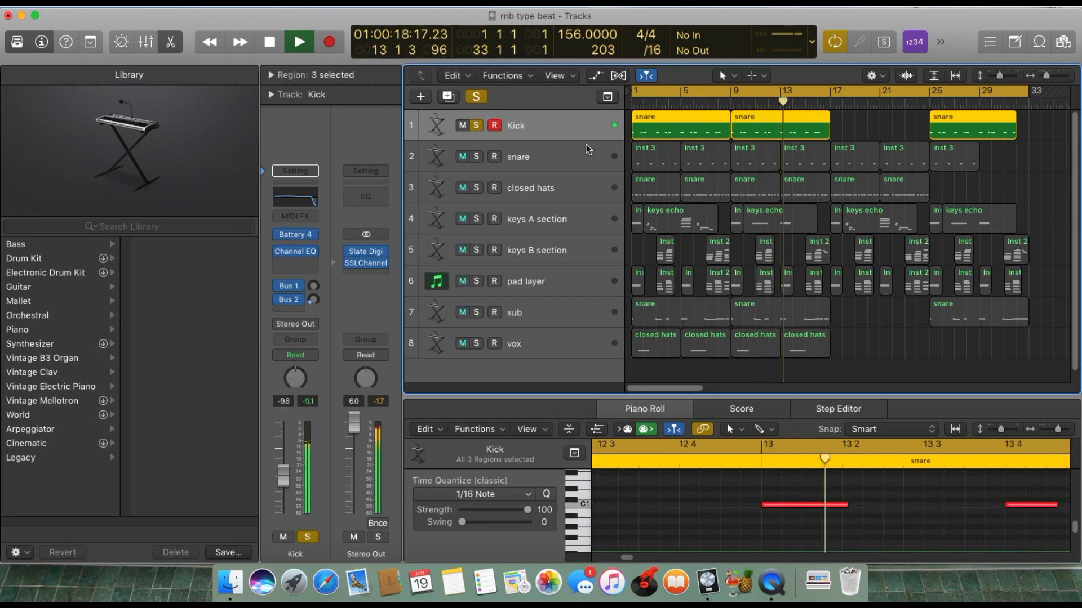
{"action": "key", "text": "space"}
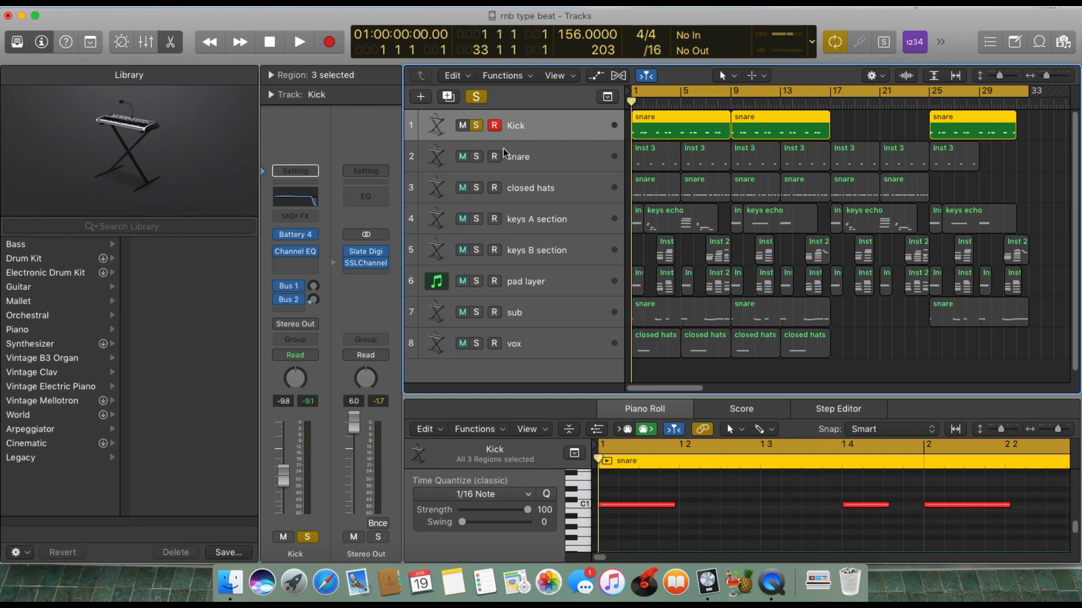
Solo the snare track in place of the Kick and open the snare's Battery 4 instrument.
{"action": "left_click", "coordinate": [476, 157]}
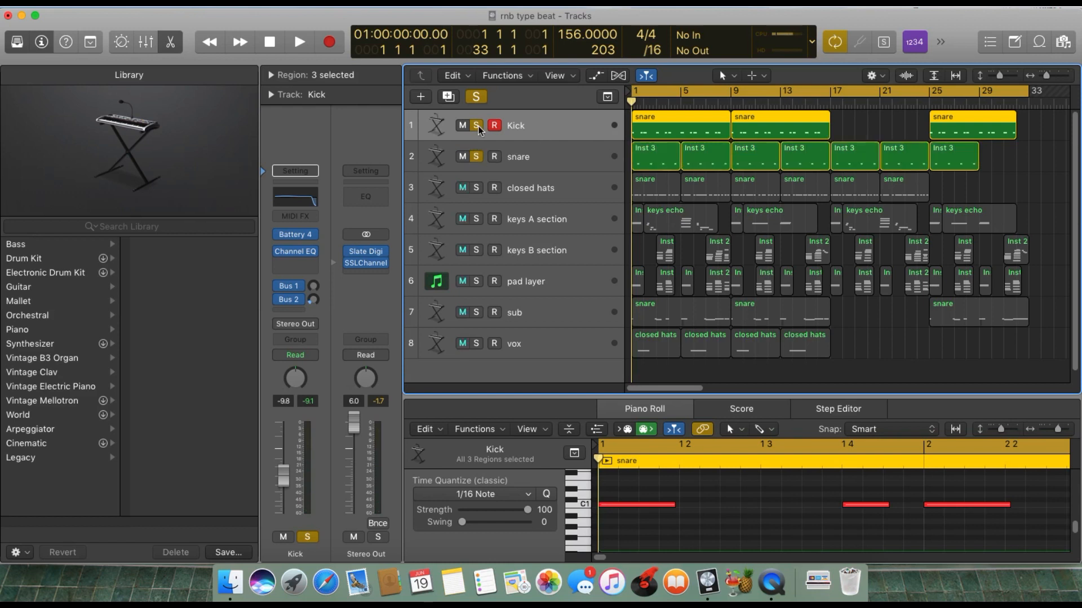
{"action": "left_click", "coordinate": [476, 125]}
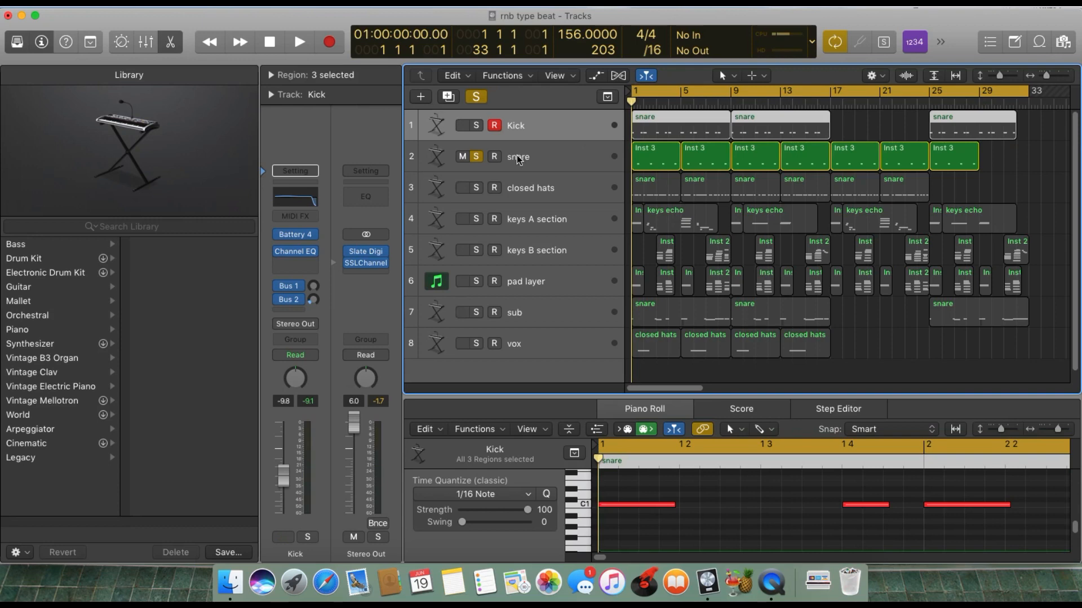
{"action": "left_click", "coordinate": [518, 158]}
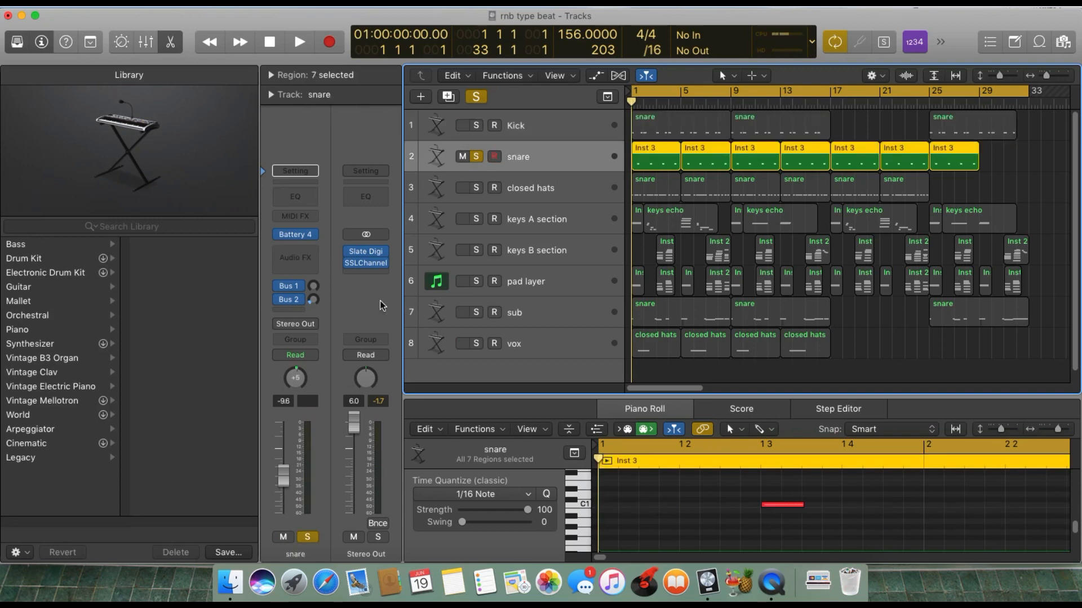
{"action": "left_click", "coordinate": [304, 236]}
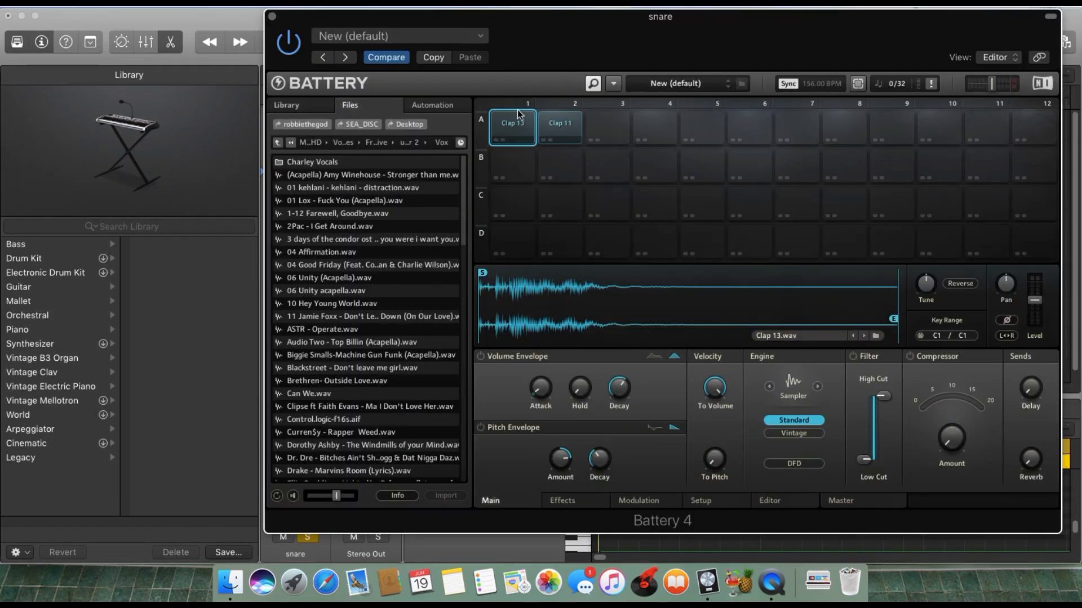
Audition the Clap 13 sample in Battery, close the instrument window and play back the soloed snare pattern.
{"action": "left_click", "coordinate": [518, 115]}
{"action": "left_click", "coordinate": [522, 124]}
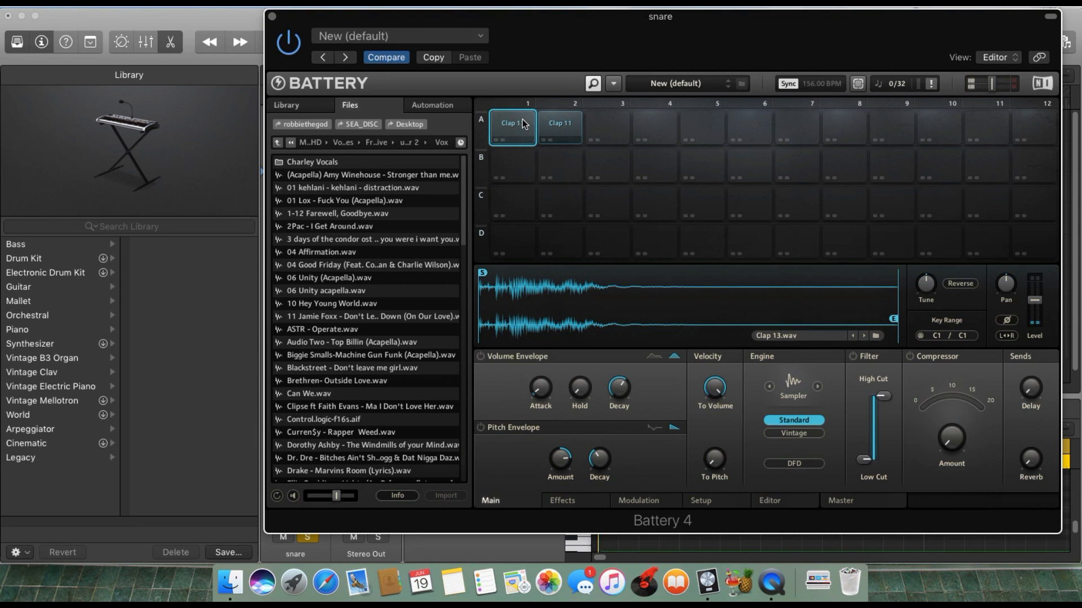
{"action": "mouse_move", "coordinate": [923, 284]}
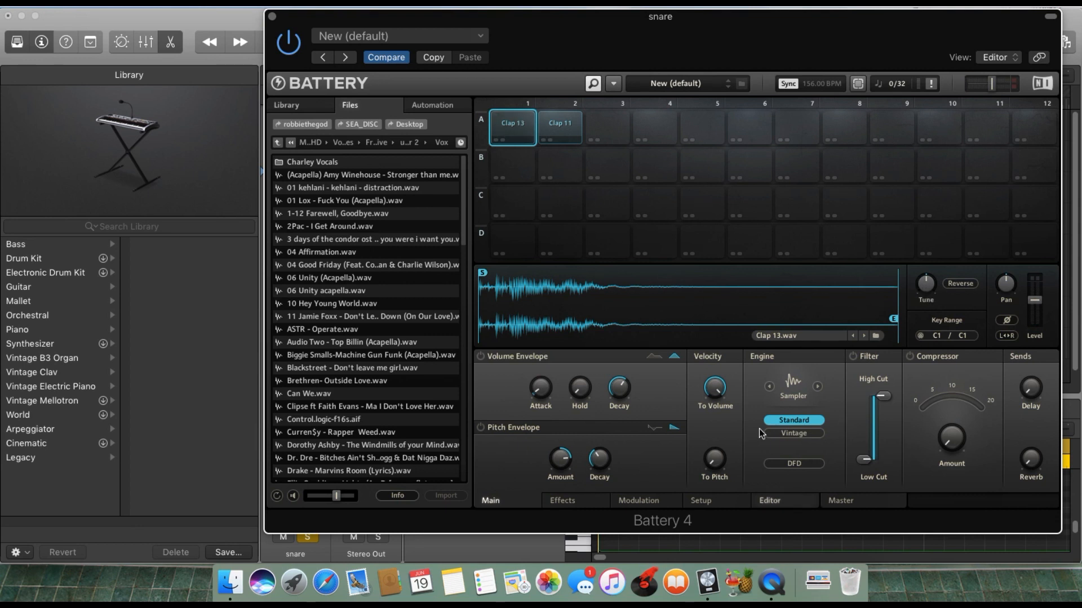
{"action": "left_click", "coordinate": [272, 17]}
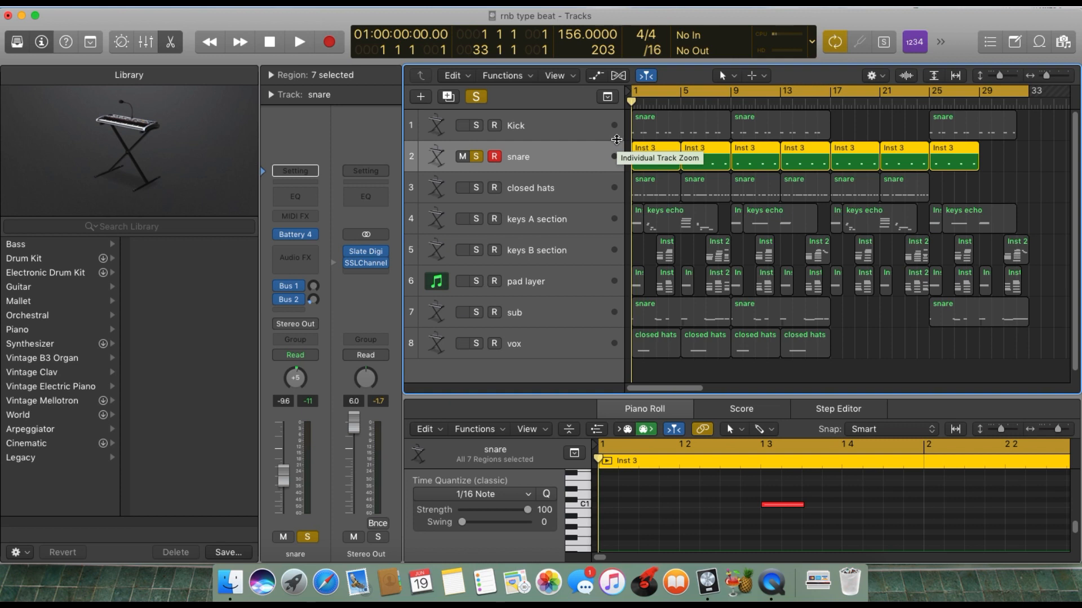
{"action": "key", "text": "space"}
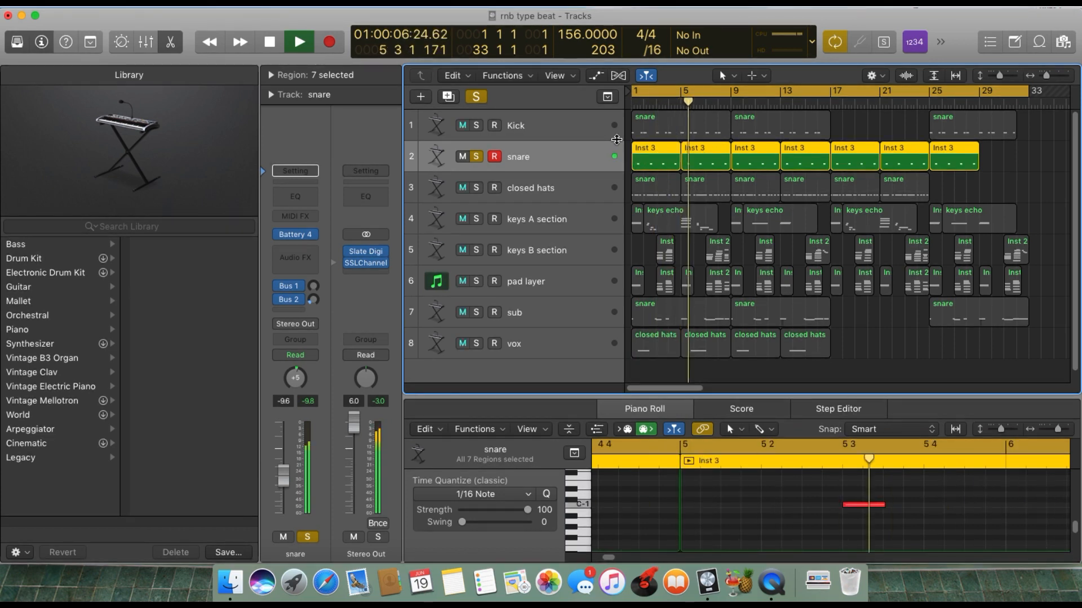
{"action": "key", "text": "space"}
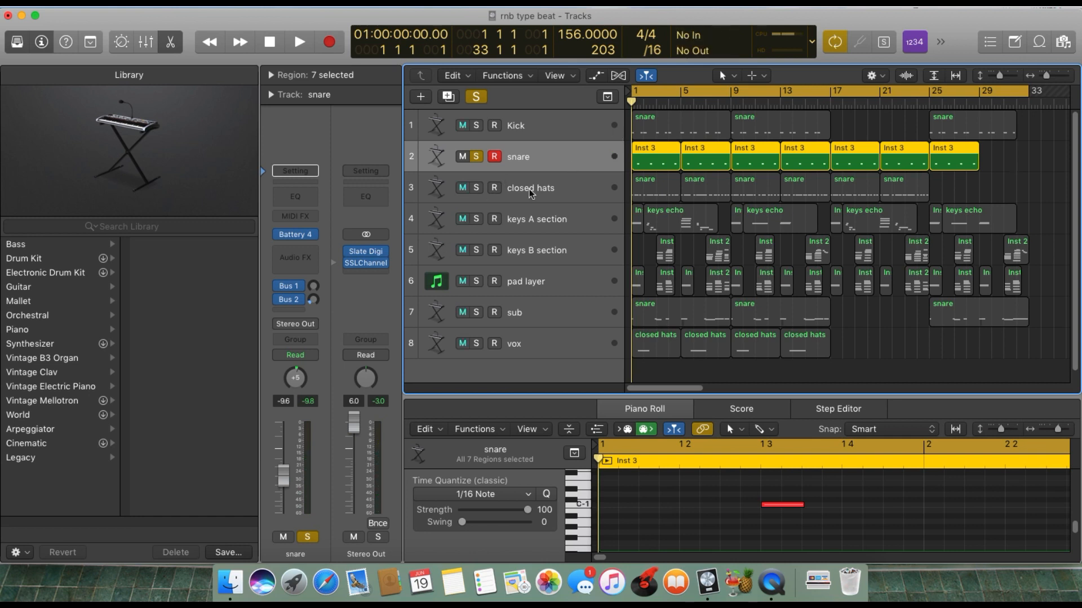
Select the closed hats track and solo it in place of the snare.
{"action": "left_click", "coordinate": [514, 181]}
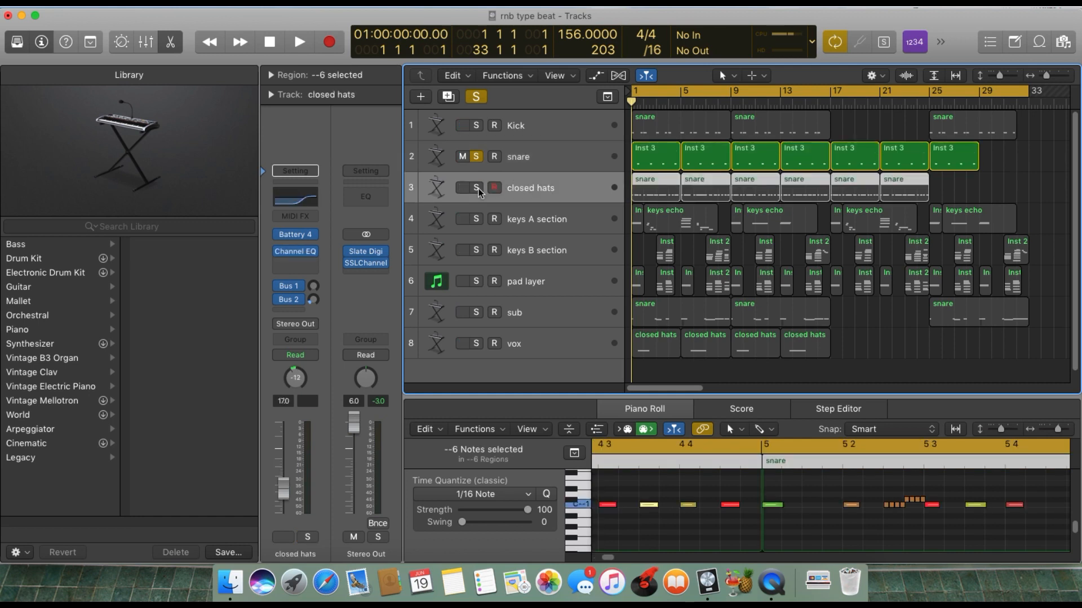
{"action": "left_click", "coordinate": [477, 188]}
{"action": "left_click", "coordinate": [476, 157]}
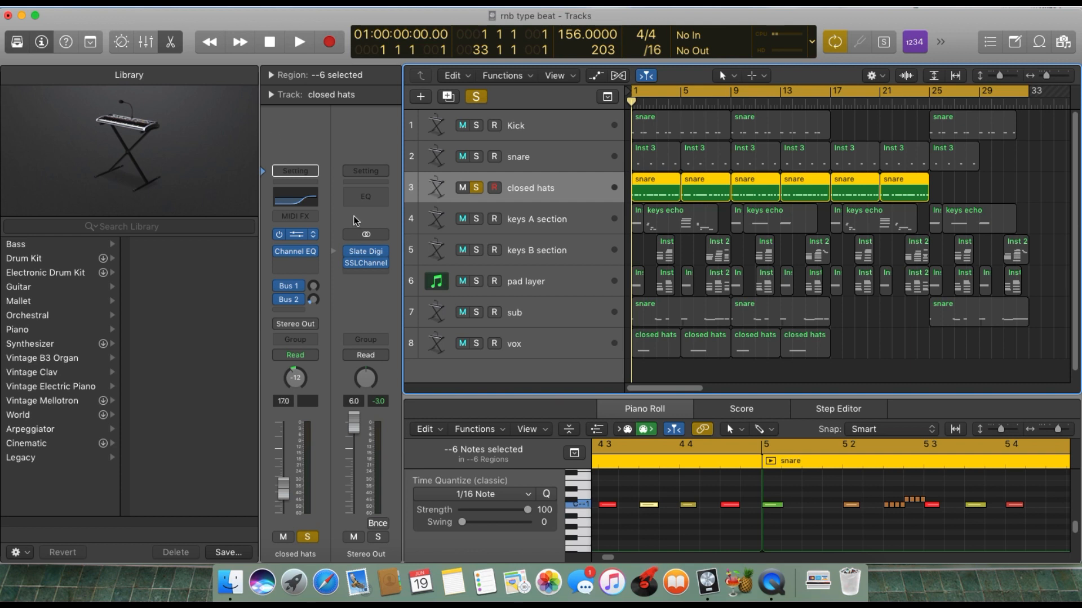
Show the closed hats' Battery 4 instrument and audition both Hi Hat cells.
{"action": "key", "text": "v"}
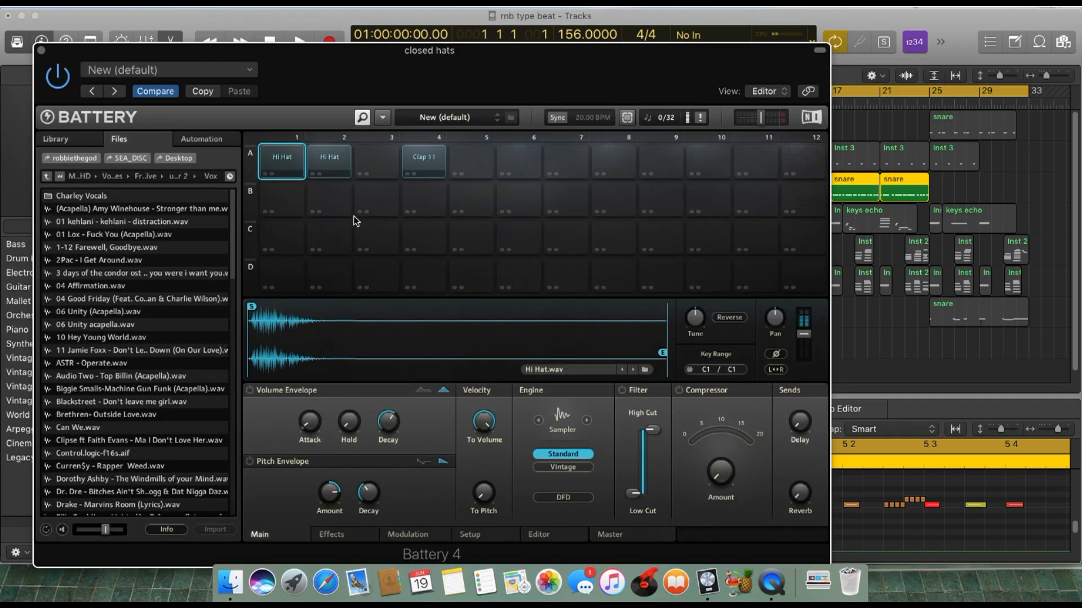
{"action": "left_click", "coordinate": [290, 156]}
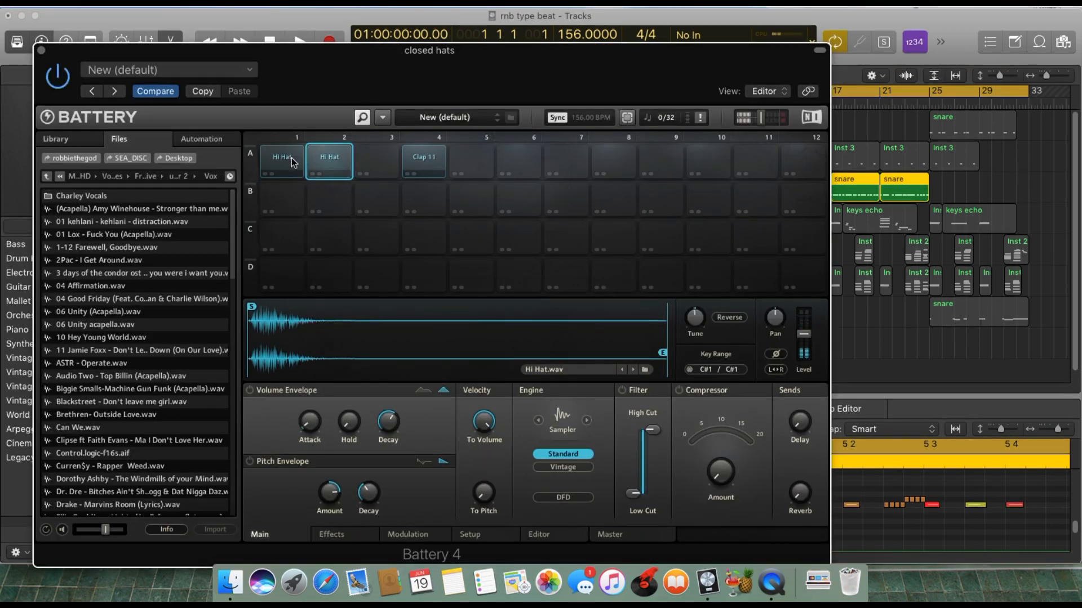
{"action": "left_click", "coordinate": [323, 166]}
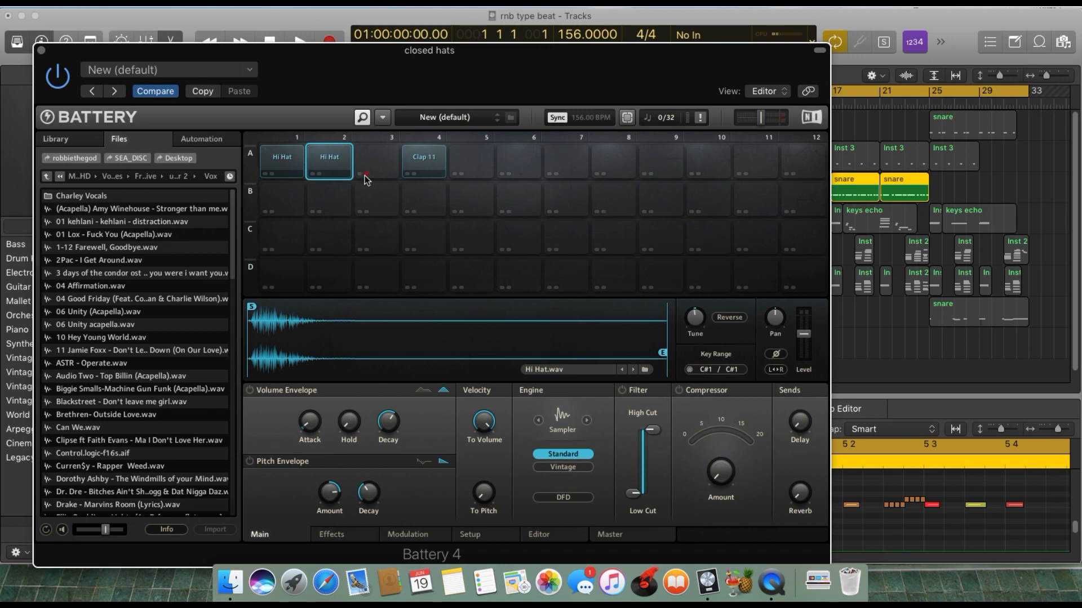
Compare the first and second Hi Hat cells in the closed hats' Battery kit once more and close the instrument window.
{"action": "mouse_move", "coordinate": [705, 328]}
{"action": "left_click", "coordinate": [286, 160]}
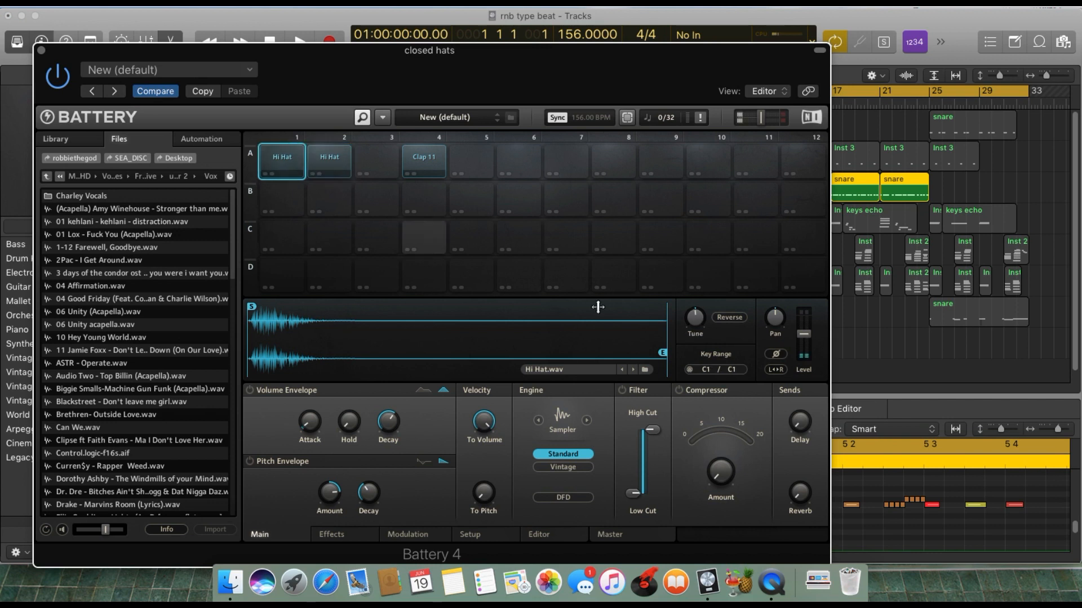
{"action": "mouse_move", "coordinate": [693, 317]}
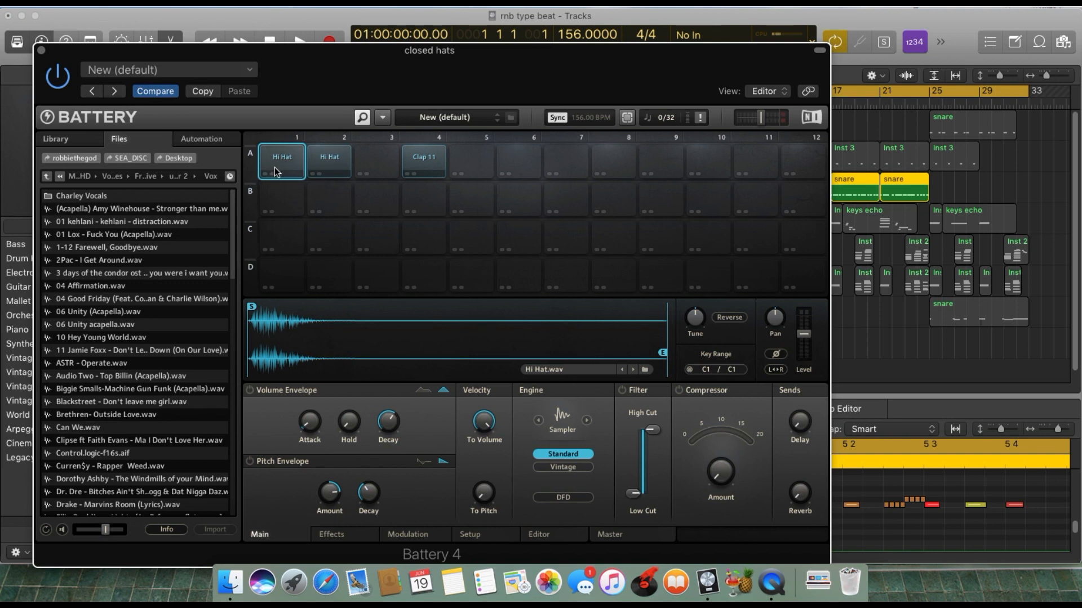
{"action": "left_click", "coordinate": [308, 163]}
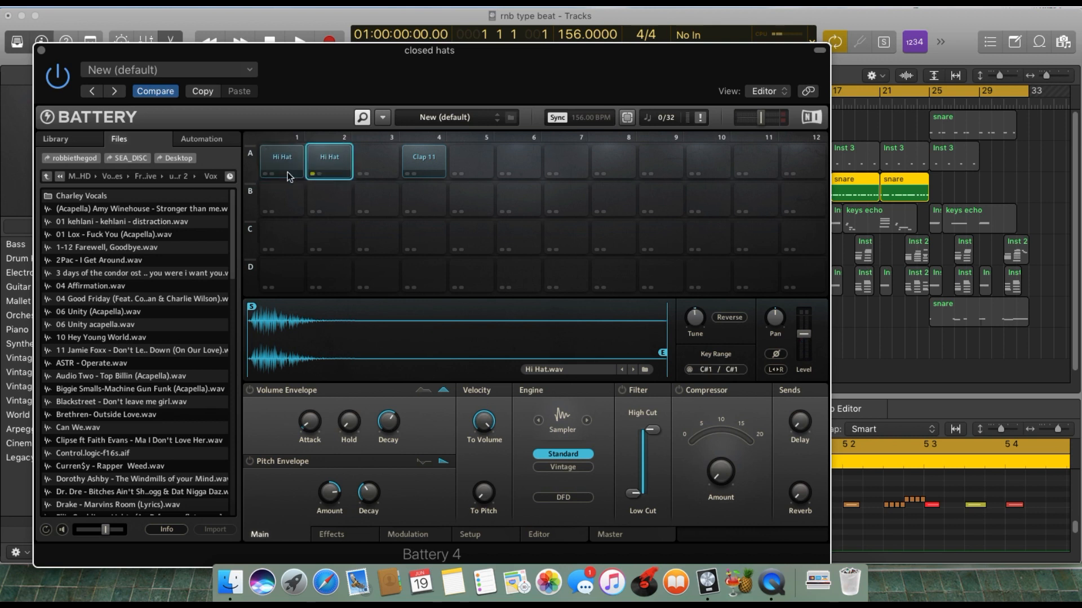
{"action": "left_click", "coordinate": [41, 50]}
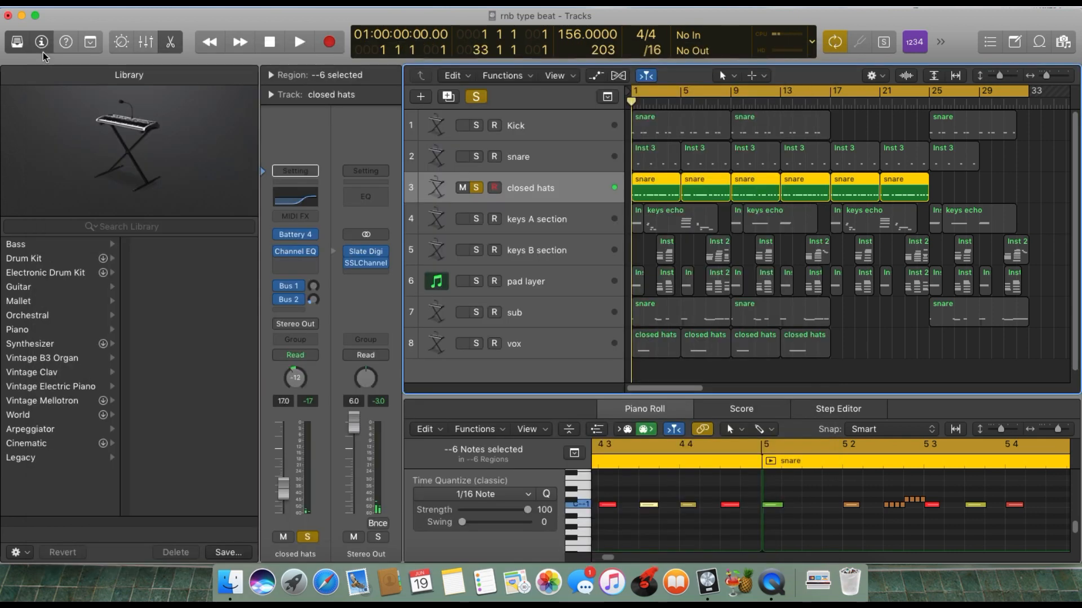
Highlight the fast hi-hat roll before beat 5 3 in the Piano Roll, deselect it and show the pattern from bar 1.
{"action": "left_click", "coordinate": [917, 518]}
{"action": "left_click_drag", "start_coordinate": [920, 518], "coordinate": [873, 481]}
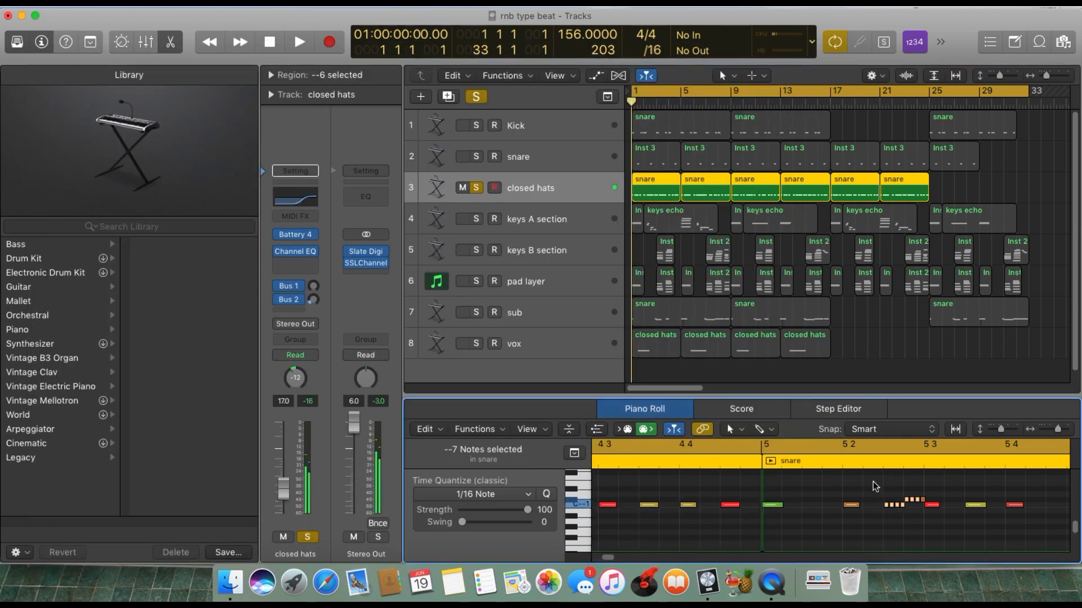
{"action": "left_click", "coordinate": [893, 517]}
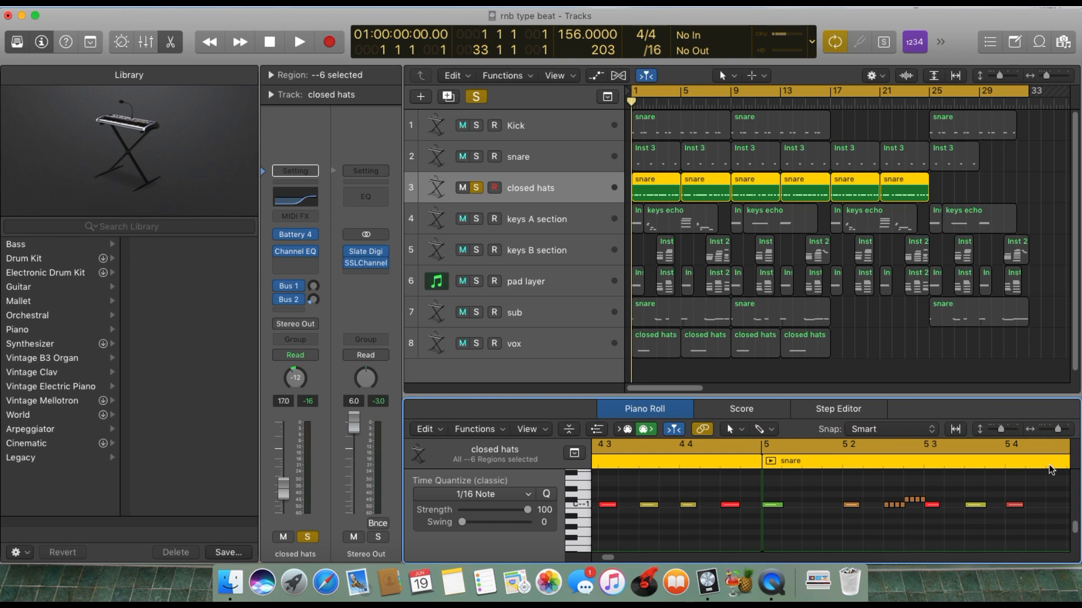
{"action": "left_click_drag", "start_coordinate": [1061, 430], "coordinate": [1057, 432]}
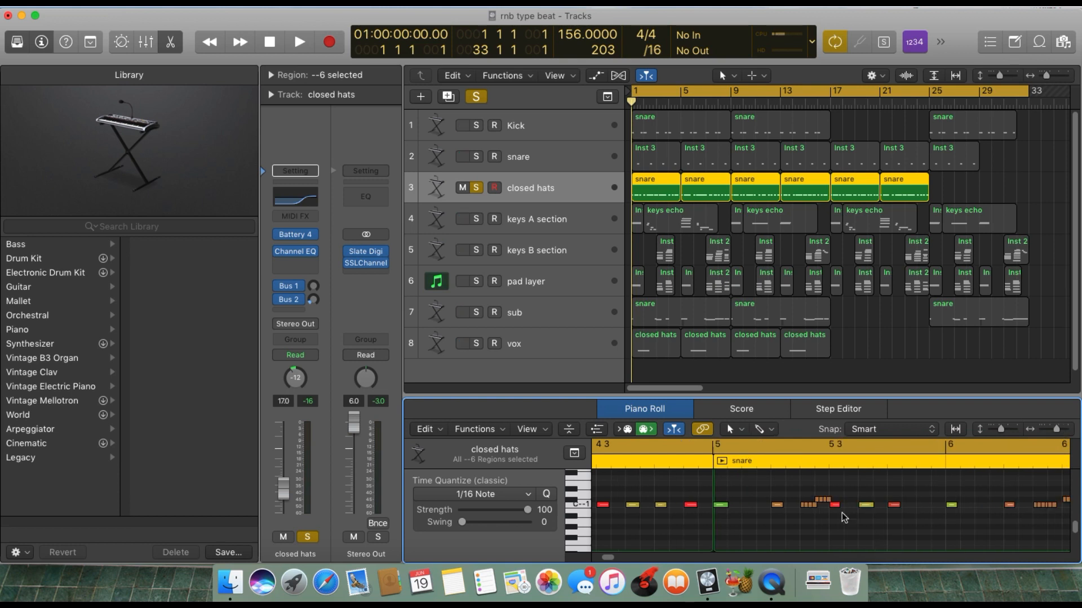
{"action": "left_click_drag", "start_coordinate": [611, 557], "coordinate": [565, 547]}
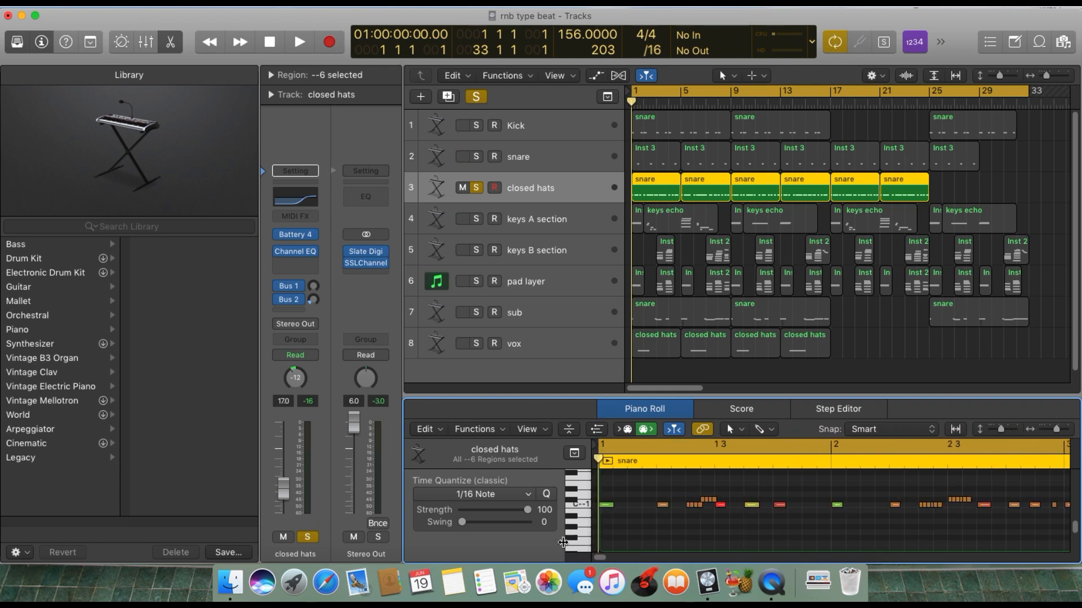
Examine how the start of the first closed hats region lines up with bar 1 in the arrangement.
{"action": "left_click_drag", "start_coordinate": [1046, 79], "coordinate": [1065, 77]}
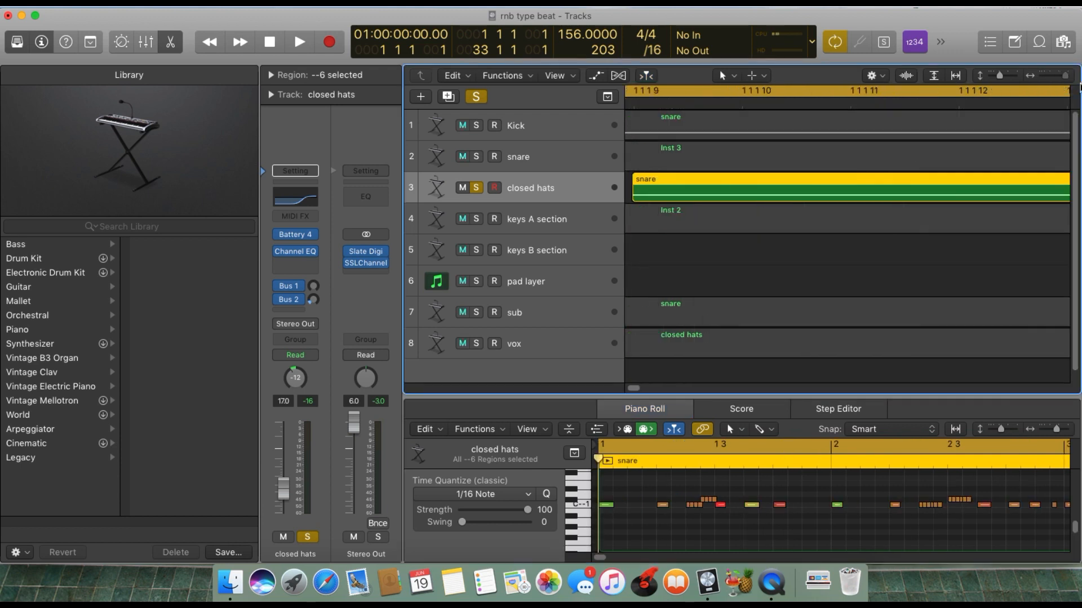
{"action": "left_click_drag", "start_coordinate": [639, 390], "coordinate": [623, 389]}
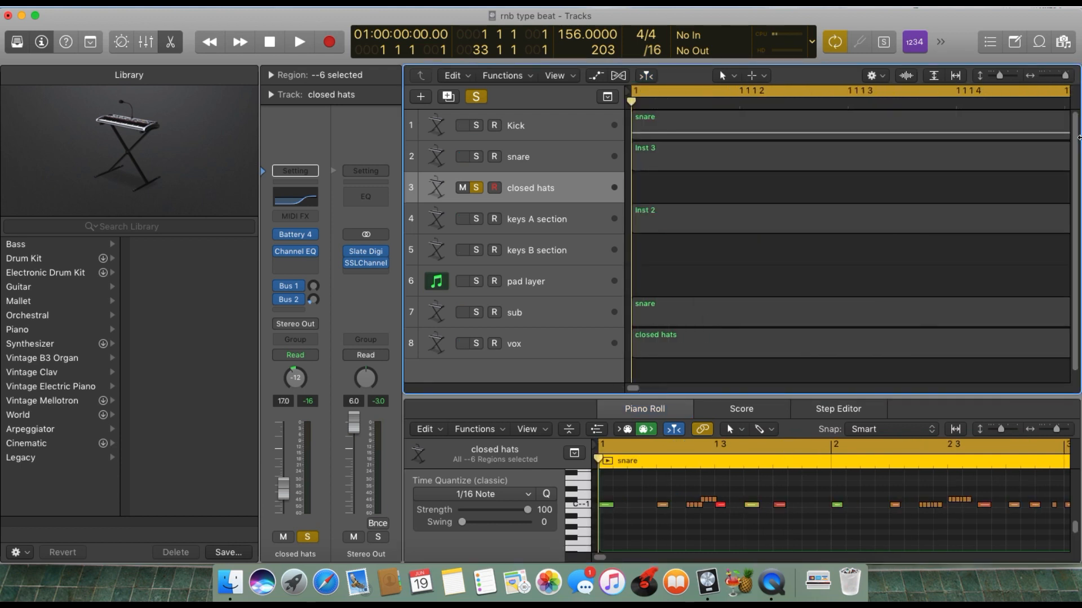
{"action": "left_click_drag", "start_coordinate": [1065, 77], "coordinate": [1060, 78]}
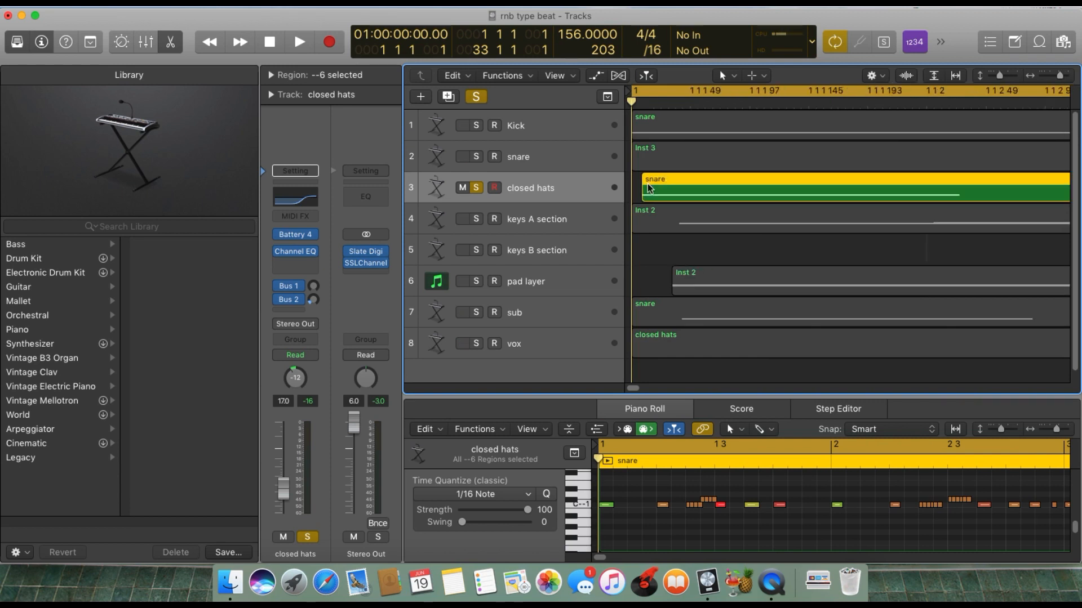
{"action": "left_click_drag", "start_coordinate": [1060, 76], "coordinate": [1029, 97]}
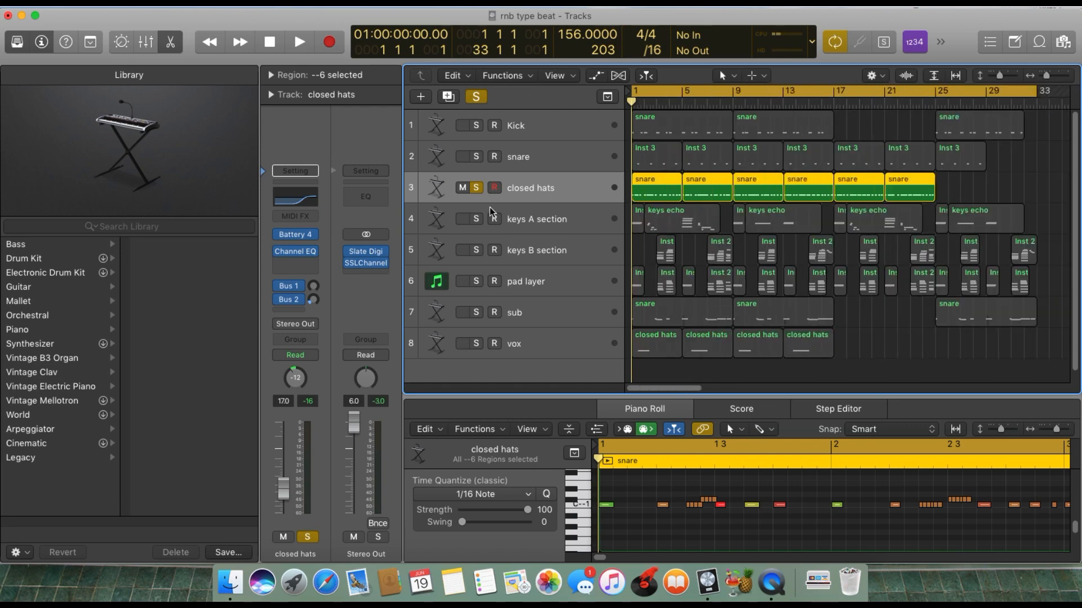
Take the closed hats track out of solo and review its Channel EQ curve, closing the plug-in window when done.
{"action": "left_click", "coordinate": [476, 188]}
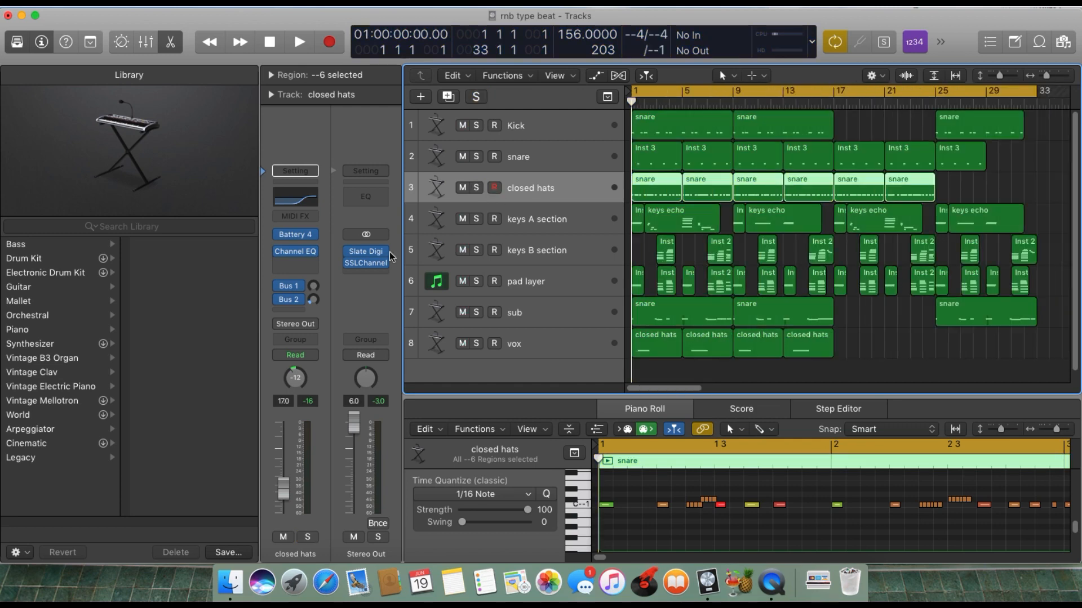
{"action": "mouse_move", "coordinate": [307, 252]}
{"action": "left_click", "coordinate": [298, 252]}
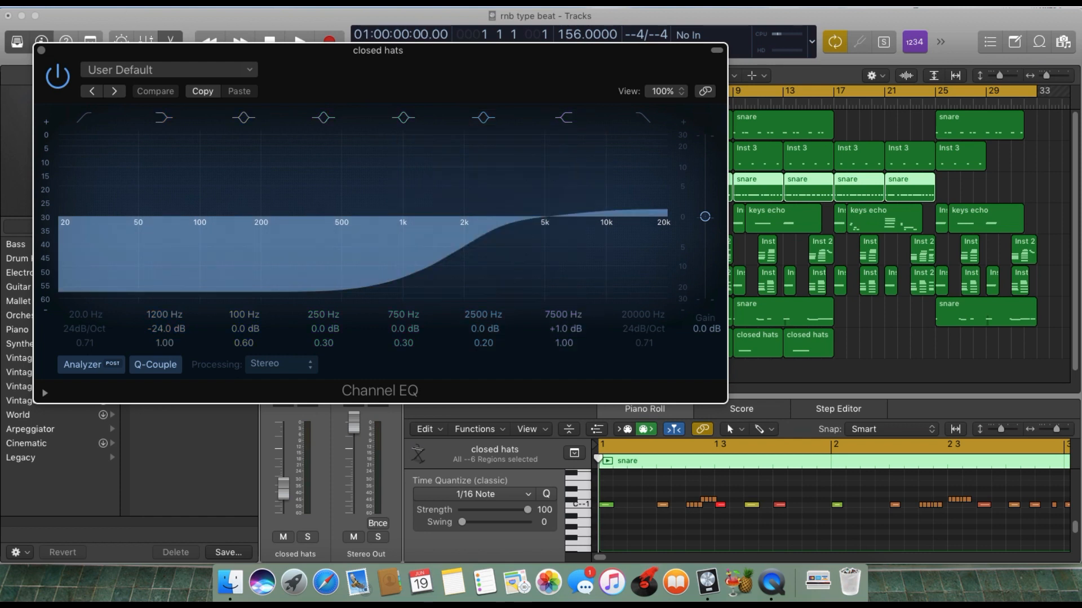
{"action": "left_click", "coordinate": [41, 50]}
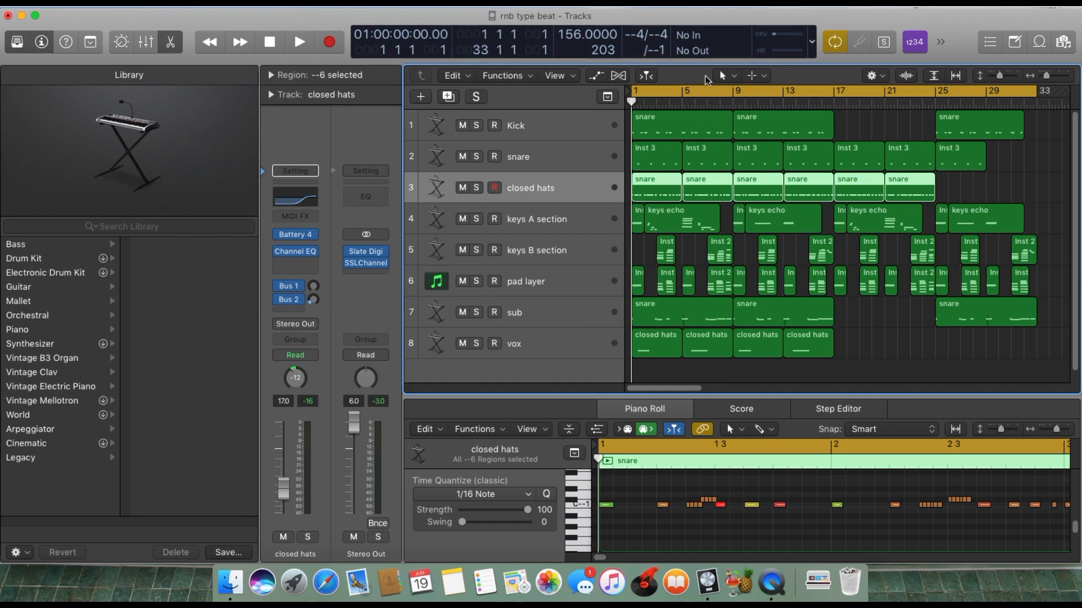
Solo the closed hats track and play back its pattern from bar 1.
{"action": "left_click", "coordinate": [477, 188]}
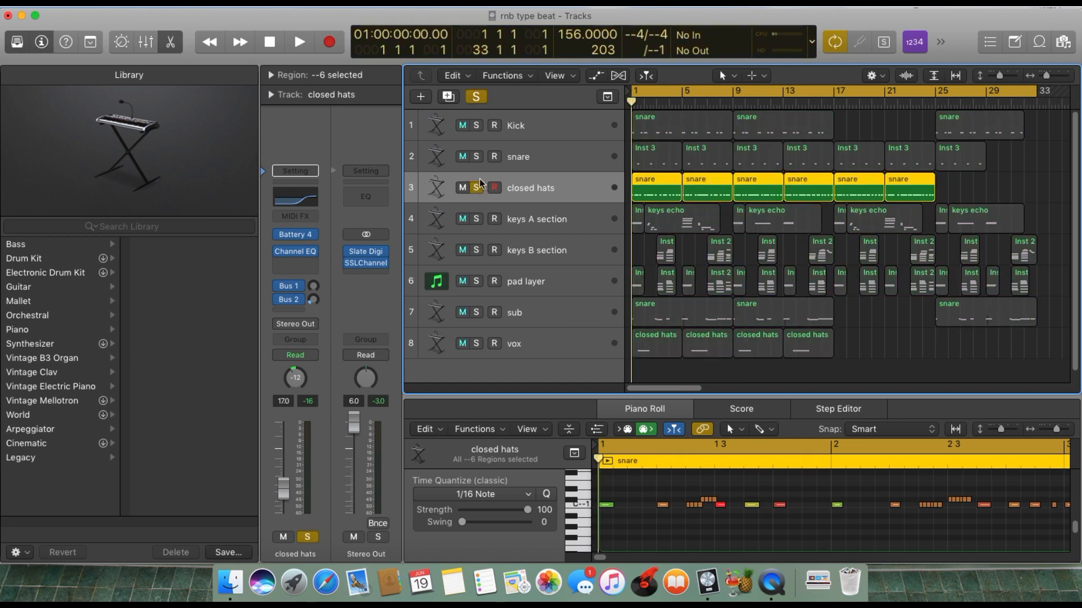
{"action": "left_click", "coordinate": [494, 187]}
{"action": "key", "text": "space"}
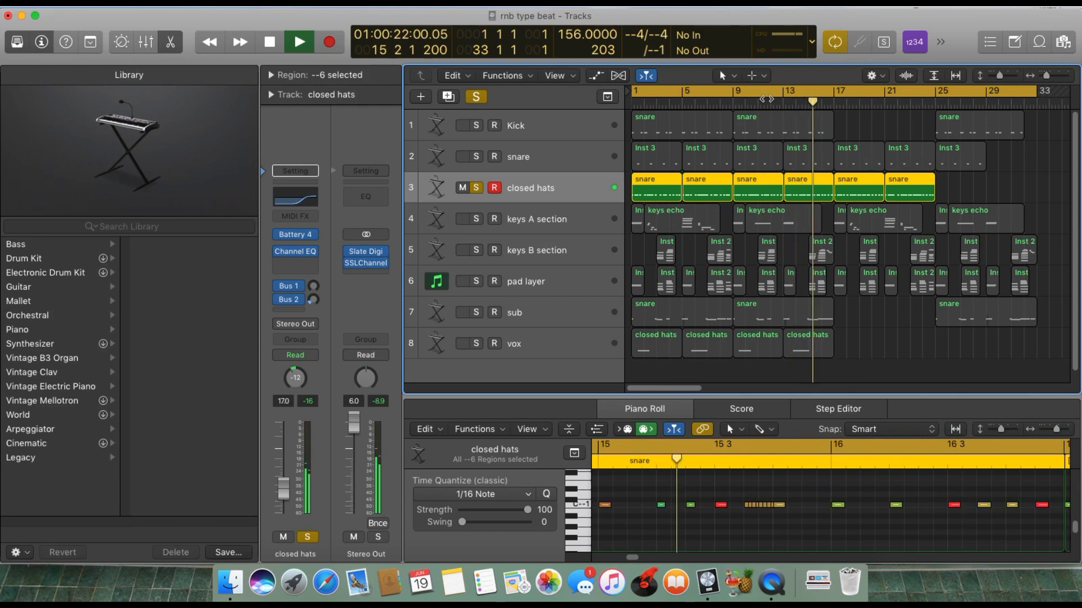
{"action": "key", "text": "space"}
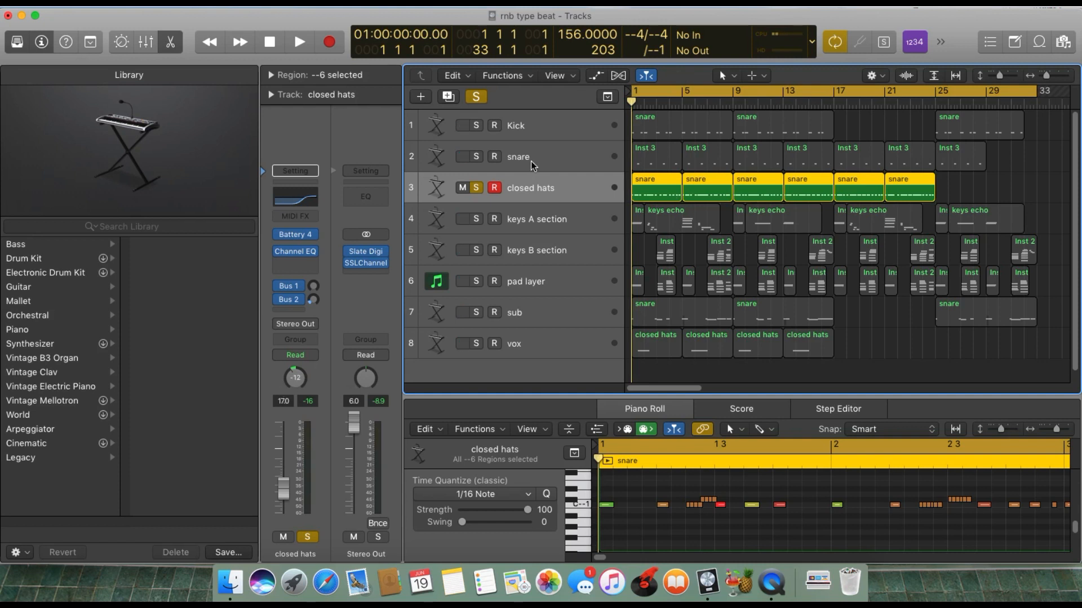
{"action": "left_click", "coordinate": [485, 163]}
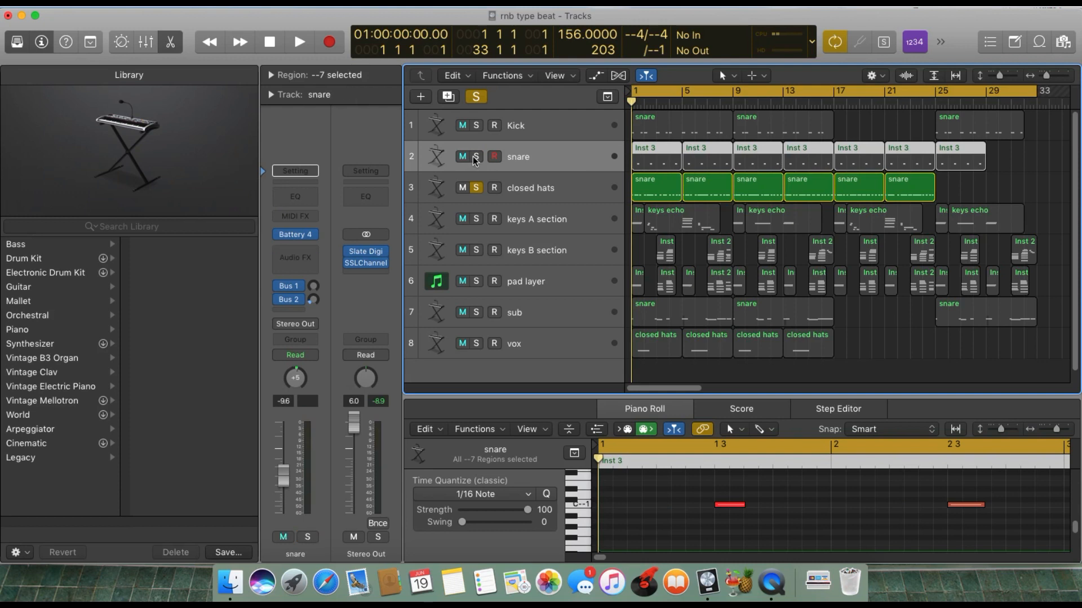
{"action": "left_click", "coordinate": [474, 157]}
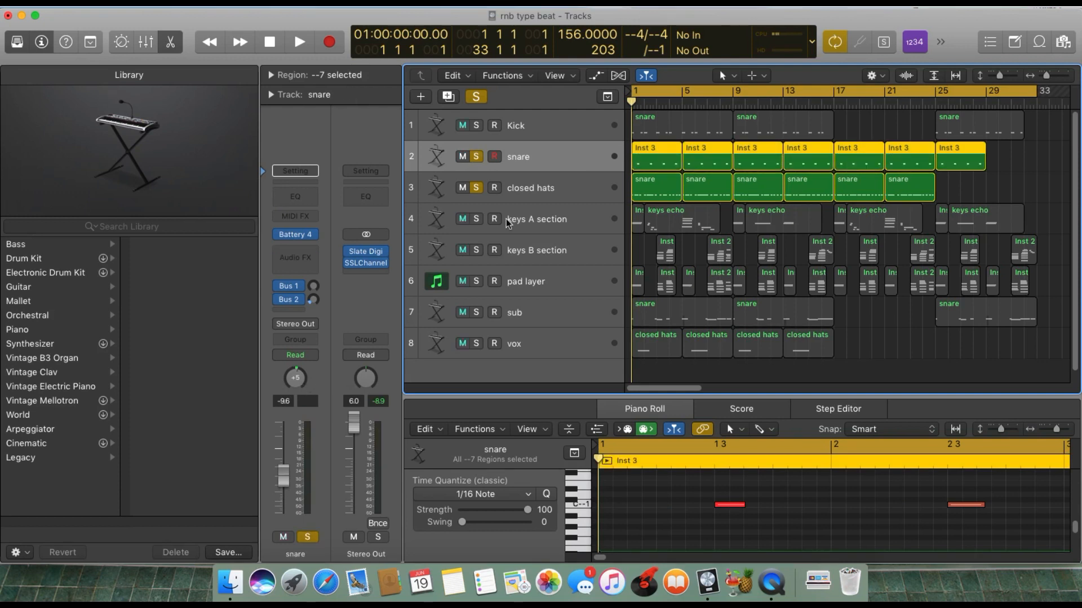
{"action": "left_click", "coordinate": [476, 156]}
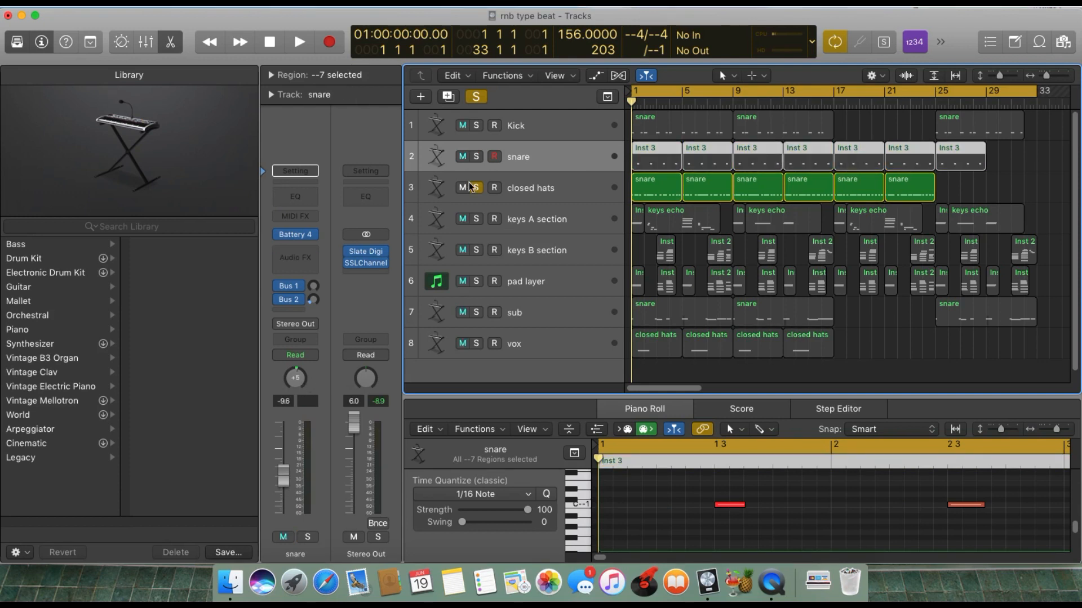
{"action": "left_click", "coordinate": [474, 188]}
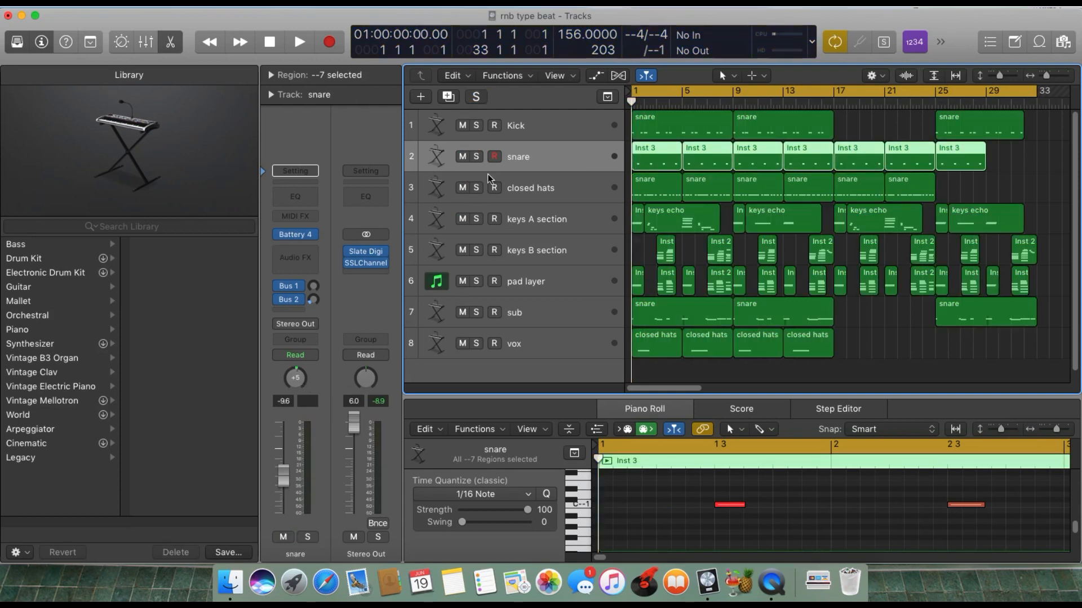
{"action": "left_click", "coordinate": [547, 124]}
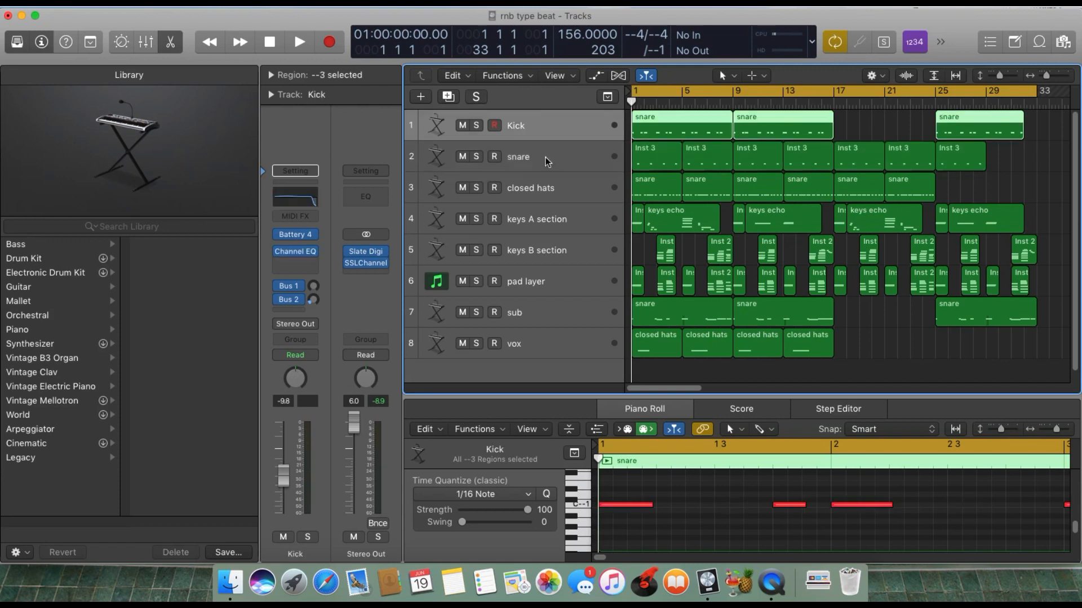
{"action": "left_click", "coordinate": [550, 205]}
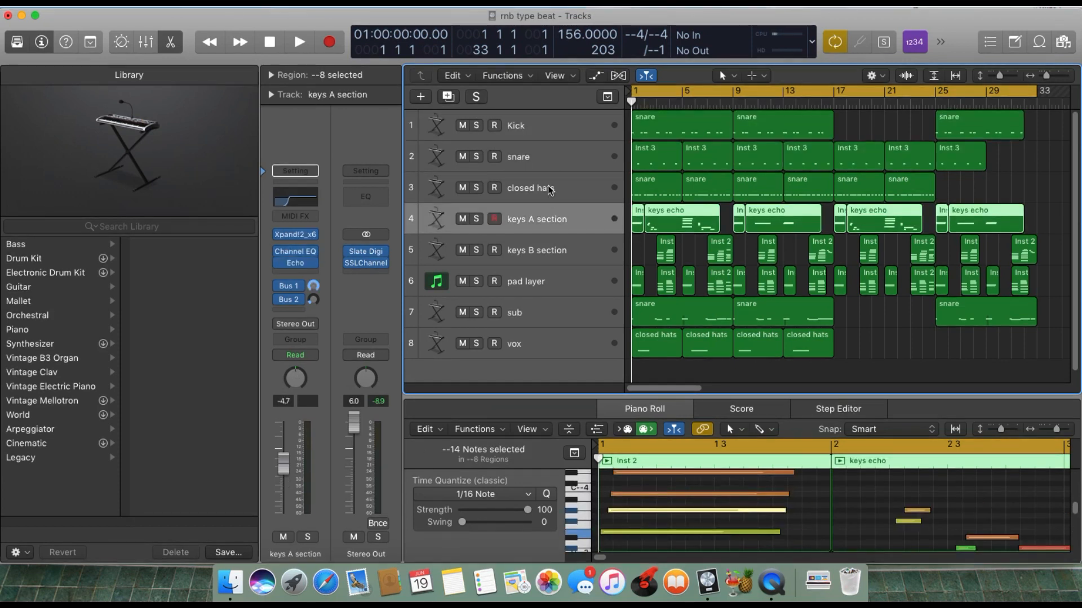
{"action": "left_click", "coordinate": [547, 189]}
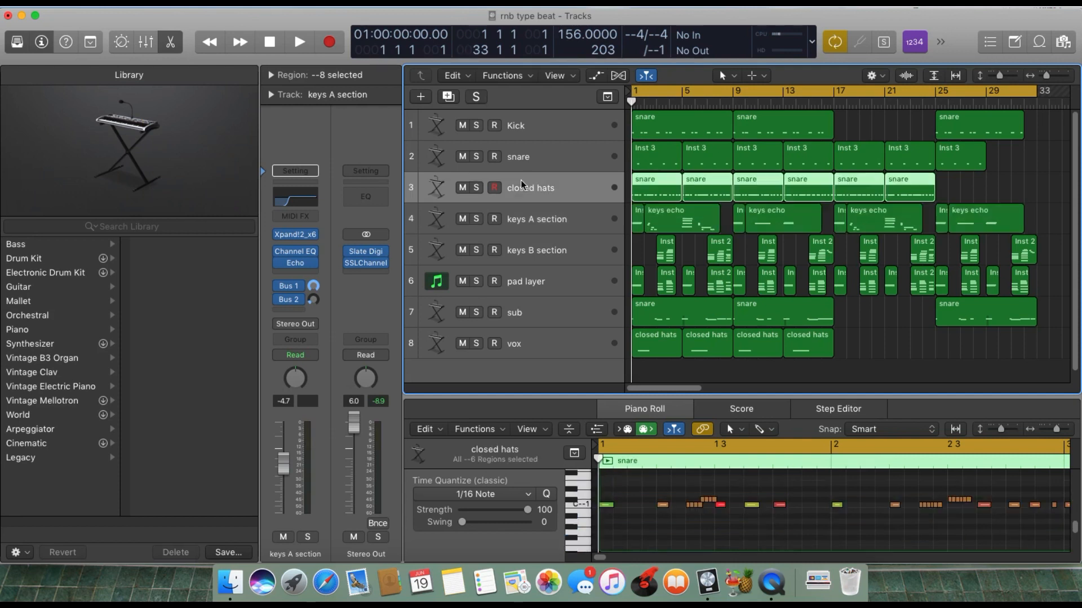
Solo the Kick, snare and closed hats tracks together and play back the combined drum pattern.
{"action": "left_click", "coordinate": [476, 125]}
{"action": "left_click", "coordinate": [476, 156]}
{"action": "left_click", "coordinate": [476, 188]}
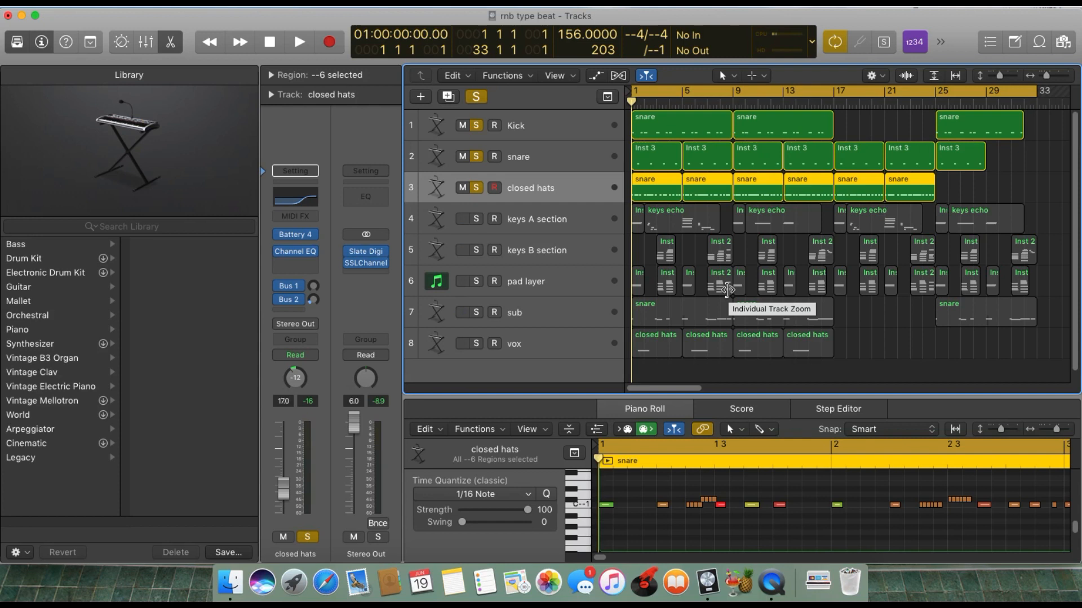
{"action": "key", "text": "space"}
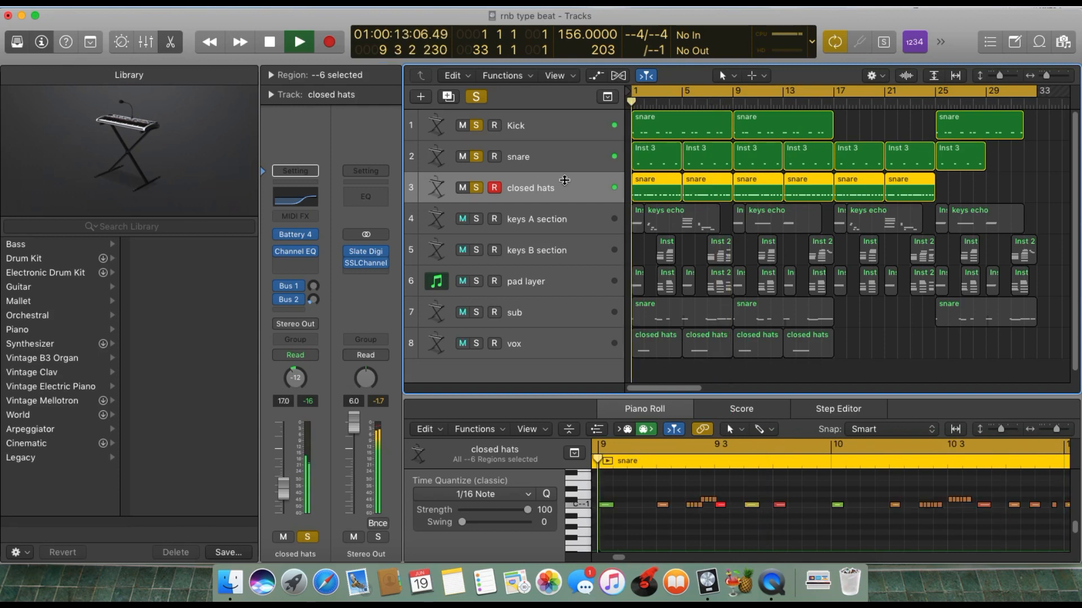
{"action": "key", "text": "space"}
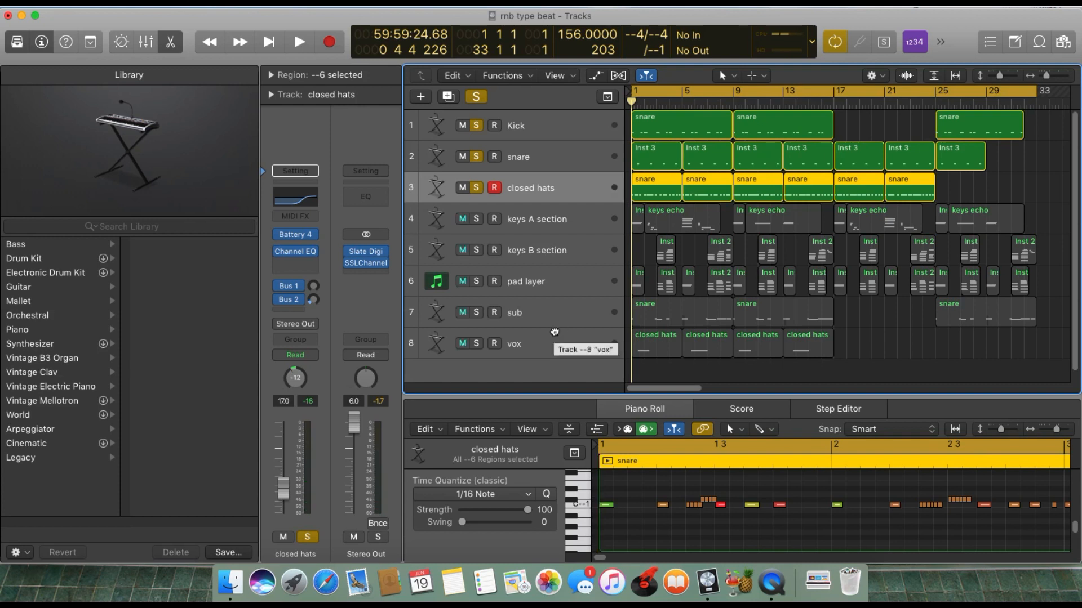
Solo the keys A section in place of the Kick, snare and closed hats, and select that track.
{"action": "left_click", "coordinate": [555, 332]}
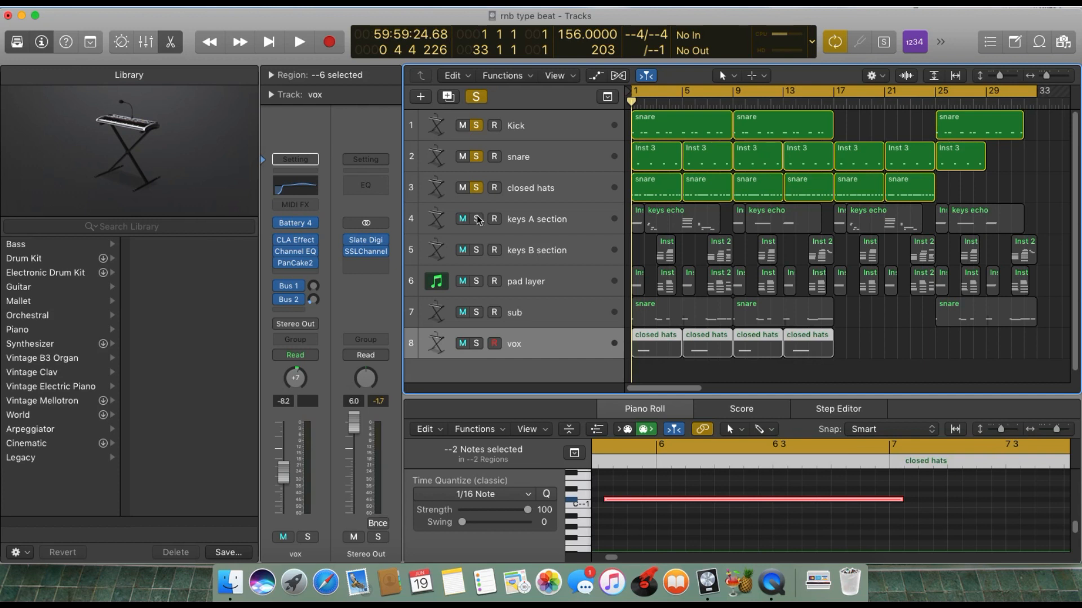
{"action": "left_click", "coordinate": [477, 219]}
{"action": "left_click", "coordinate": [476, 125]}
{"action": "left_click", "coordinate": [476, 156]}
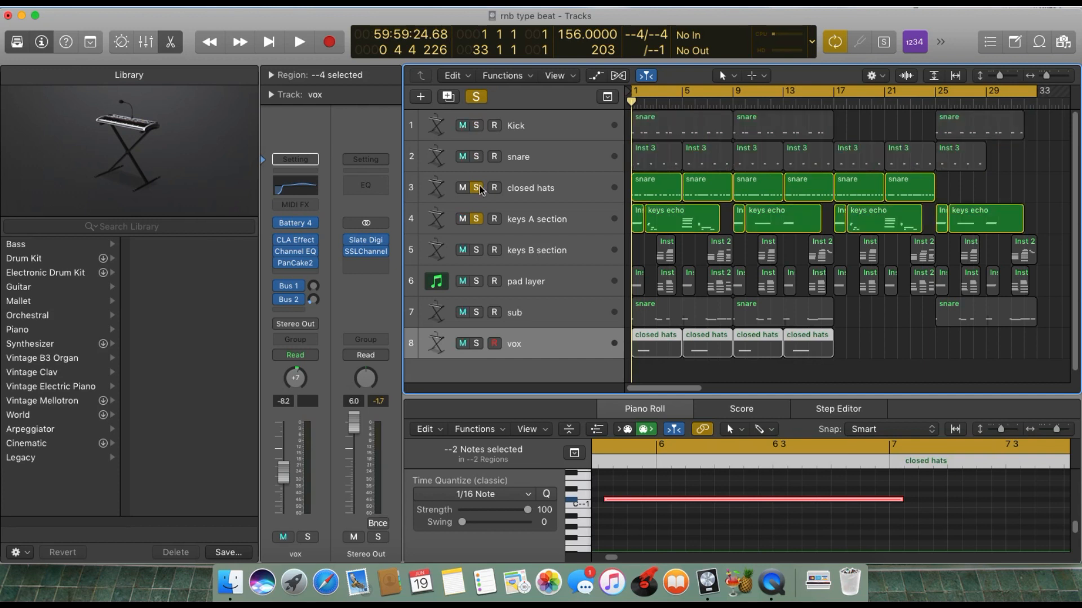
{"action": "left_click", "coordinate": [476, 188]}
{"action": "left_click", "coordinate": [539, 216]}
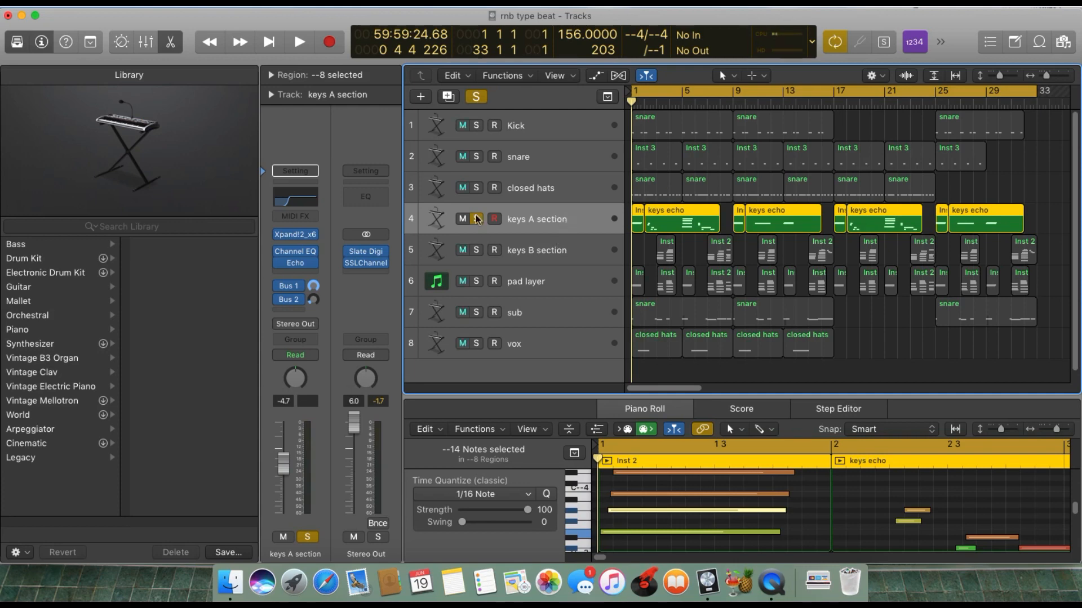
Review the keys A section's Xpand!2 instrument and its Channel EQ, closing each window.
{"action": "left_click", "coordinate": [295, 234]}
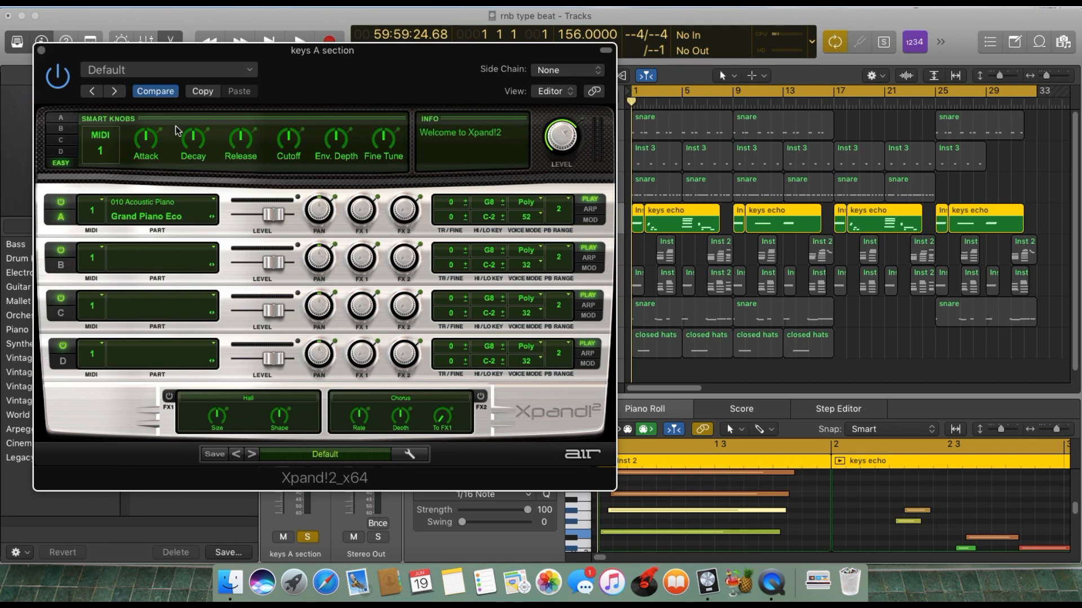
{"action": "left_click", "coordinate": [42, 53]}
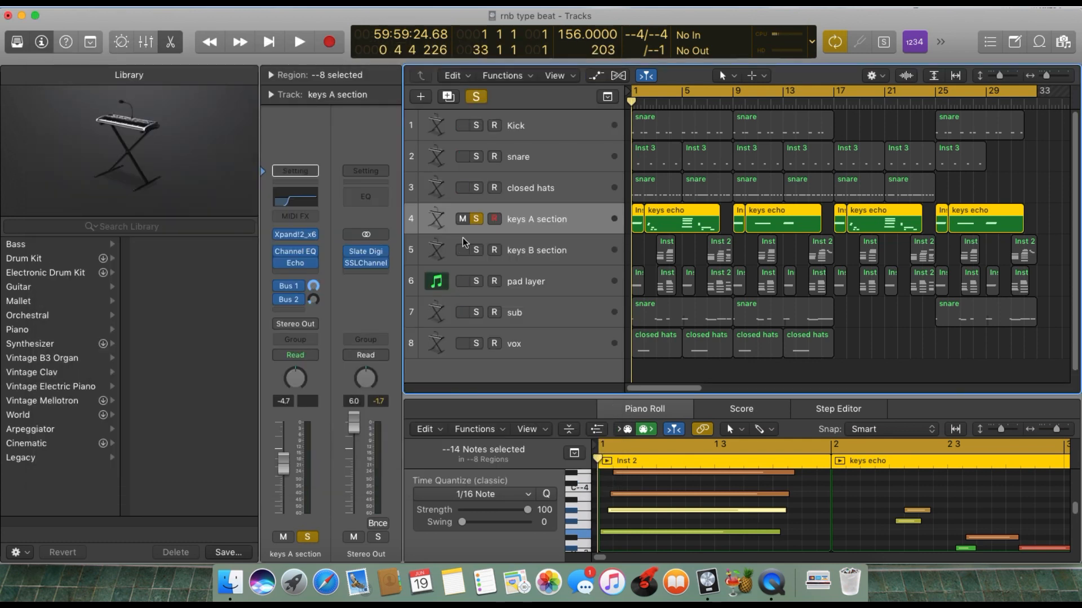
{"action": "left_click", "coordinate": [297, 255]}
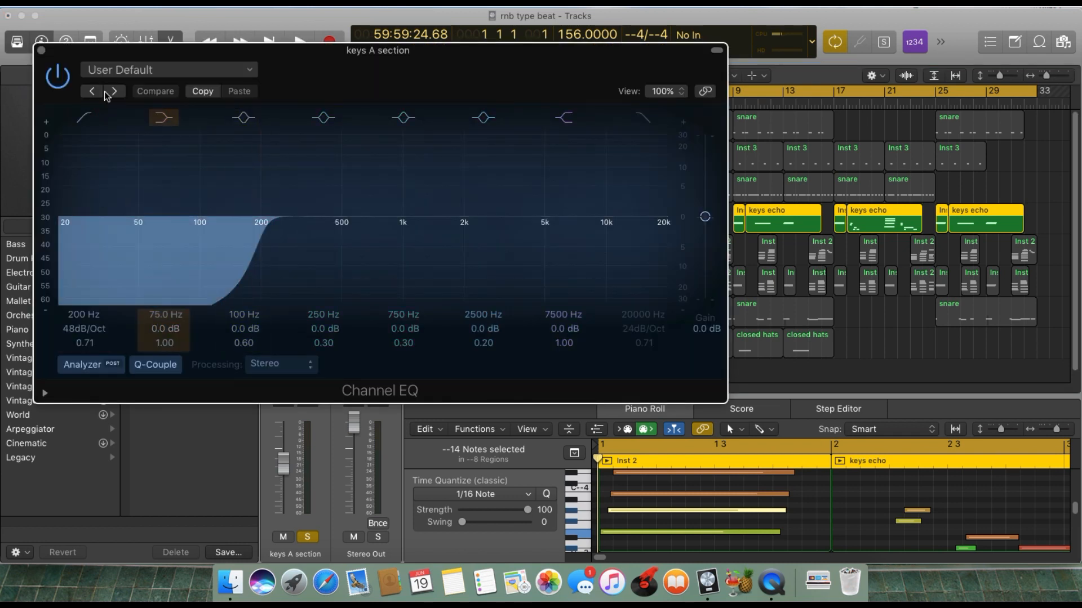
{"action": "left_click", "coordinate": [41, 50]}
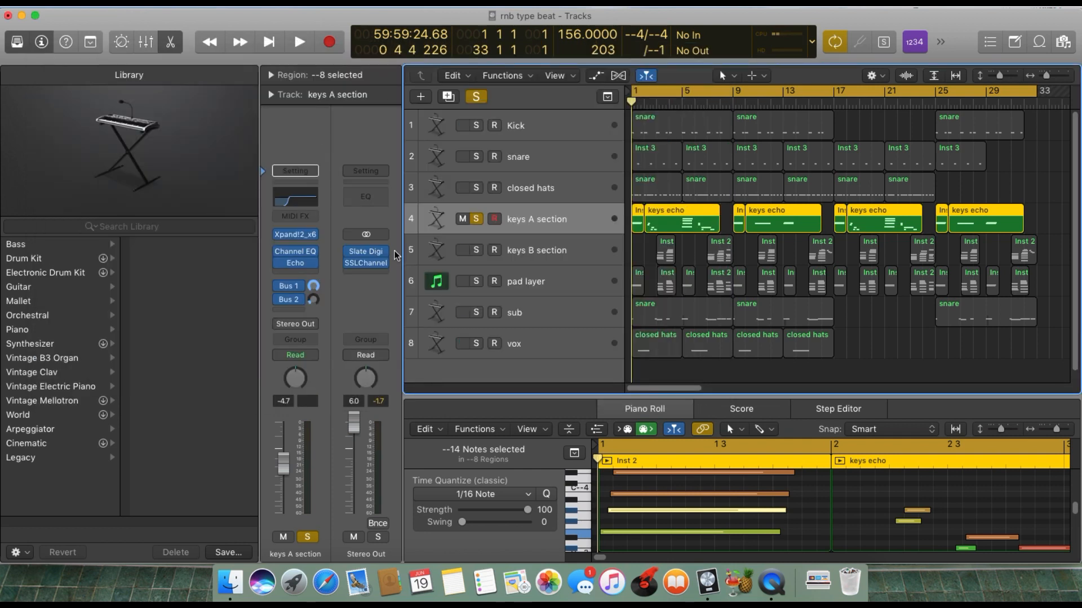
Review the Echo effect's settings on the keys A section track and close its window.
{"action": "left_click", "coordinate": [299, 266]}
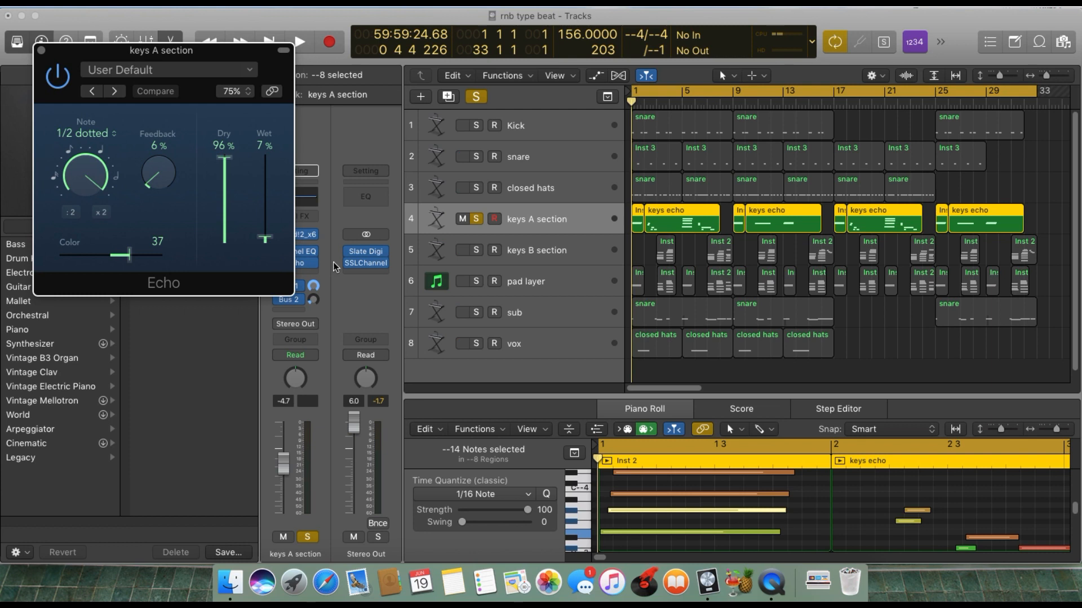
{"action": "mouse_move", "coordinate": [380, 270]}
{"action": "left_click", "coordinate": [42, 50]}
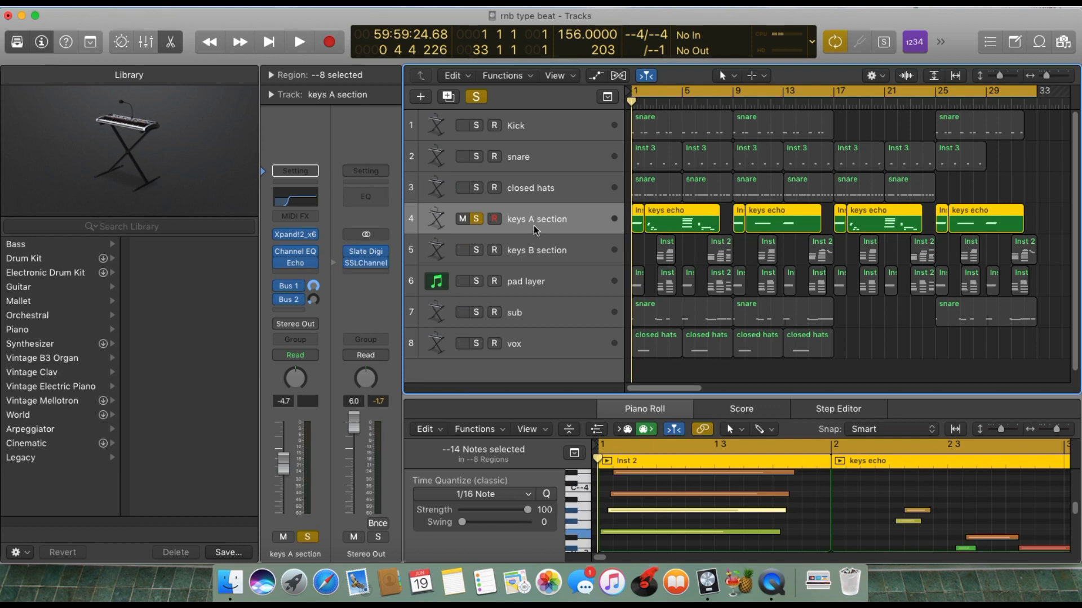
Solo the keys B section alongside the keys A section and compare the two tracks' channel strips.
{"action": "left_click", "coordinate": [480, 248]}
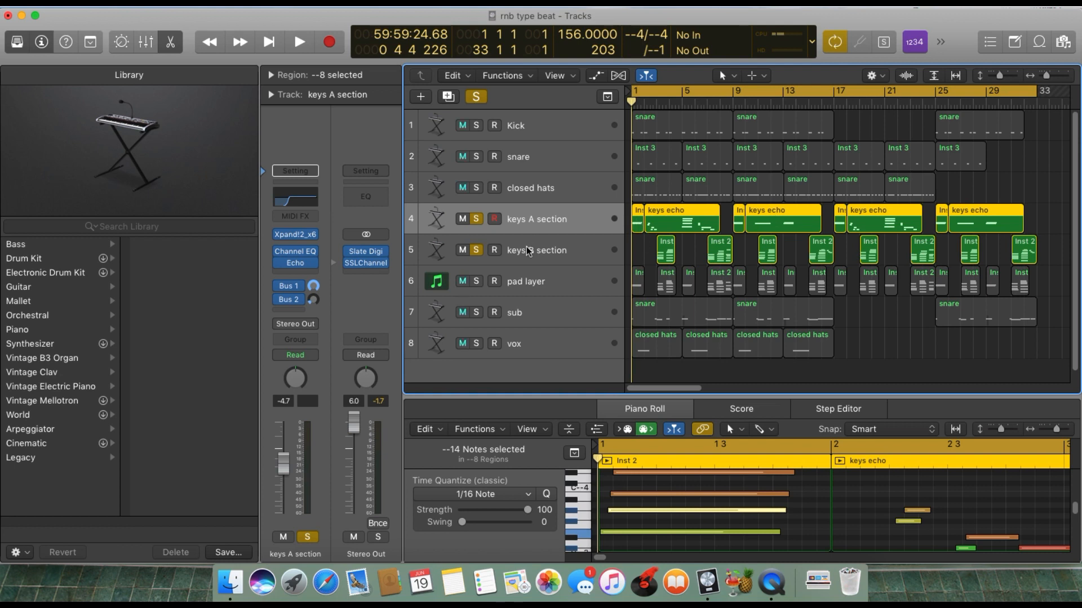
{"action": "left_click", "coordinate": [513, 262]}
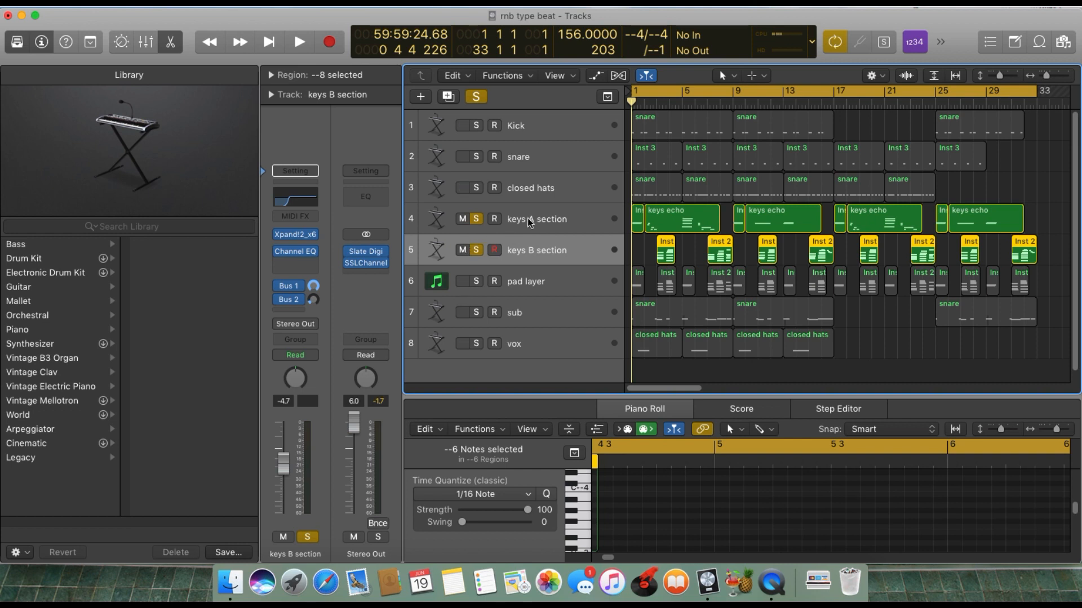
{"action": "left_click", "coordinate": [524, 219]}
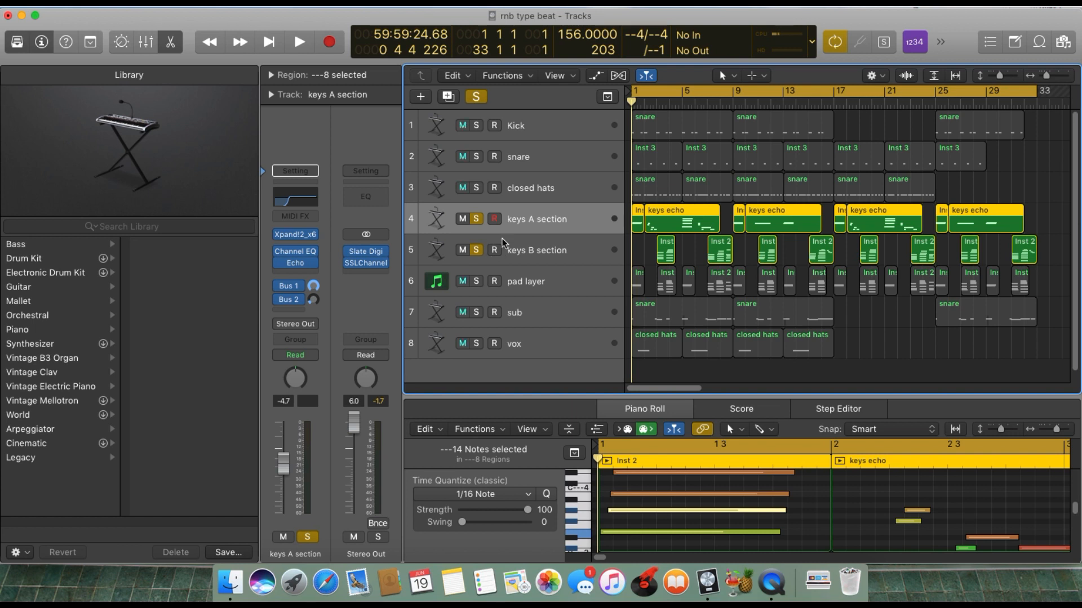
Pan the keys A section to -6 and the keys B section to -5.
{"action": "left_click_drag", "start_coordinate": [297, 376], "coordinate": [298, 383]}
{"action": "left_click", "coordinate": [517, 250]}
{"action": "left_click_drag", "start_coordinate": [296, 378], "coordinate": [296, 382]}
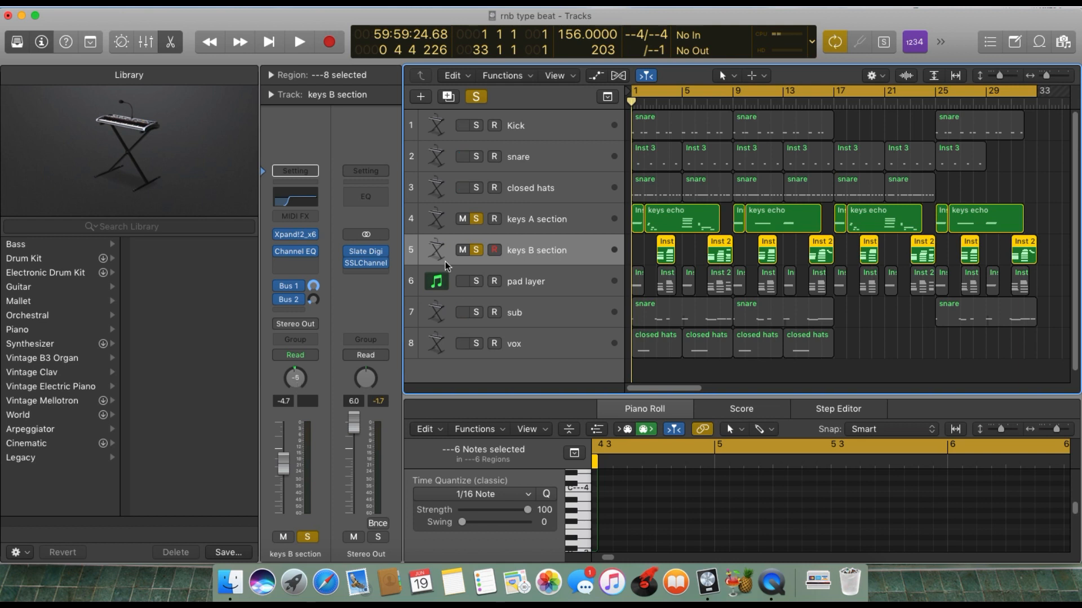
Select the keys A section track and play back the soloed keys A and B sections together.
{"action": "left_click", "coordinate": [516, 227]}
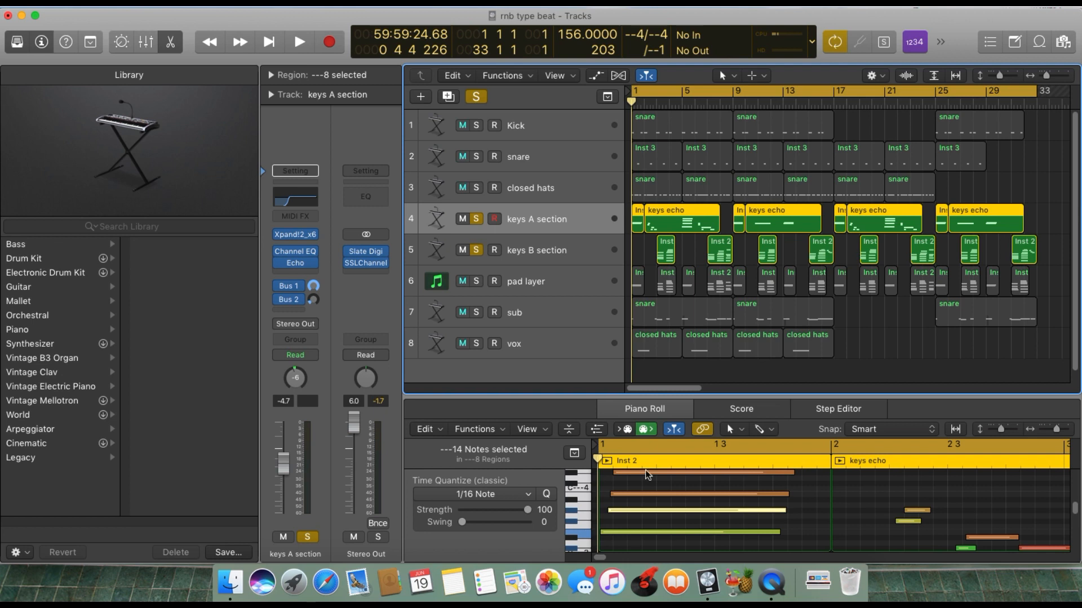
{"action": "key", "text": "space"}
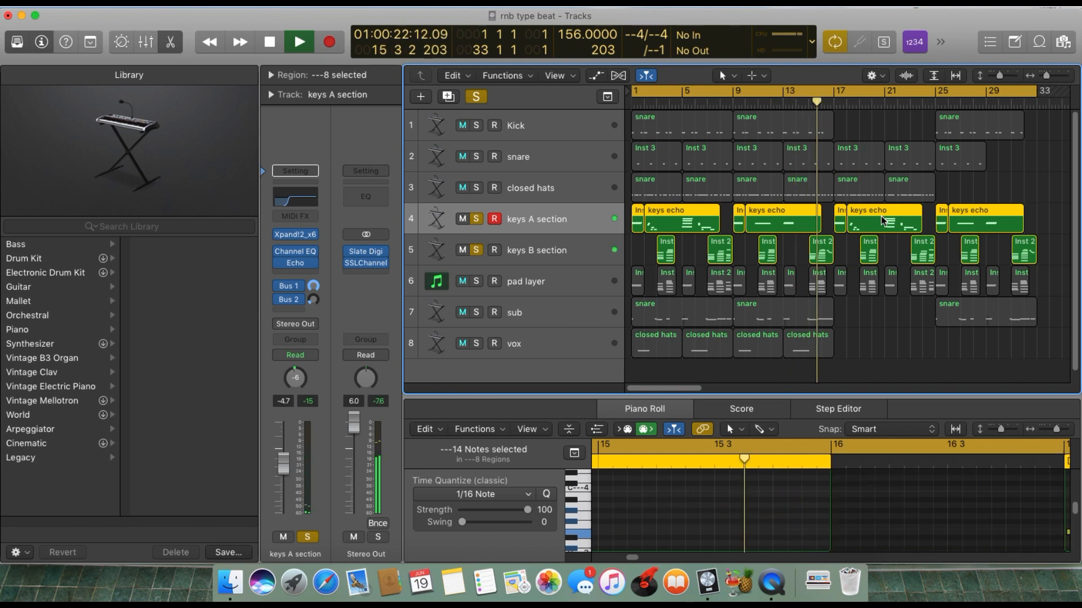
{"action": "key", "text": "space"}
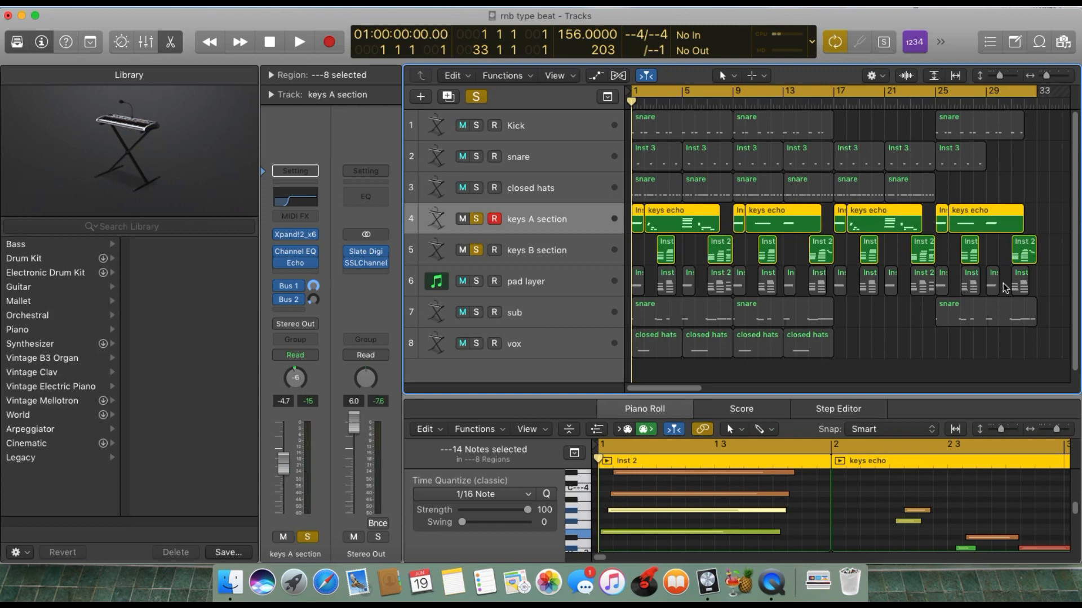
Audition the individual notes of the opening chord in the keys A section's Inst 2 region.
{"action": "scroll", "coordinate": [794, 541], "scroll_direction": "down", "scroll_amount": 1}
{"action": "left_click", "coordinate": [793, 532]}
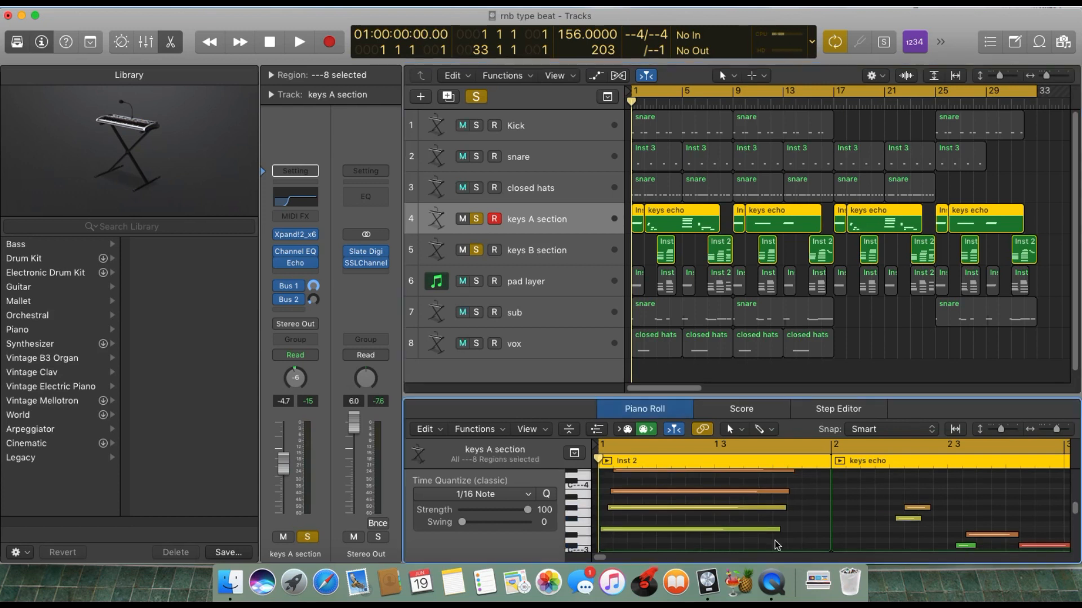
{"action": "scroll", "coordinate": [775, 542], "scroll_direction": "up", "scroll_amount": 1}
{"action": "scroll", "coordinate": [775, 542], "scroll_direction": "down", "scroll_amount": 5}
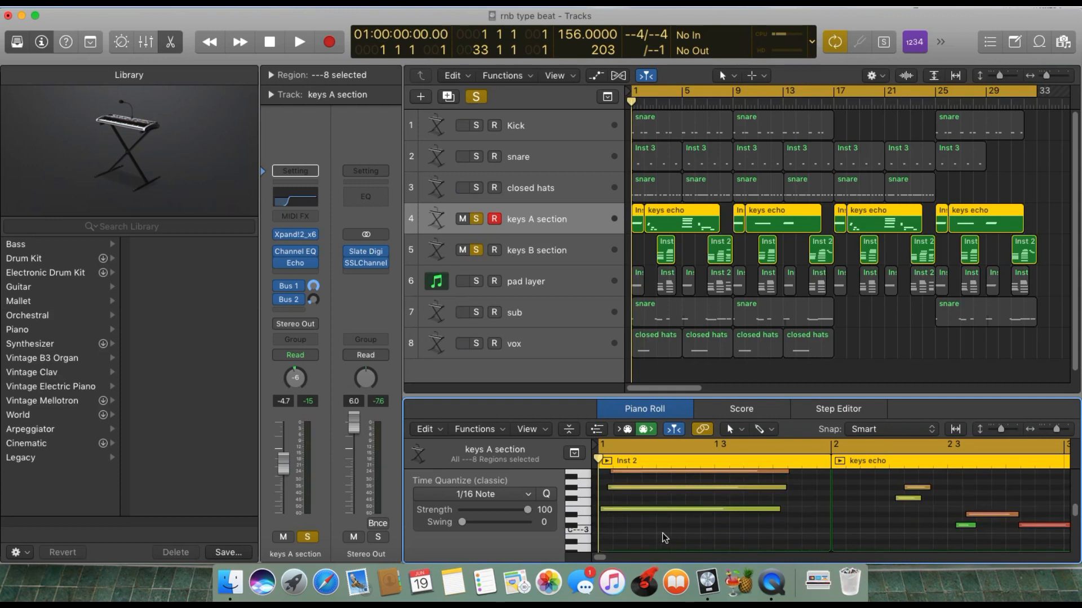
{"action": "scroll", "coordinate": [664, 532], "scroll_direction": "up", "scroll_amount": 6}
{"action": "scroll", "coordinate": [677, 521], "scroll_direction": "down", "scroll_amount": 1}
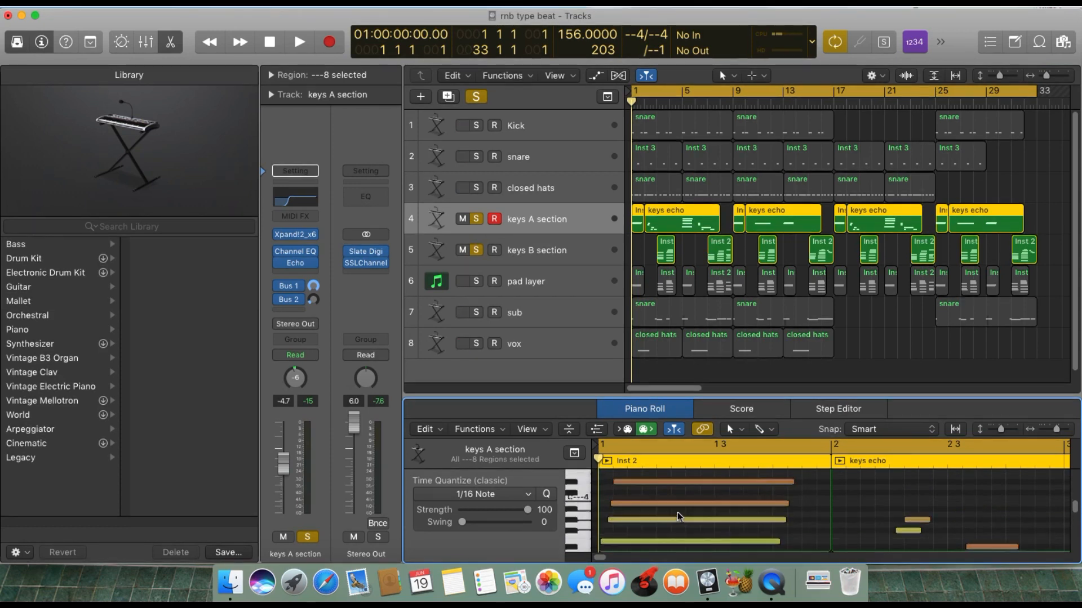
{"action": "left_click", "coordinate": [641, 541]}
{"action": "left_click", "coordinate": [646, 518]}
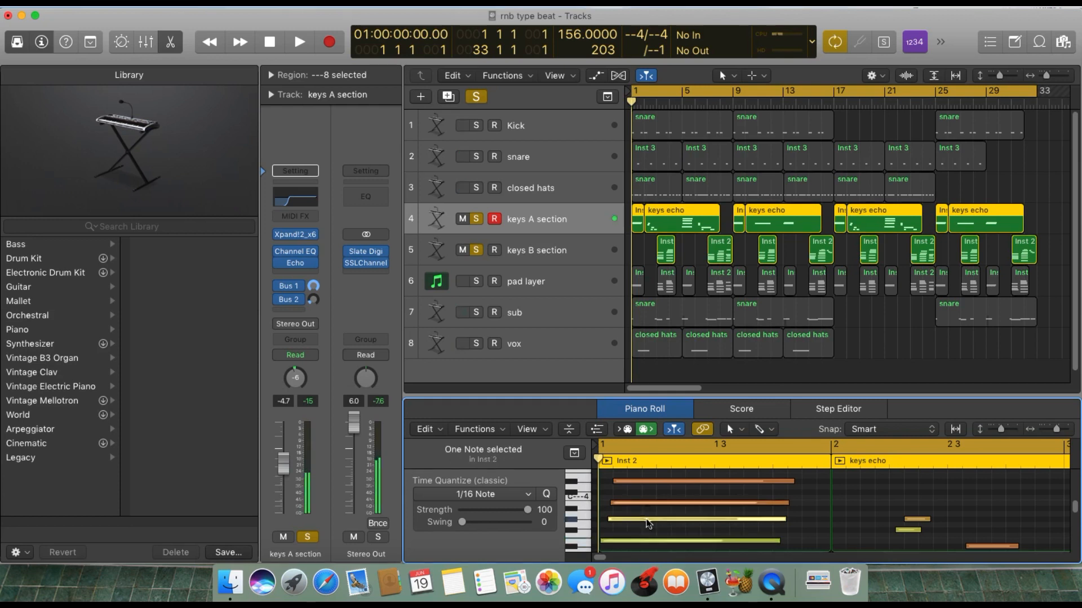
{"action": "left_click", "coordinate": [648, 502]}
{"action": "left_click", "coordinate": [656, 477]}
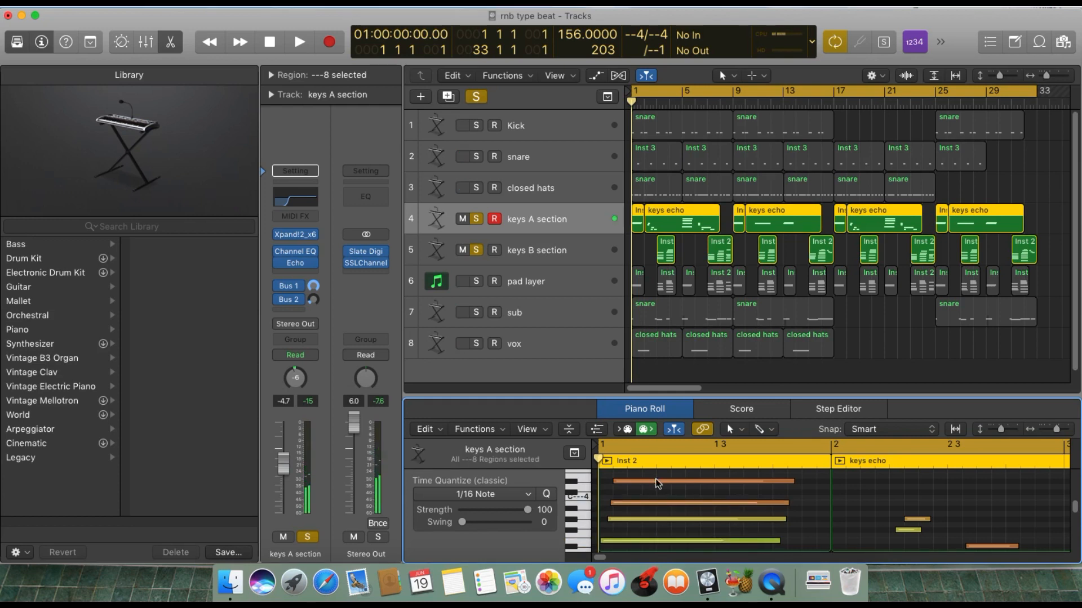
{"action": "left_click", "coordinate": [655, 482]}
{"action": "scroll", "coordinate": [664, 493], "scroll_direction": "down", "scroll_amount": 1}
{"action": "scroll", "coordinate": [664, 494], "scroll_direction": "down", "scroll_amount": 1}
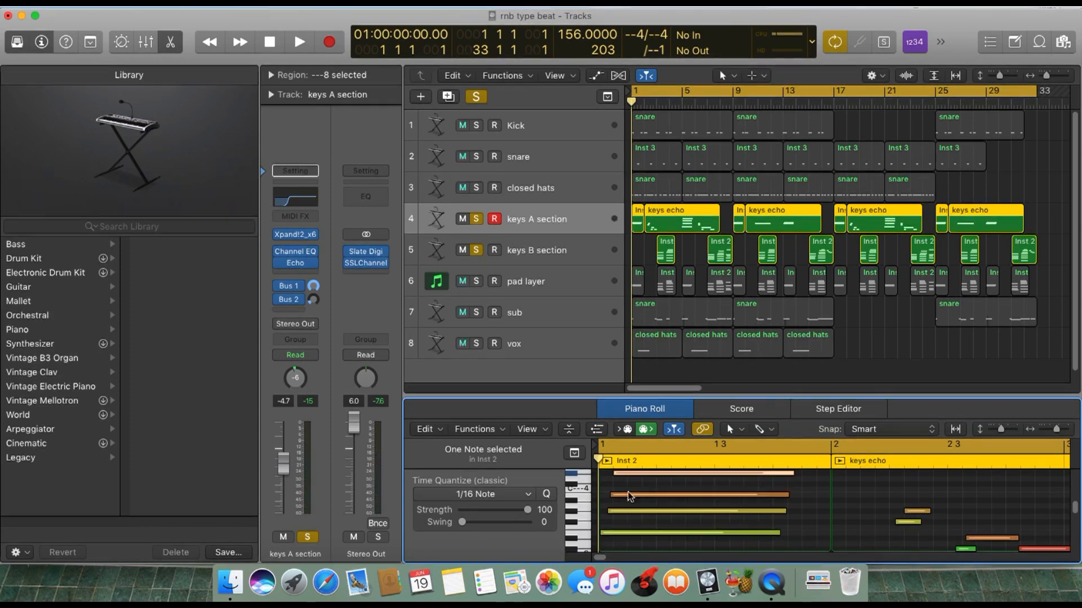
Shift one note of the opening chord slightly in time and undo the move.
{"action": "left_click_drag", "start_coordinate": [629, 493], "coordinate": [634, 493]}
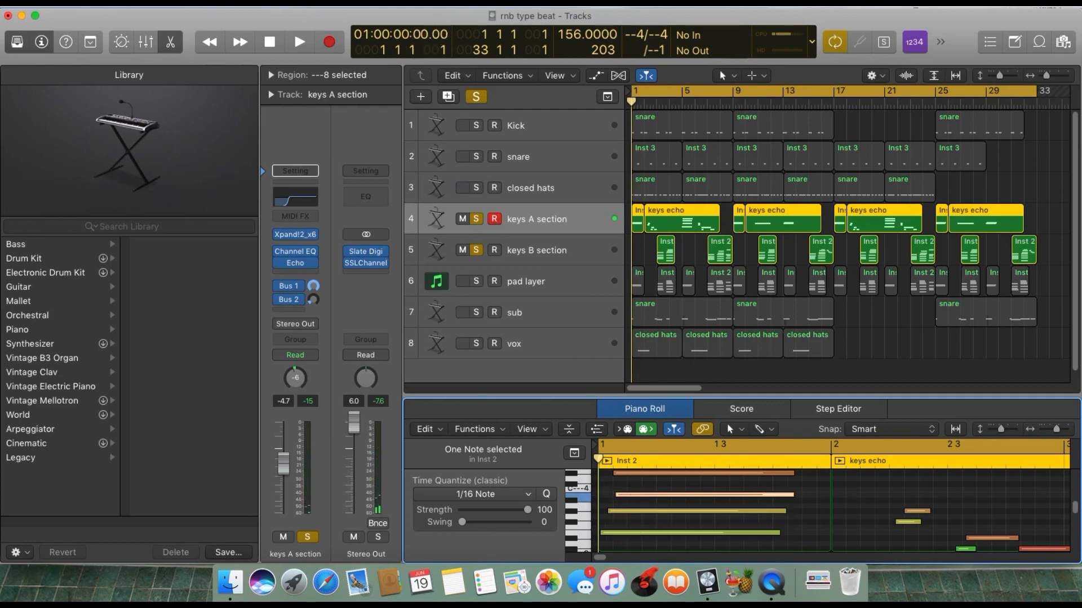
{"action": "left_click", "coordinate": [138, 5]}
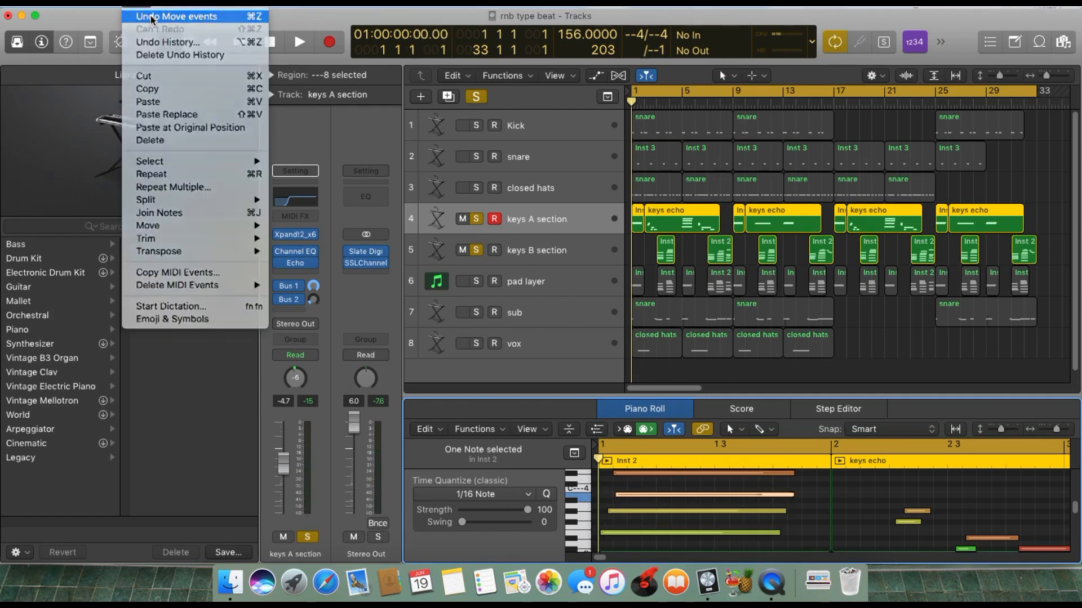
{"action": "left_click", "coordinate": [151, 18]}
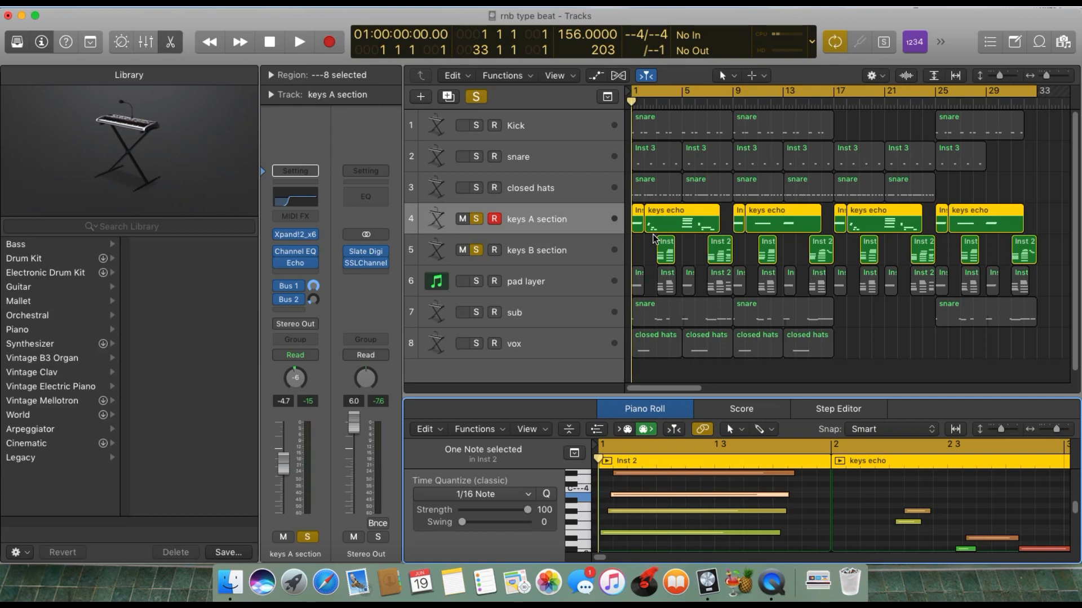
Zoom in on the arrangement and select only the first keys echo region on the keys A section track.
{"action": "left_click", "coordinate": [479, 225]}
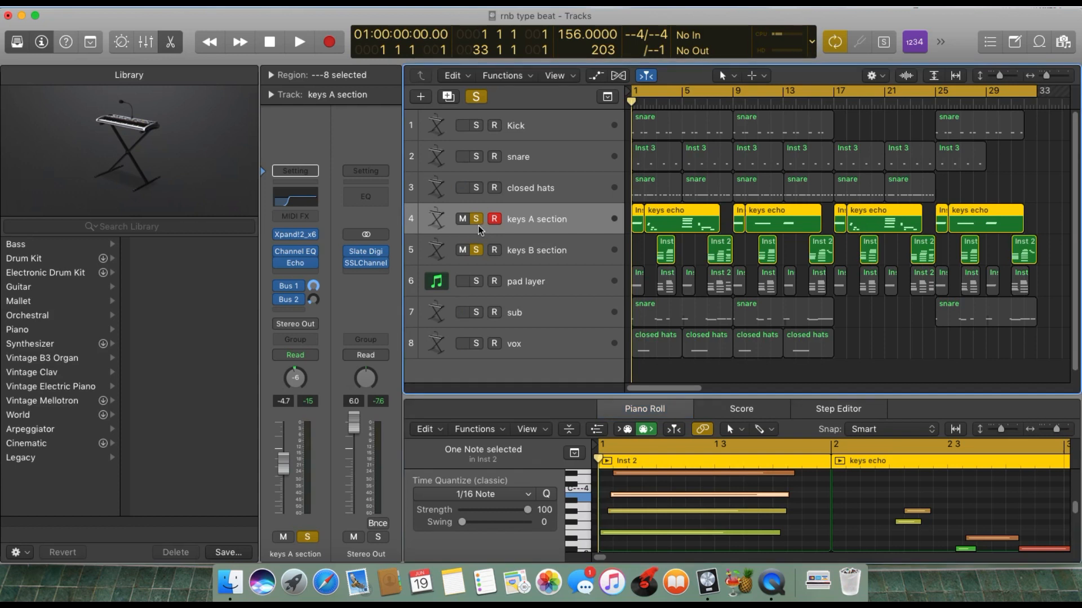
{"action": "left_click", "coordinate": [641, 251]}
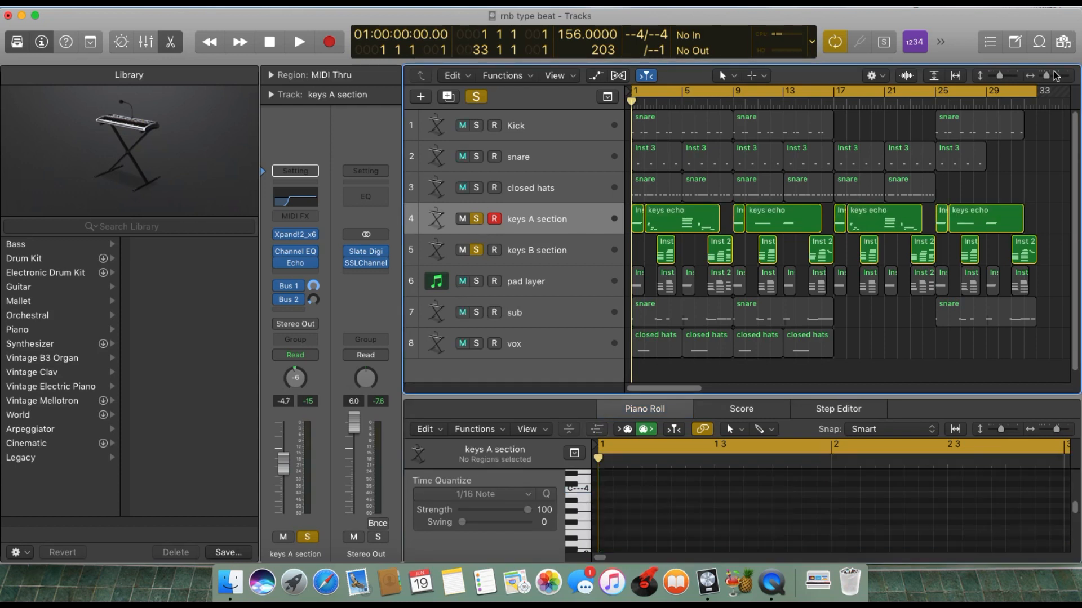
{"action": "mouse_move", "coordinate": [1046, 75]}
{"action": "left_mouse_down"}
{"action": "mouse_move", "coordinate": [1065, 76]}
{"action": "mouse_move", "coordinate": [1047, 77]}
{"action": "left_mouse_up"}
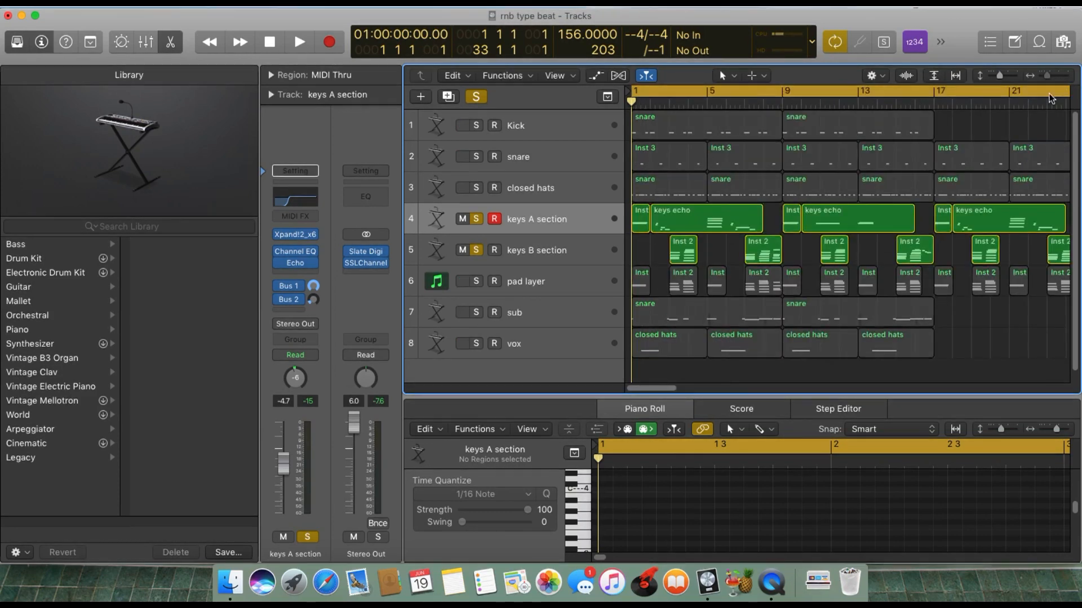
{"action": "left_click", "coordinate": [694, 222]}
Audition the individual melody notes in the first keys echo region, and deselect the region.
{"action": "scroll", "coordinate": [699, 507], "scroll_direction": "down", "scroll_amount": 1}
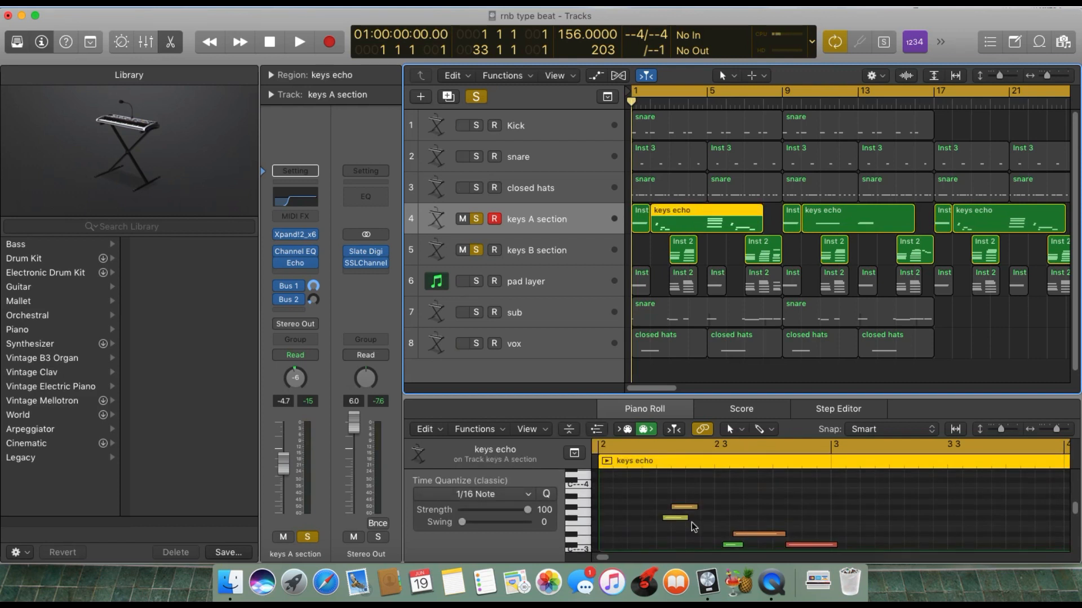
{"action": "left_click", "coordinate": [676, 518]}
{"action": "left_click", "coordinate": [684, 507]}
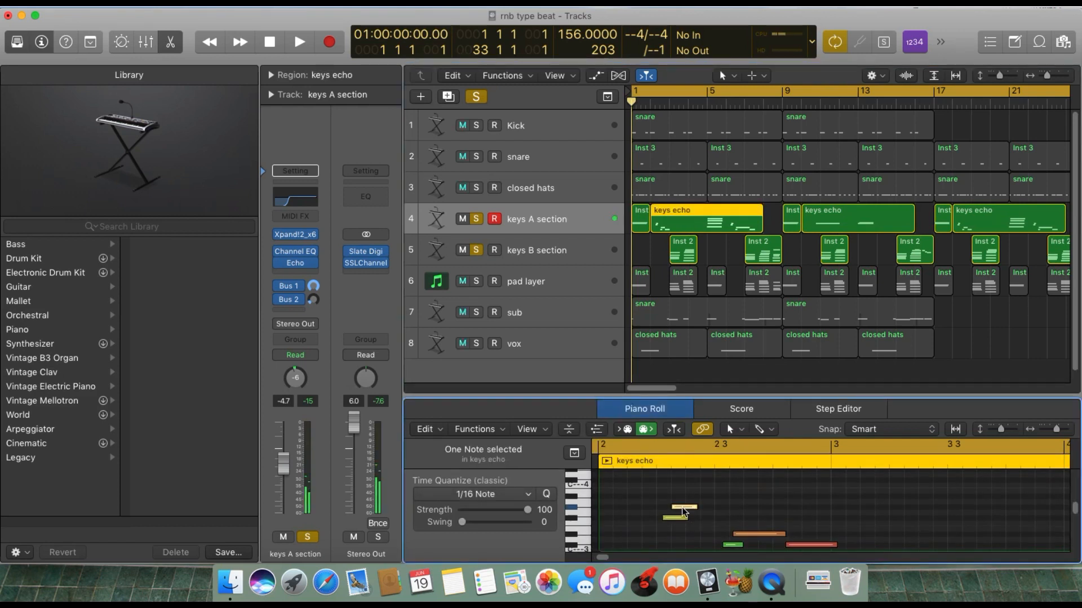
{"action": "scroll", "coordinate": [732, 538], "scroll_direction": "down", "scroll_amount": 1}
{"action": "left_click", "coordinate": [734, 544]}
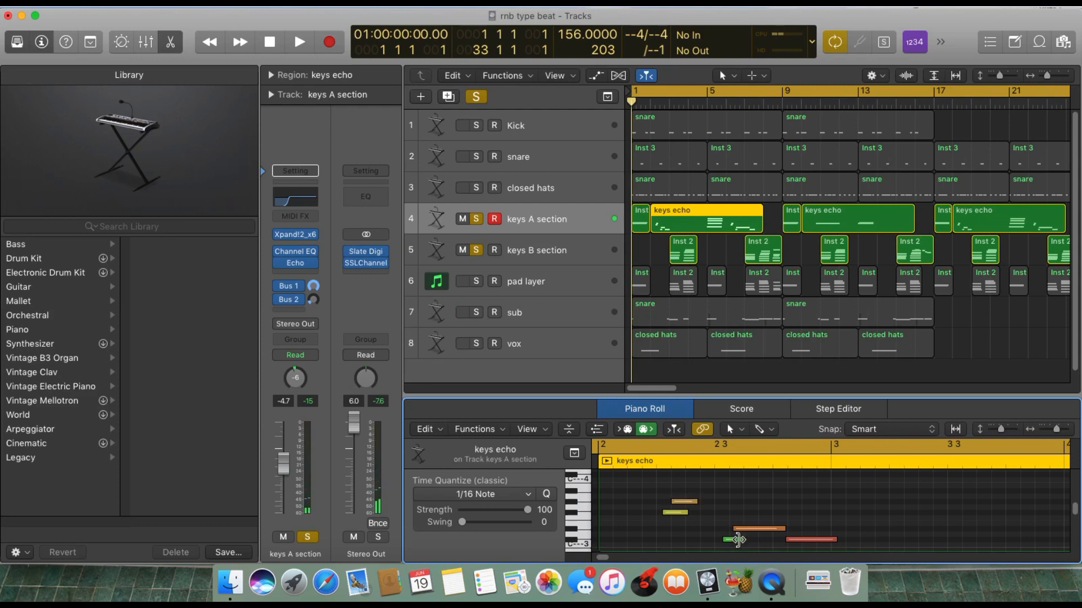
{"action": "left_click", "coordinate": [735, 540]}
{"action": "scroll", "coordinate": [820, 536], "scroll_direction": "down", "scroll_amount": 4}
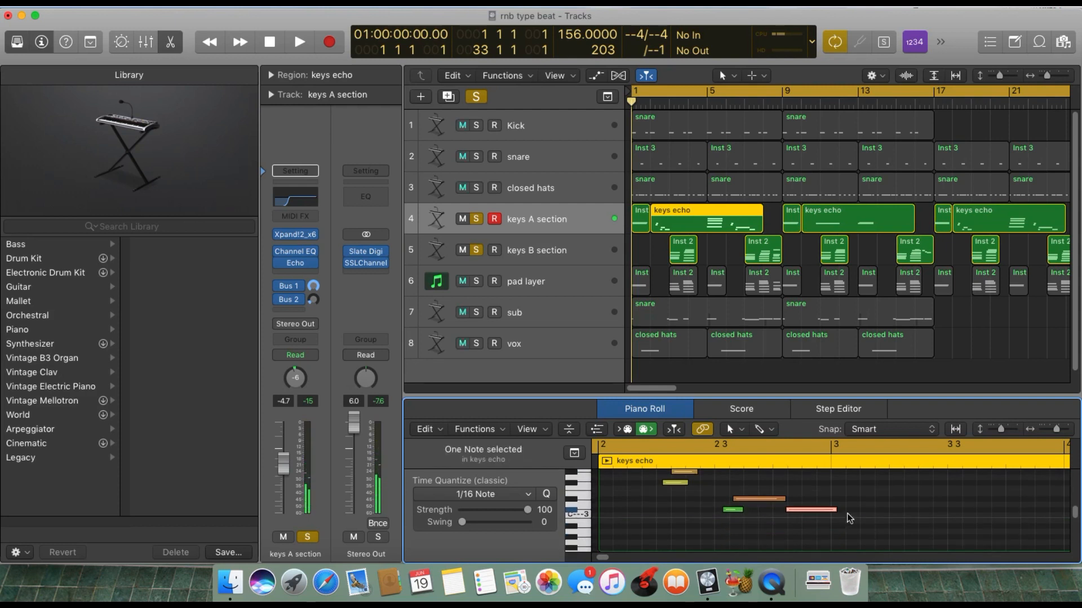
{"action": "scroll", "coordinate": [847, 514], "scroll_direction": "up", "scroll_amount": 5}
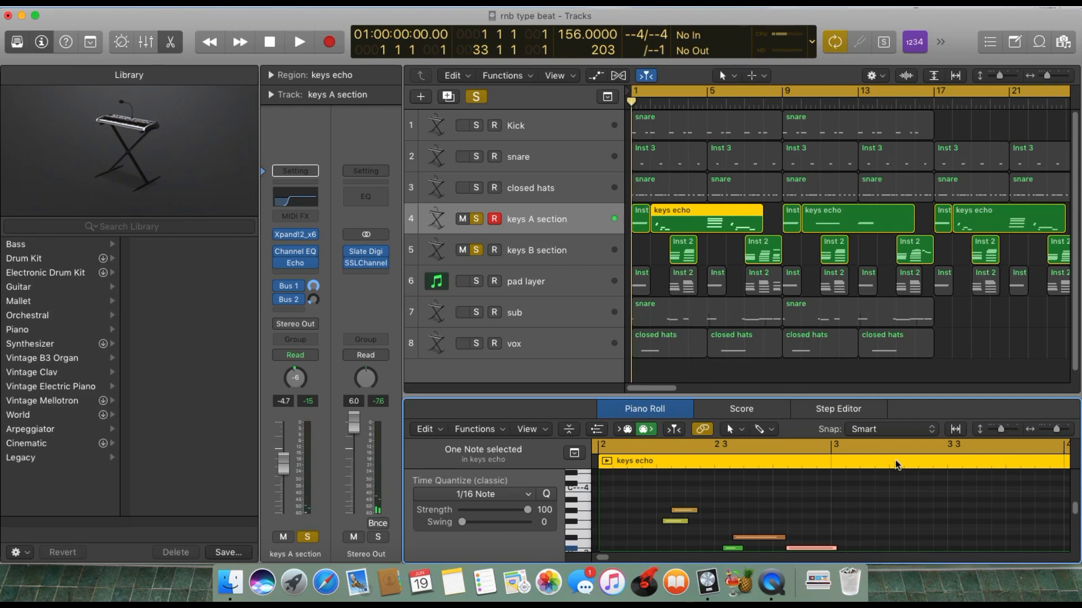
{"action": "left_click", "coordinate": [720, 253]}
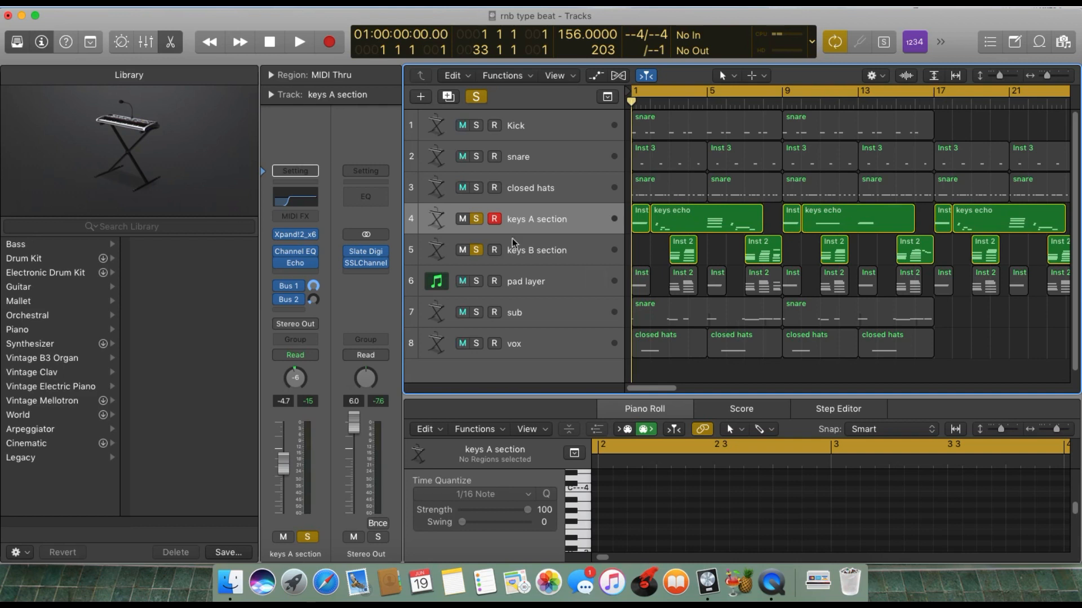
Add the closed hats, snare and Kick to the soloed keys, play back the combination, and return to bar 1.
{"action": "left_click", "coordinate": [476, 188]}
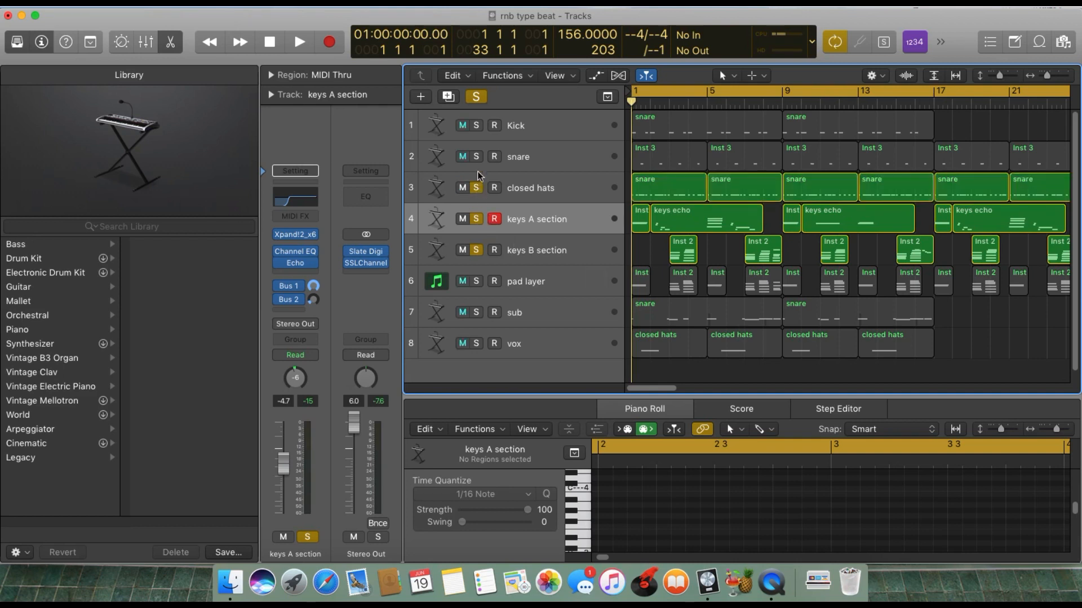
{"action": "left_click", "coordinate": [476, 157]}
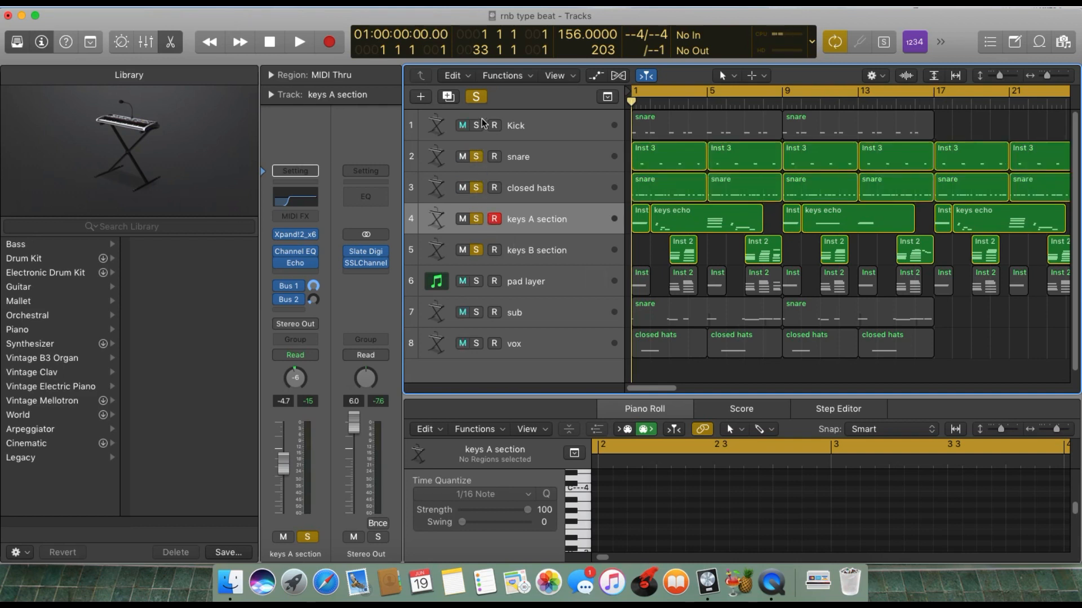
{"action": "left_click", "coordinate": [477, 126]}
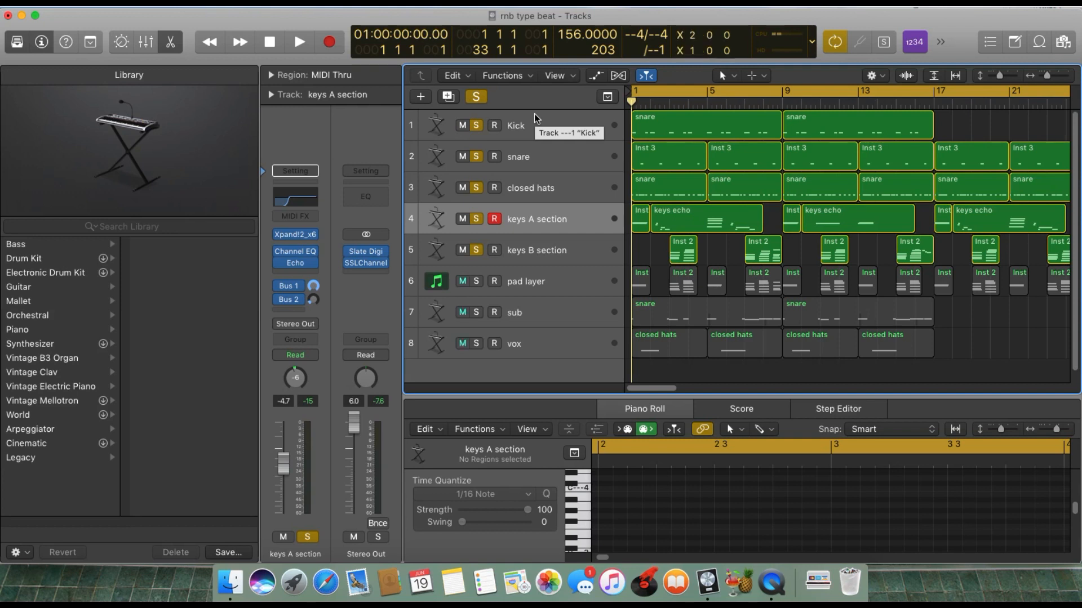
{"action": "key", "text": "space"}
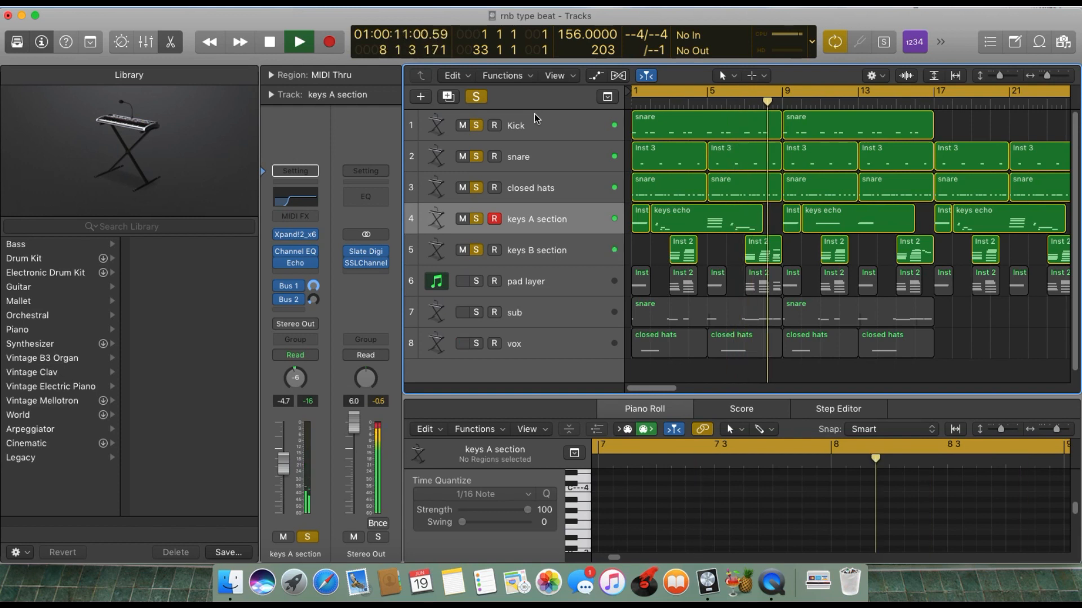
{"action": "key", "text": "space"}
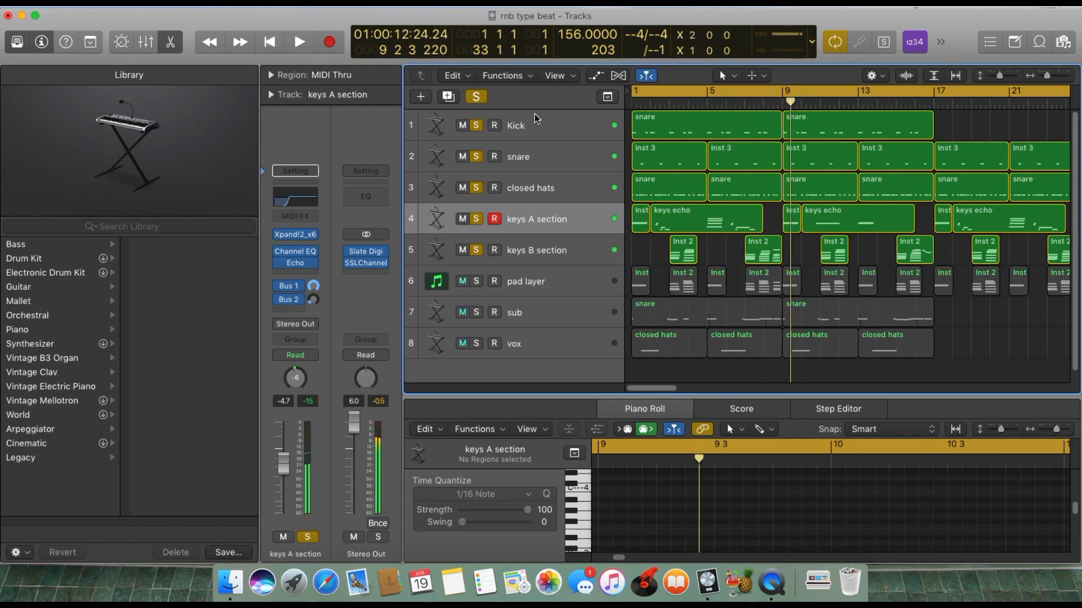
{"action": "key", "text": "Return"}
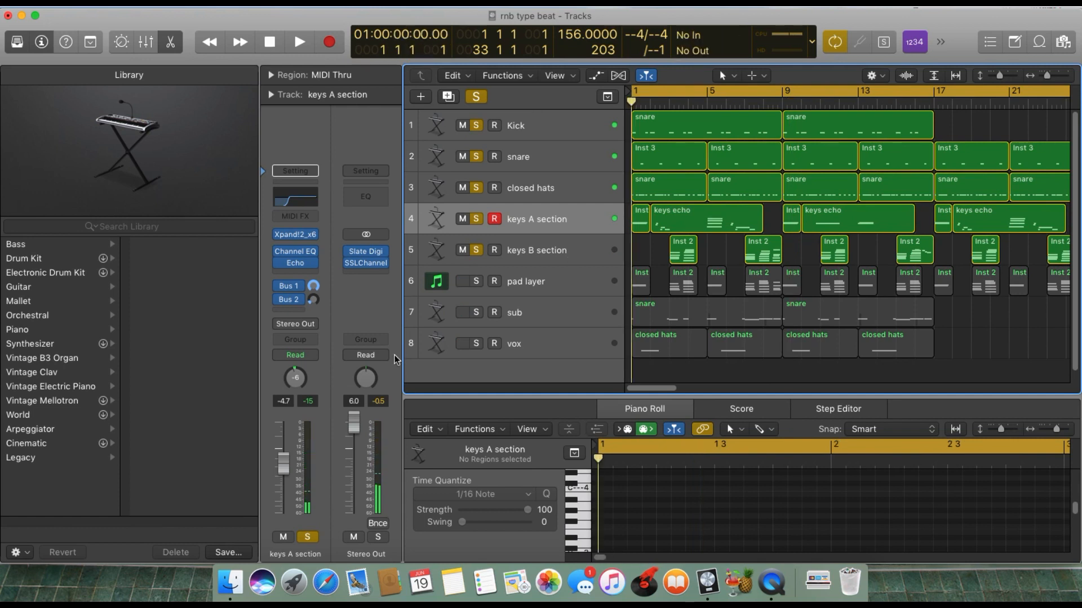
Solo the pad layer and take the keys B section, keys A section, closed hats, snare and Kick out of solo.
{"action": "left_click", "coordinate": [477, 281]}
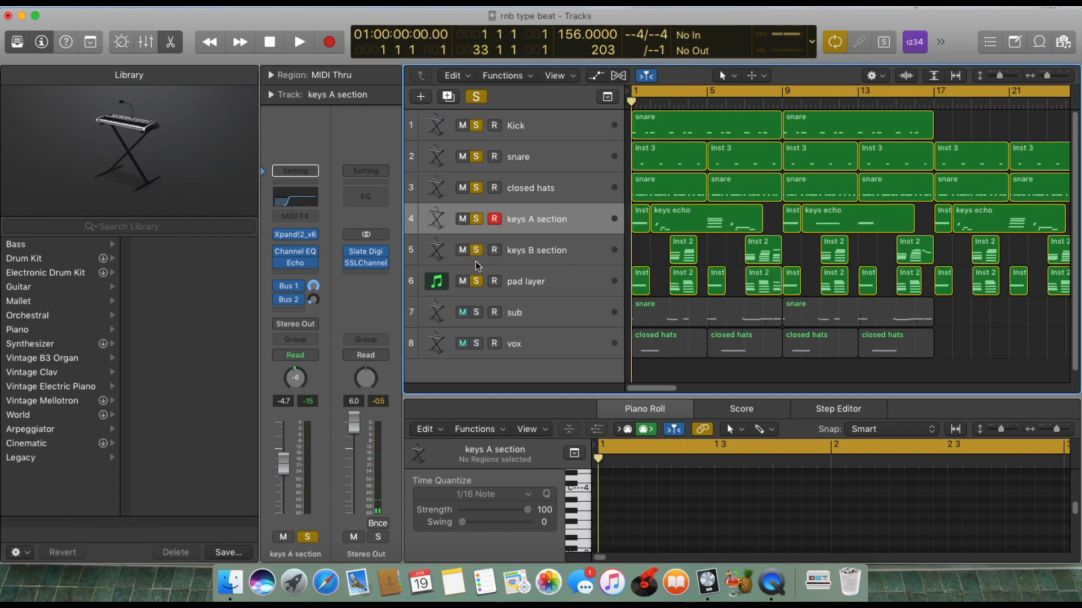
{"action": "left_click", "coordinate": [476, 250]}
{"action": "left_click", "coordinate": [476, 219]}
{"action": "left_click", "coordinate": [476, 188]}
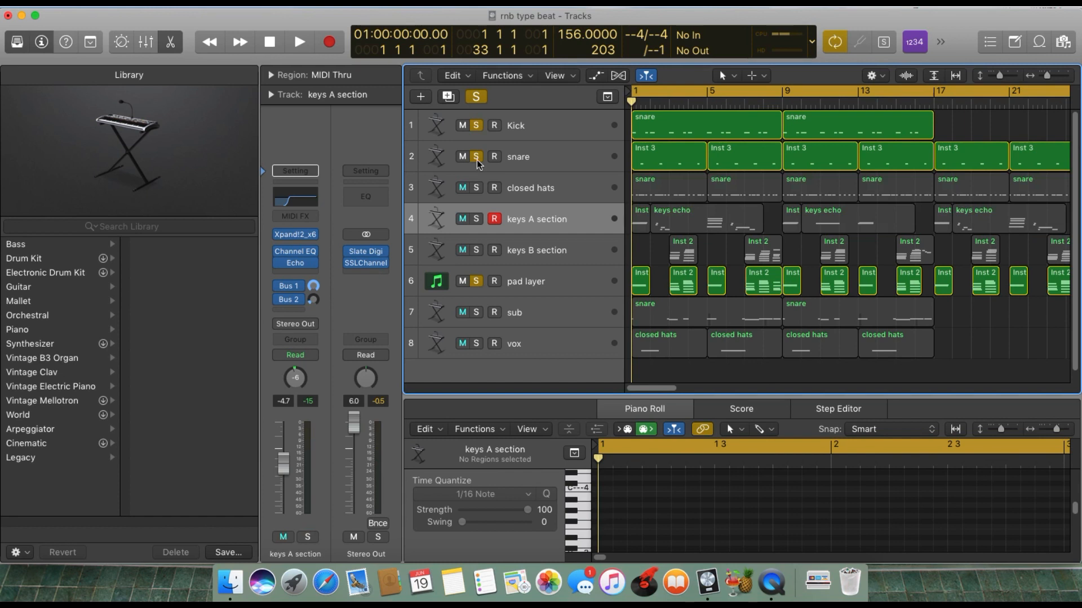
{"action": "left_click", "coordinate": [476, 157]}
{"action": "left_click", "coordinate": [476, 125]}
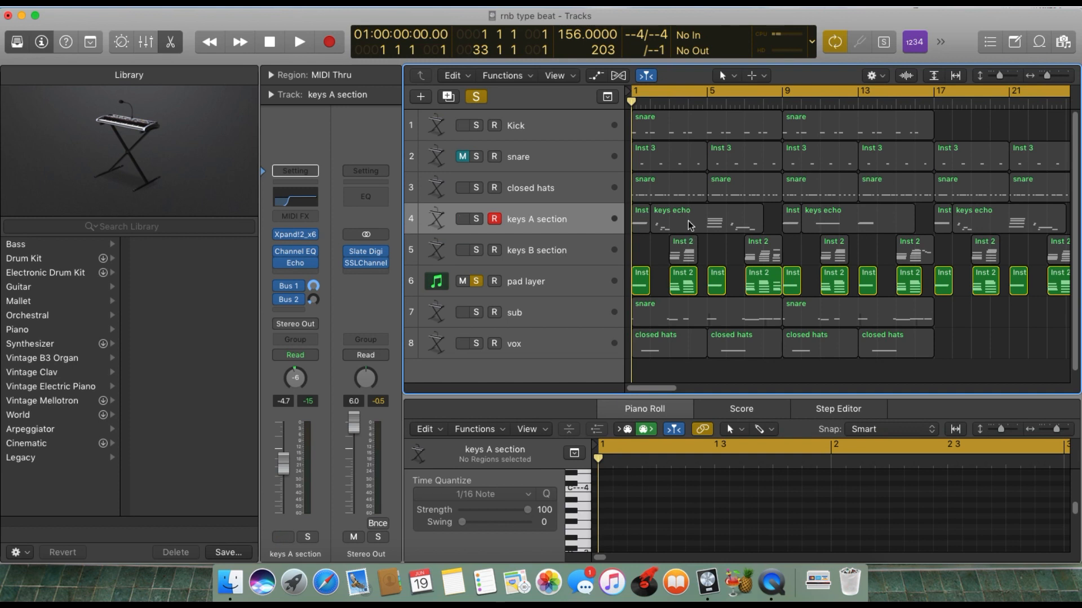
Compare the notes of the first keys echo region with those of the first three pad layer regions.
{"action": "left_click", "coordinate": [674, 213]}
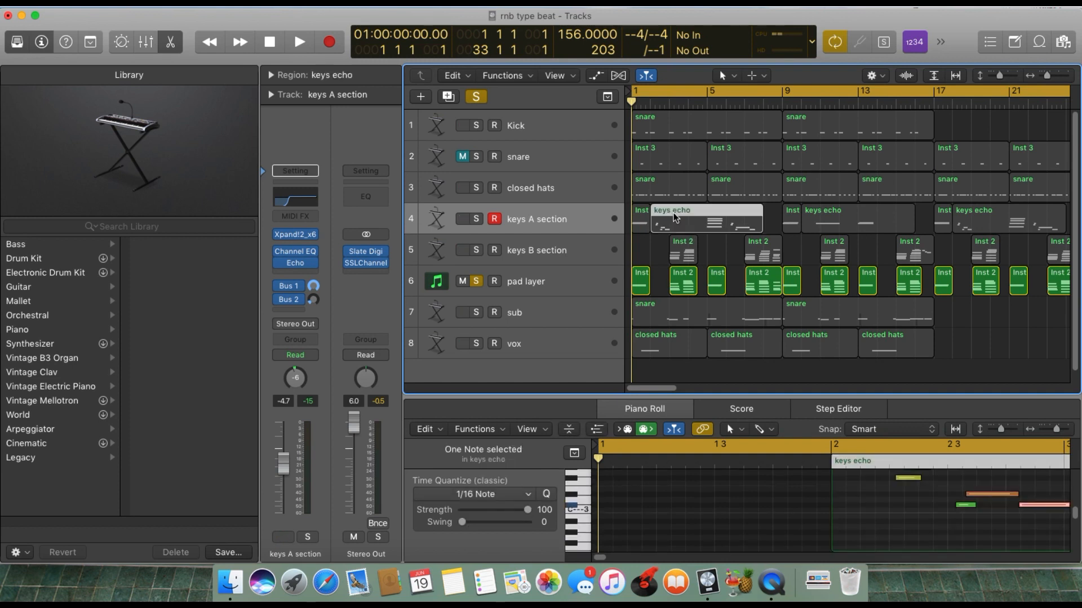
{"action": "left_click_drag", "start_coordinate": [996, 543], "coordinate": [838, 467]}
{"action": "left_click", "coordinate": [640, 282]}
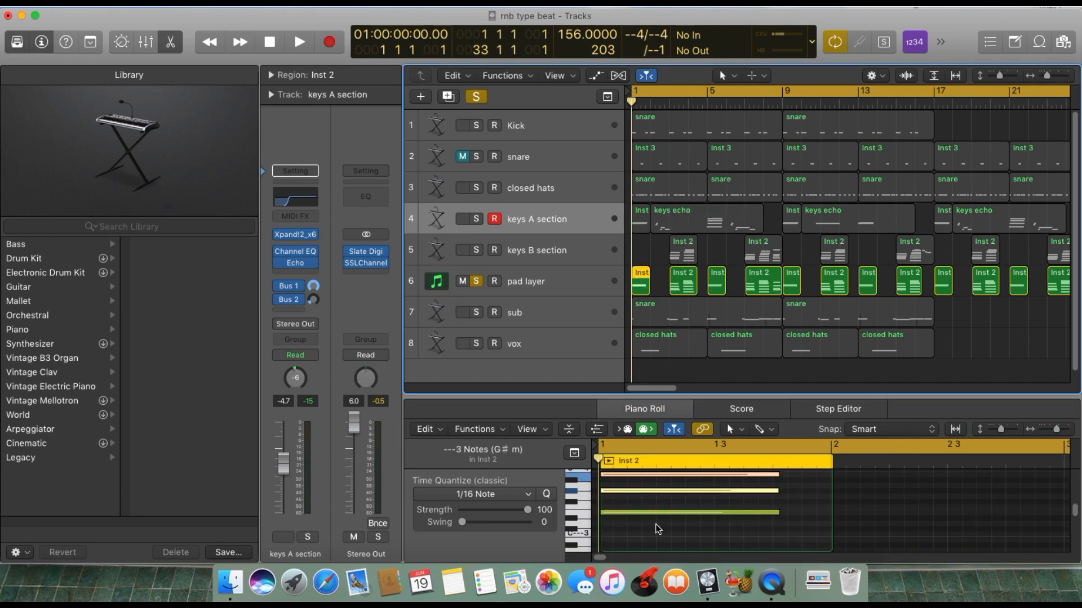
{"action": "scroll", "coordinate": [666, 523], "scroll_direction": "up", "scroll_amount": 3}
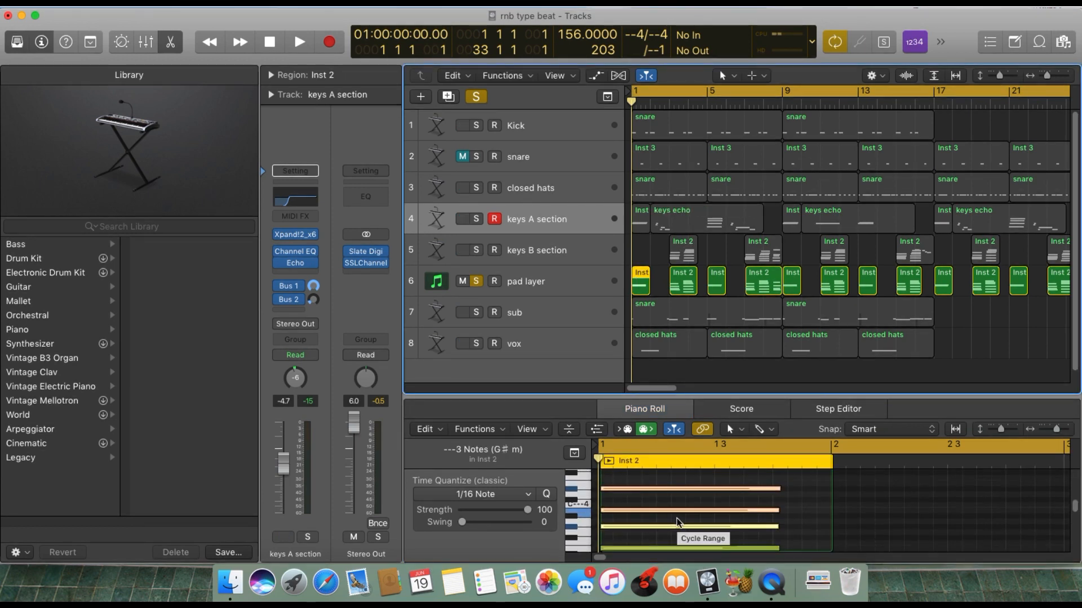
{"action": "left_click", "coordinate": [684, 282]}
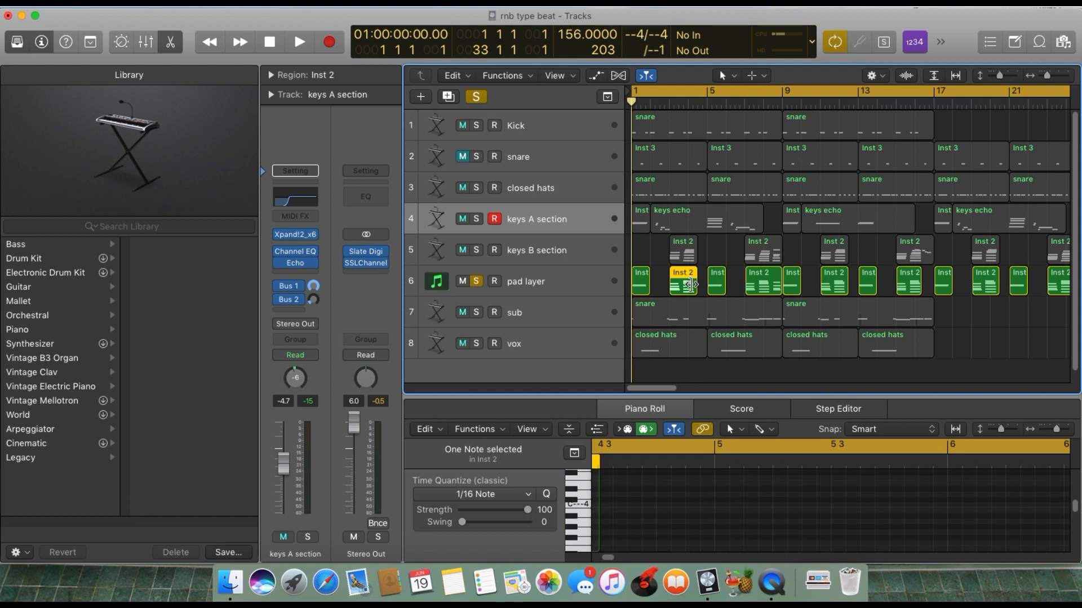
{"action": "left_click", "coordinate": [716, 288]}
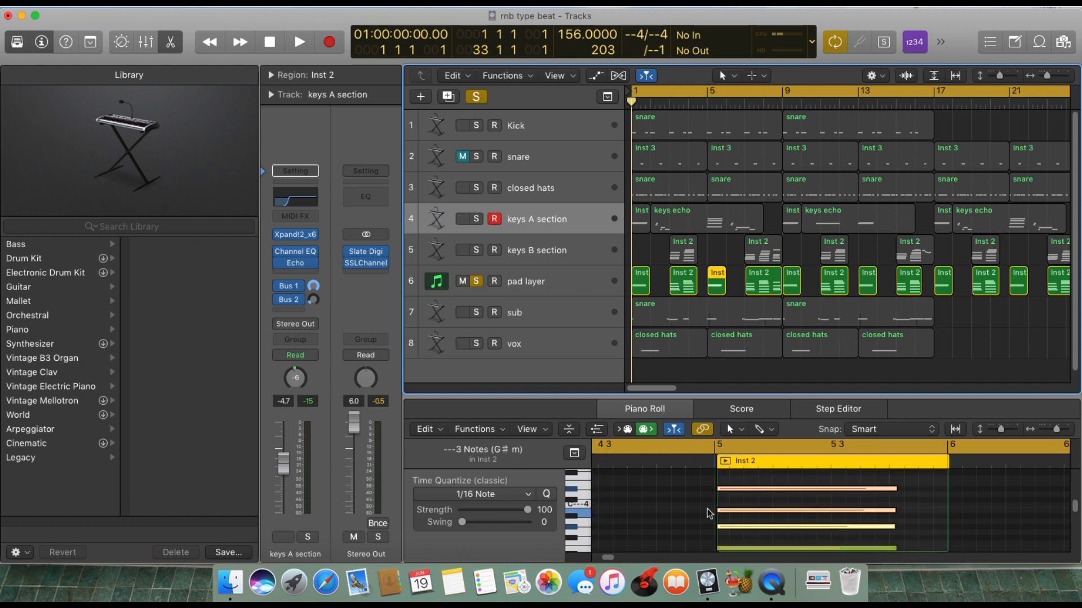
Select the pad layer track, view its Sylenth1 instrument with the PAD - Into The Night preset, and close the instrument.
{"action": "left_click", "coordinate": [527, 279]}
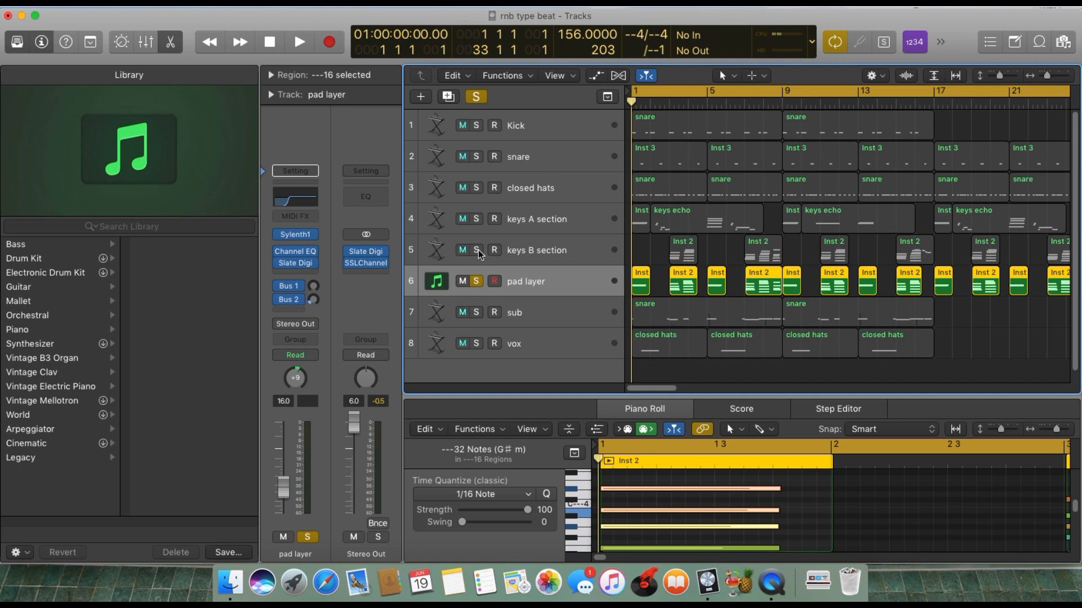
{"action": "left_click", "coordinate": [477, 250]}
{"action": "left_click", "coordinate": [476, 251]}
{"action": "left_click", "coordinate": [299, 234]}
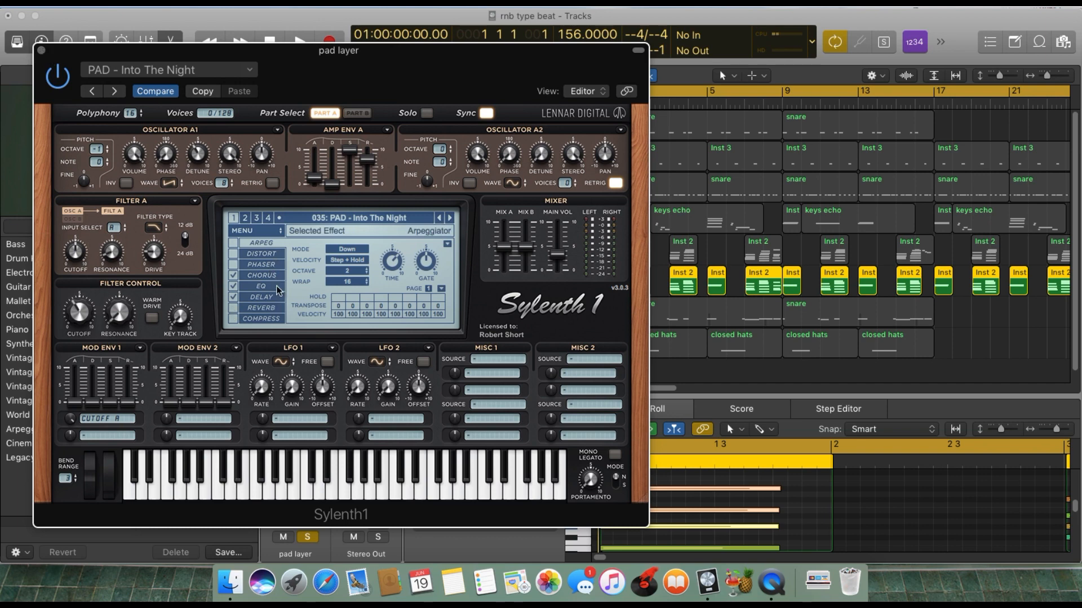
{"action": "left_click", "coordinate": [41, 51]}
{"action": "key", "text": "i"}
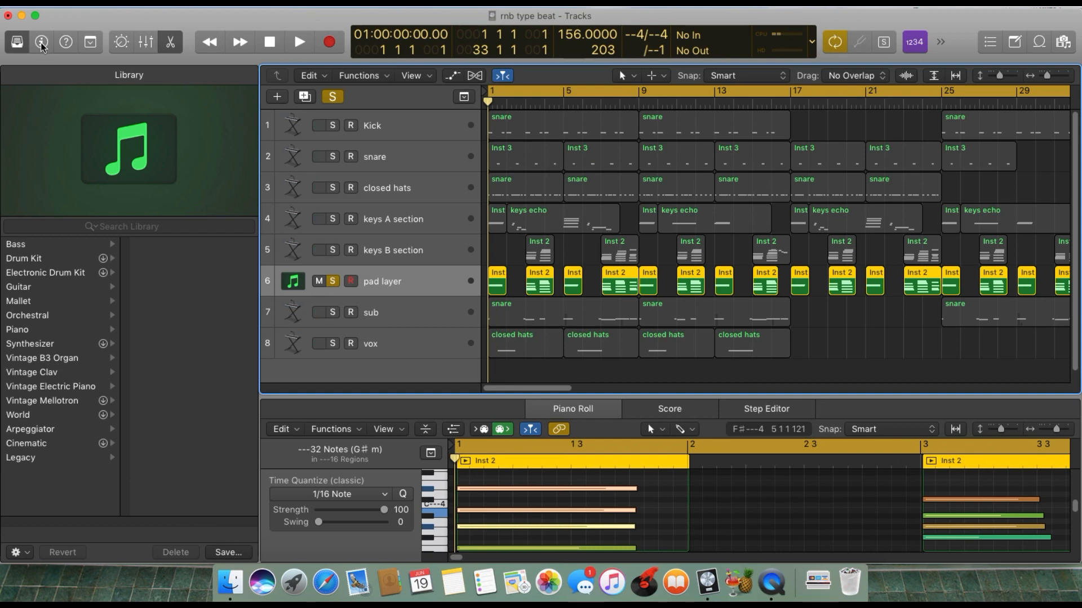
{"action": "key", "text": "i"}
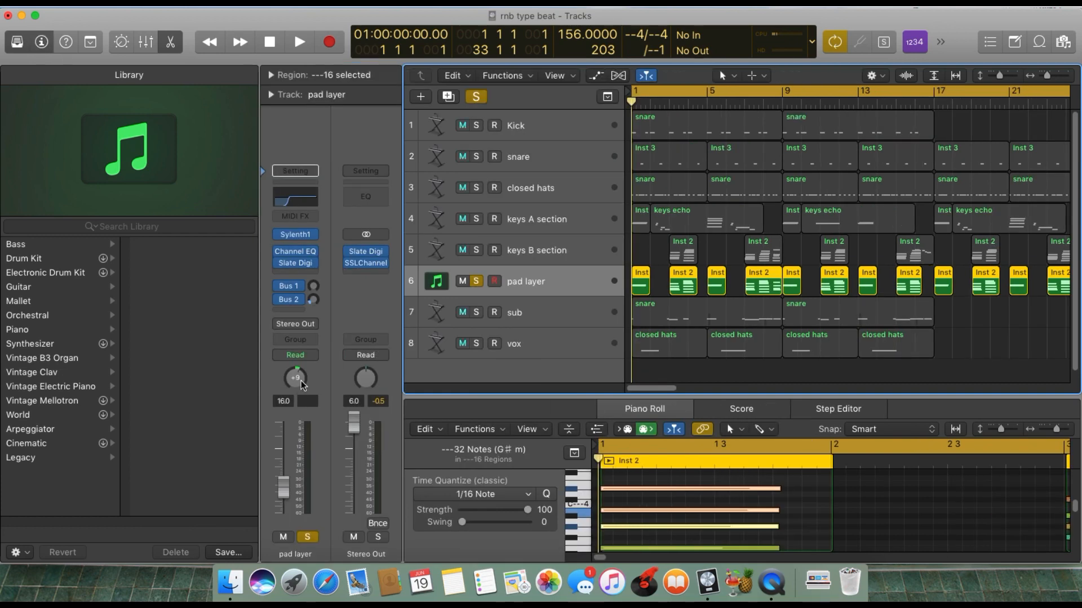
Examine the Channel EQ and Slate Digital Virtual Channel settings on the pad layer, closing each plug-in after viewing.
{"action": "left_click", "coordinate": [302, 253]}
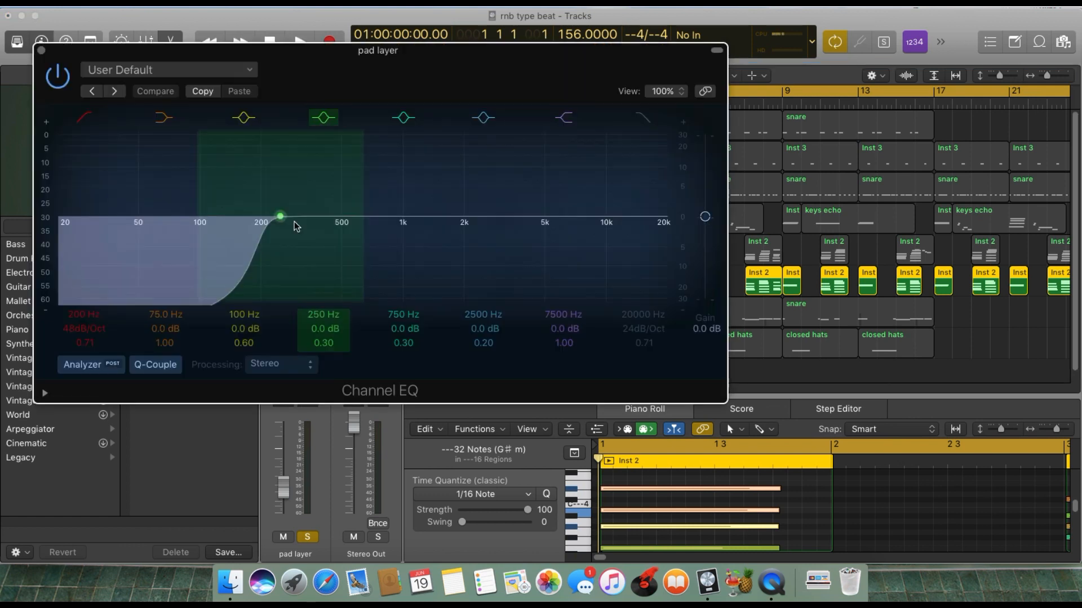
{"action": "left_click", "coordinate": [41, 51]}
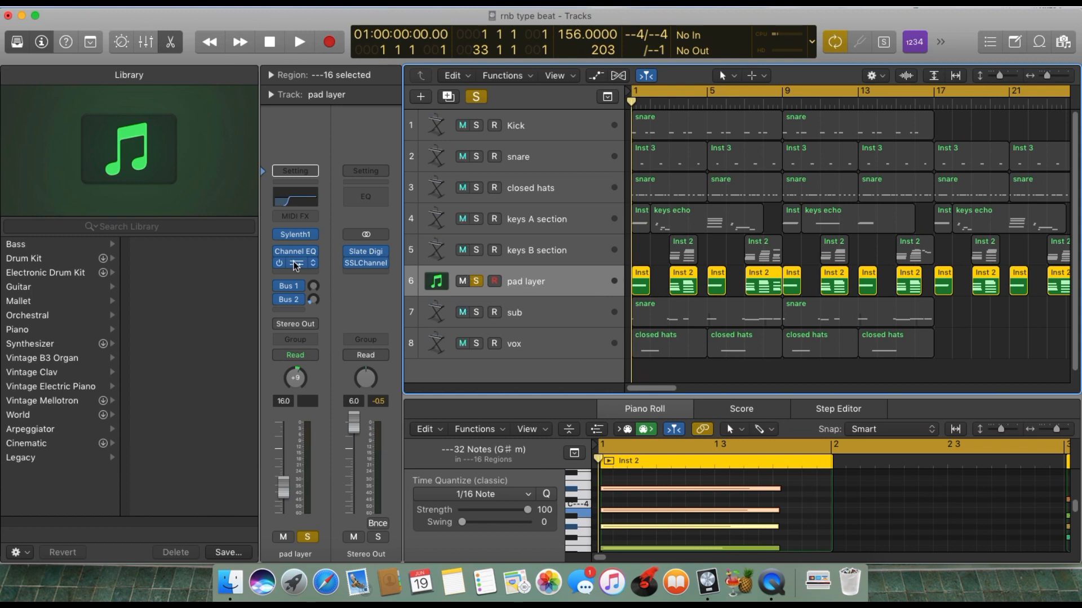
{"action": "left_click", "coordinate": [296, 266]}
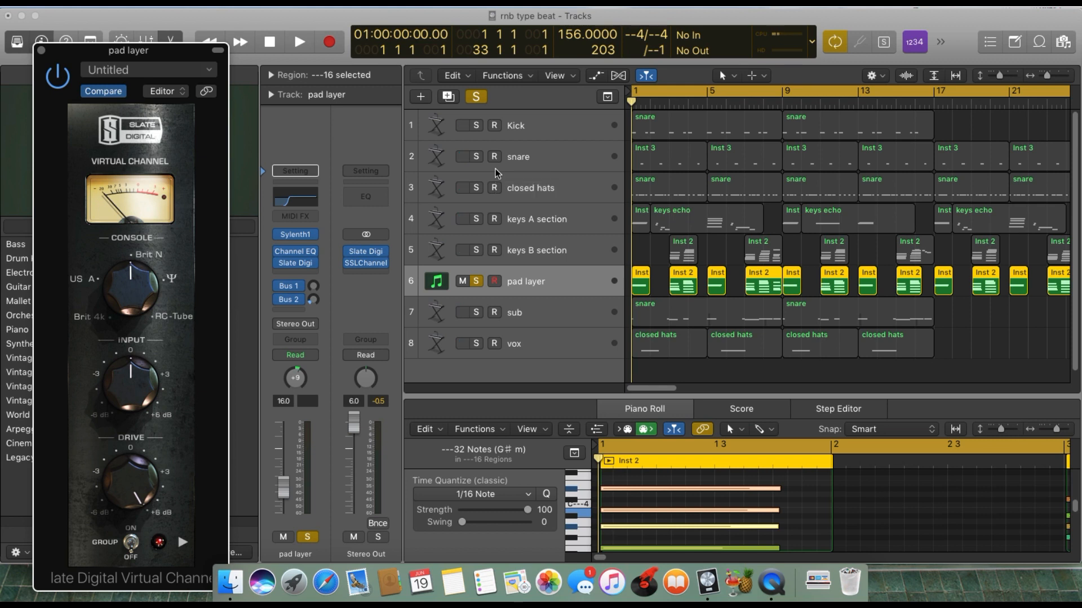
{"action": "left_click", "coordinate": [43, 51]}
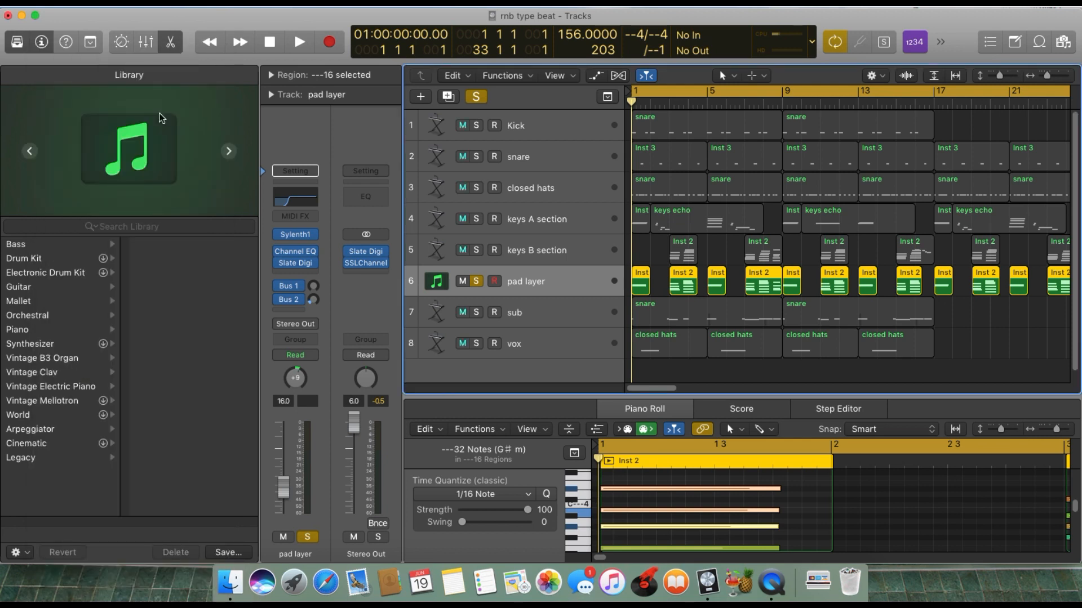
{"action": "left_click", "coordinate": [306, 265]}
{"action": "left_click", "coordinate": [248, 246]}
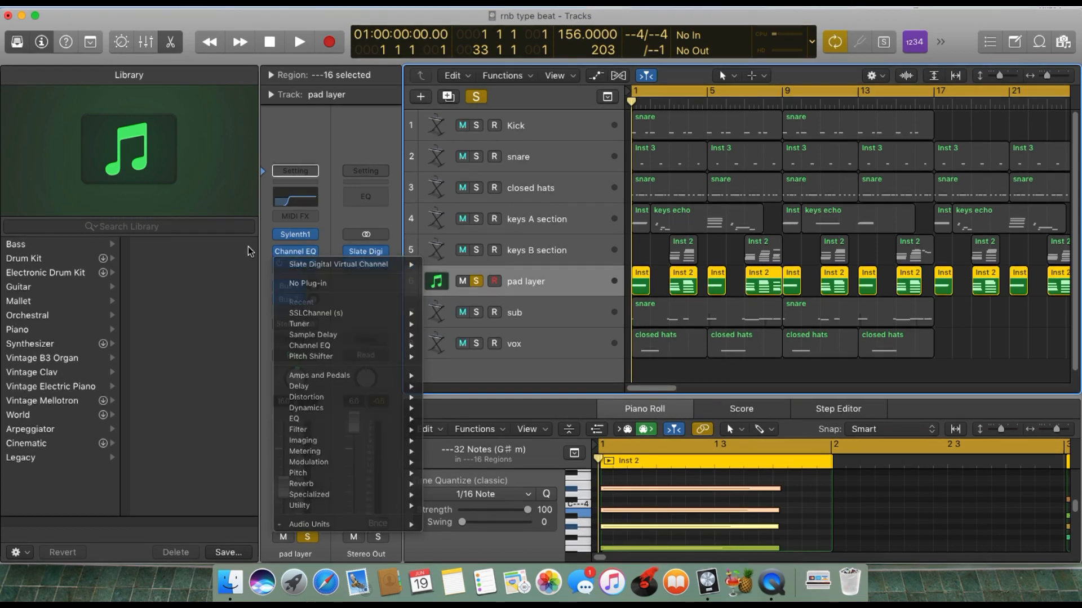
{"action": "left_click", "coordinate": [297, 266]}
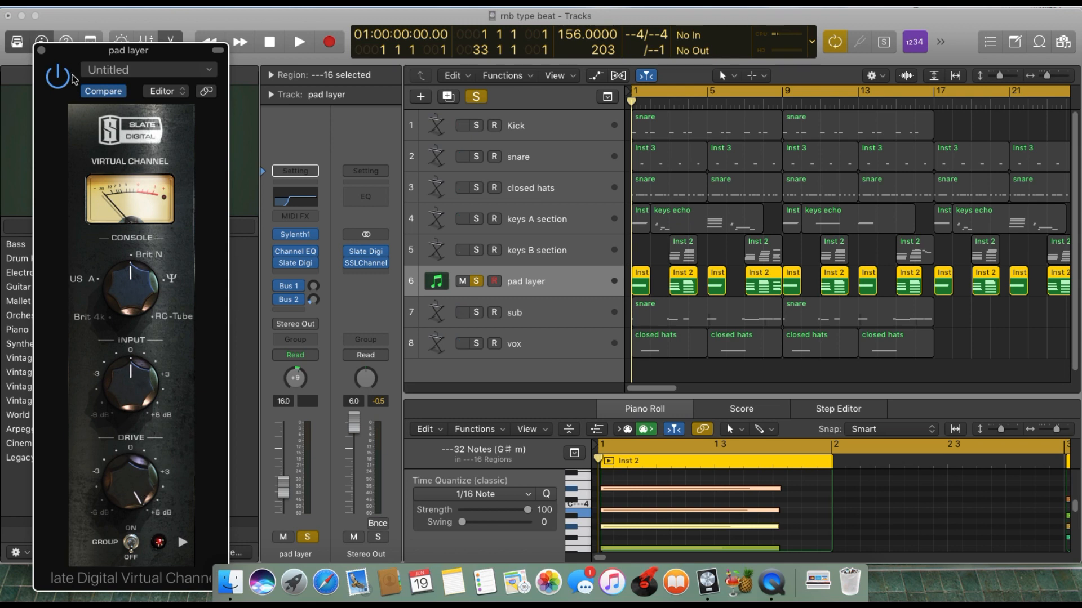
{"action": "left_click", "coordinate": [42, 51]}
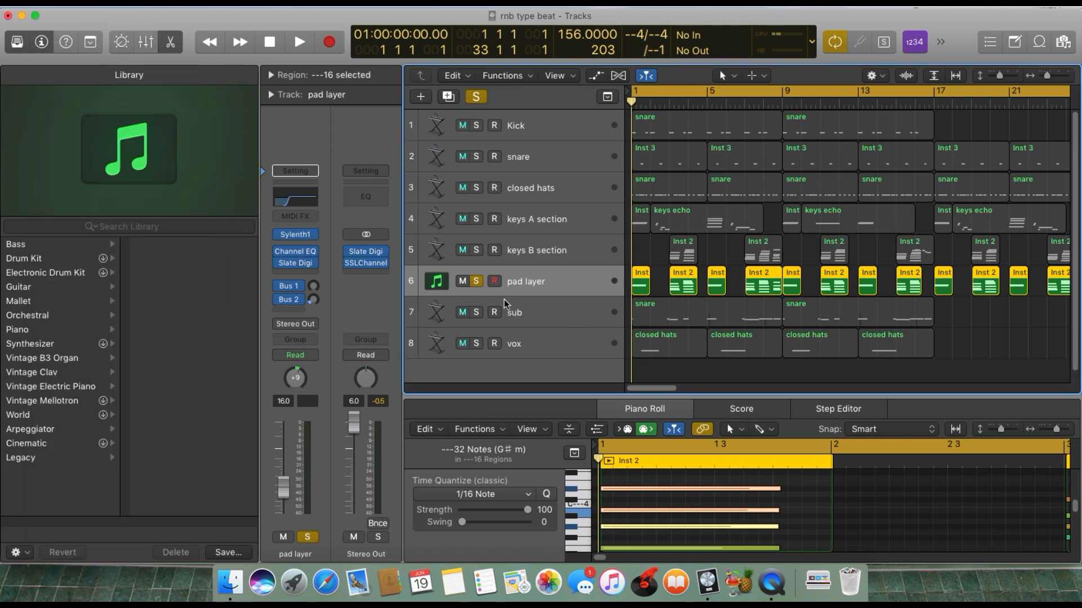
Play back the soloed pad layer, switch the solo to the sub track, and select the sub track.
{"action": "key", "text": "space"}
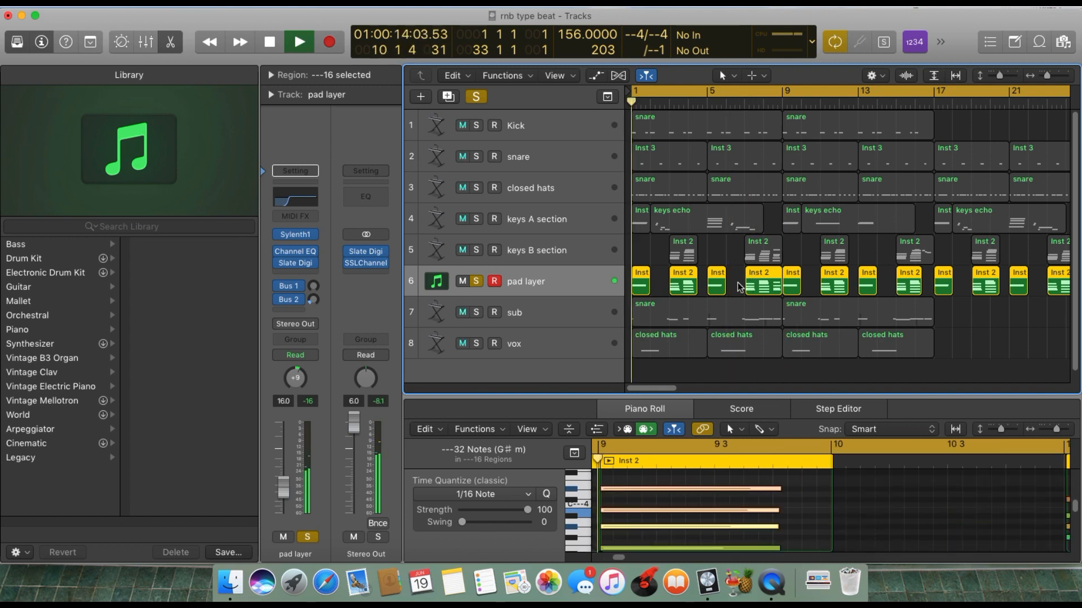
{"action": "key", "text": "space"}
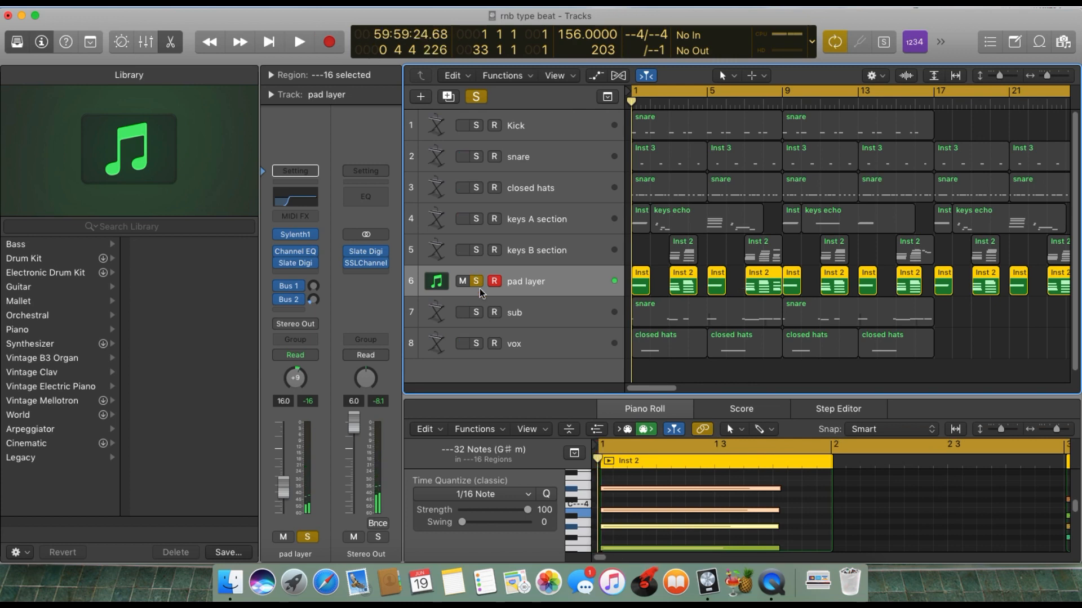
{"action": "left_click", "coordinate": [476, 281]}
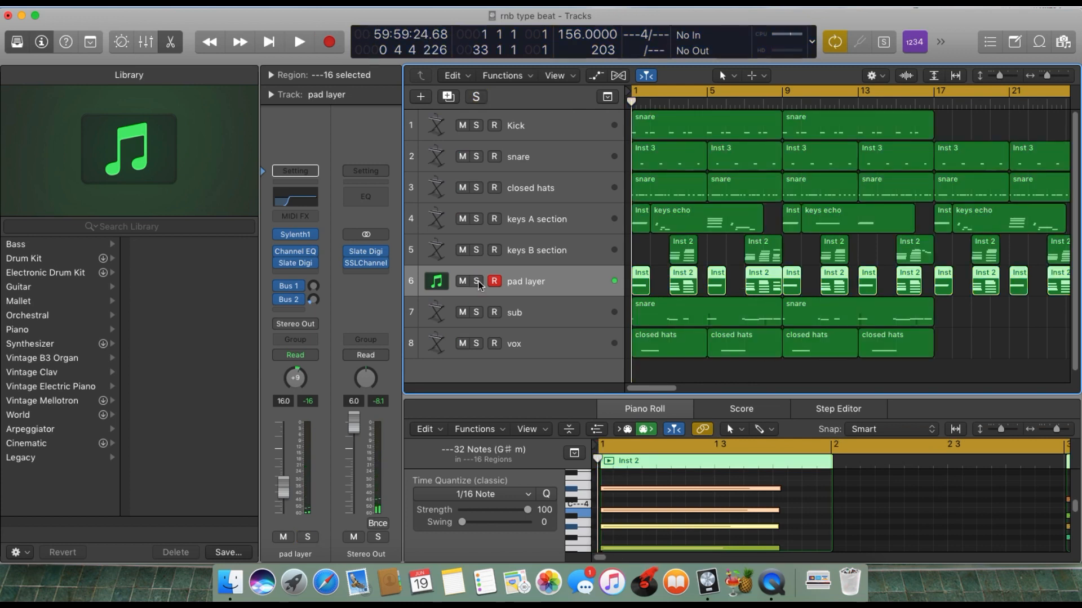
{"action": "left_click", "coordinate": [476, 312]}
{"action": "left_click", "coordinate": [538, 323]}
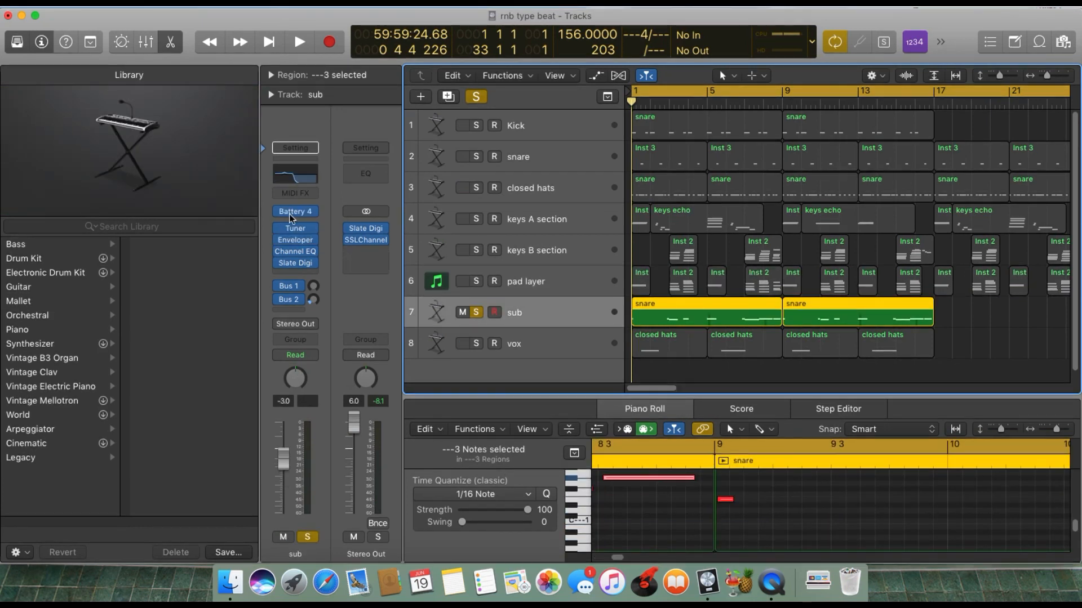
Open the sub track's Battery 4 instrument, audition the Bass 3 C cell, and reposition the window so it fits on screen.
{"action": "mouse_move", "coordinate": [295, 209]}
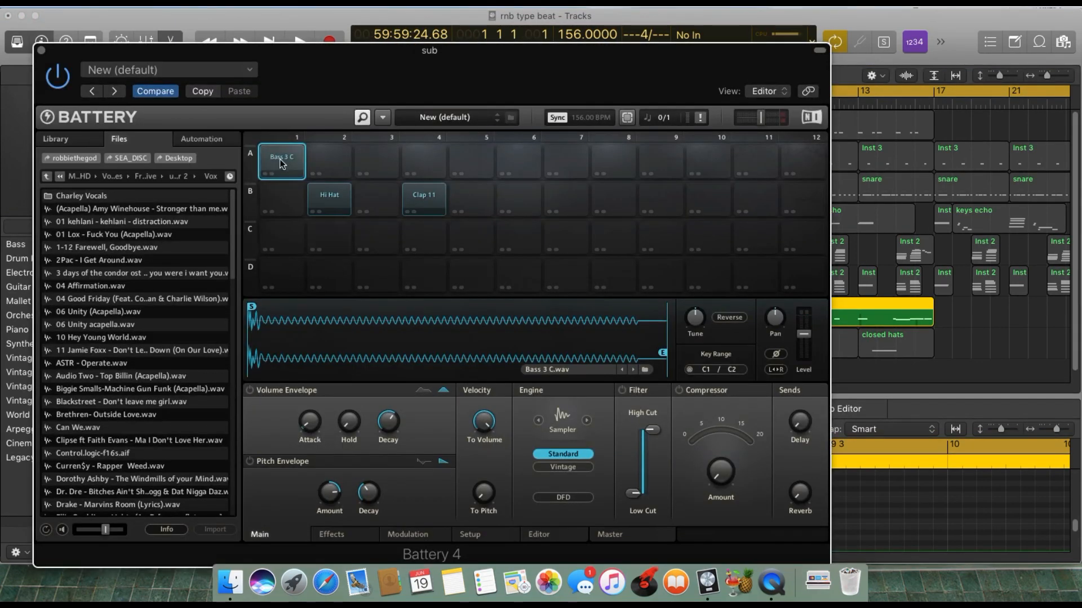
{"action": "left_click", "coordinate": [279, 159]}
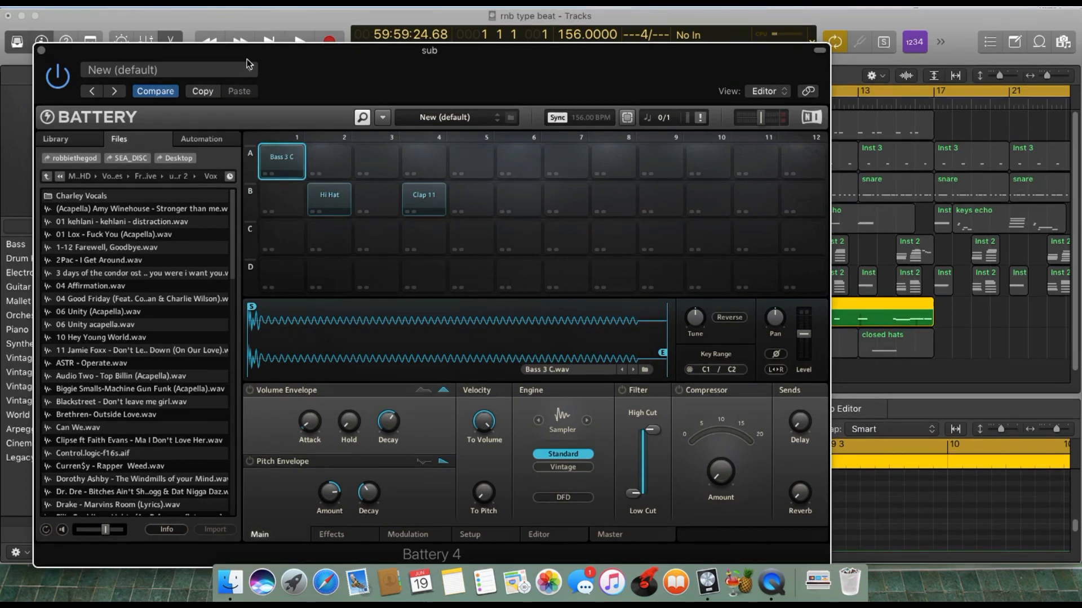
{"action": "left_click_drag", "start_coordinate": [249, 51], "coordinate": [529, 103]}
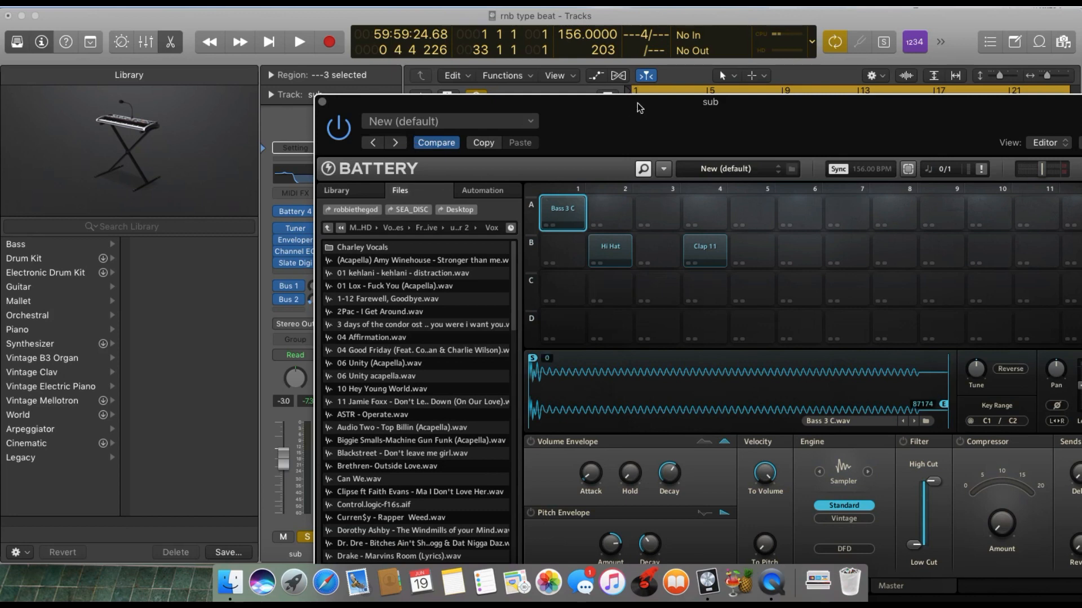
{"action": "left_click_drag", "start_coordinate": [637, 104], "coordinate": [595, 49]}
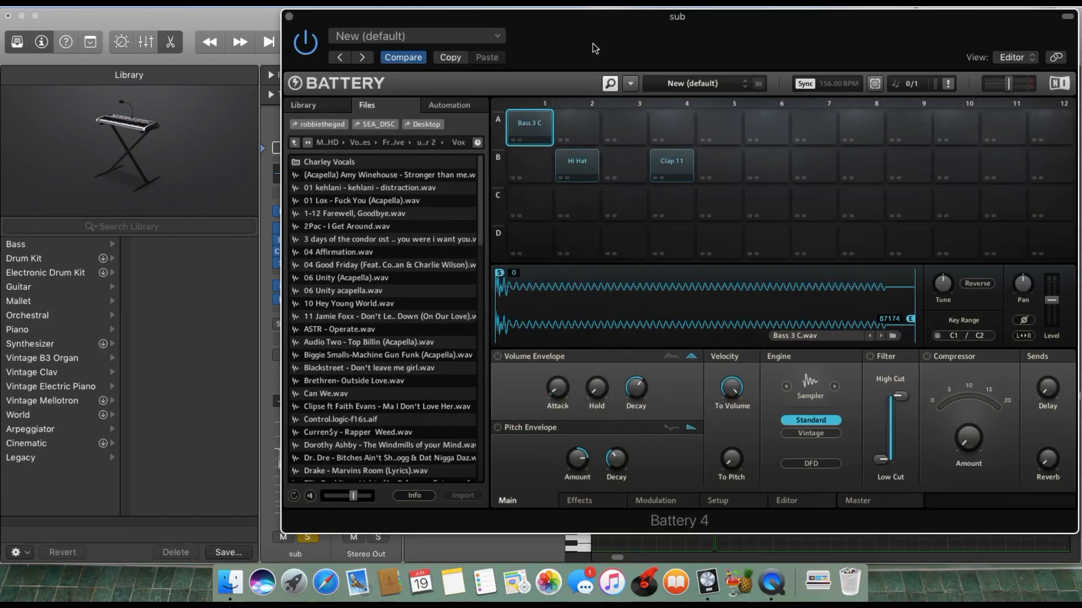
Examine the Bass 3 C cell's Setup options, including key tracking, voices and key range, return to its Main settings, and close Battery 4.
{"action": "left_click", "coordinate": [735, 502]}
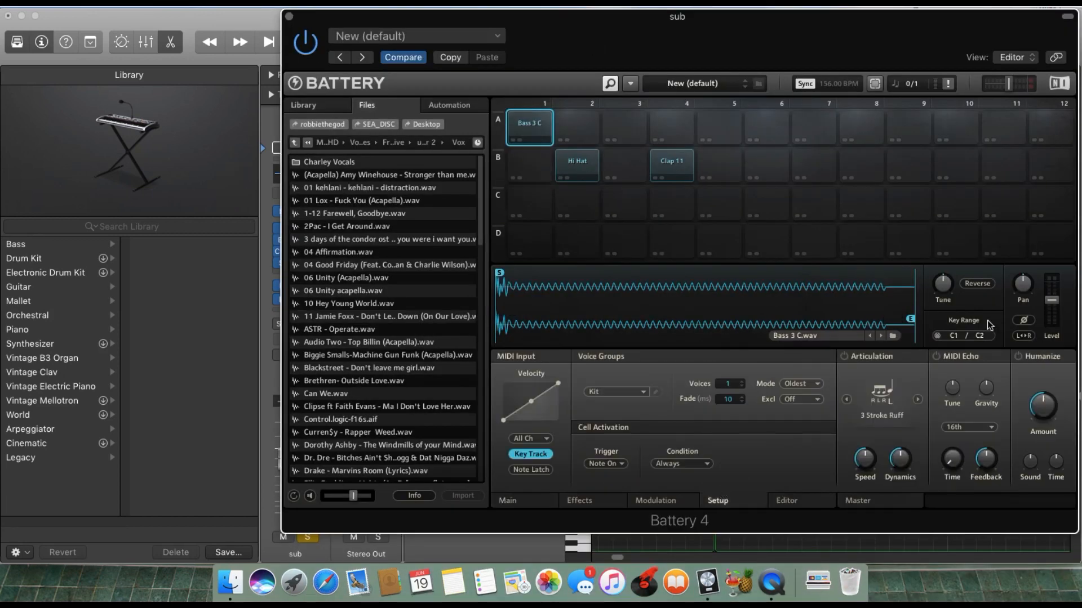
{"action": "left_click", "coordinate": [540, 124]}
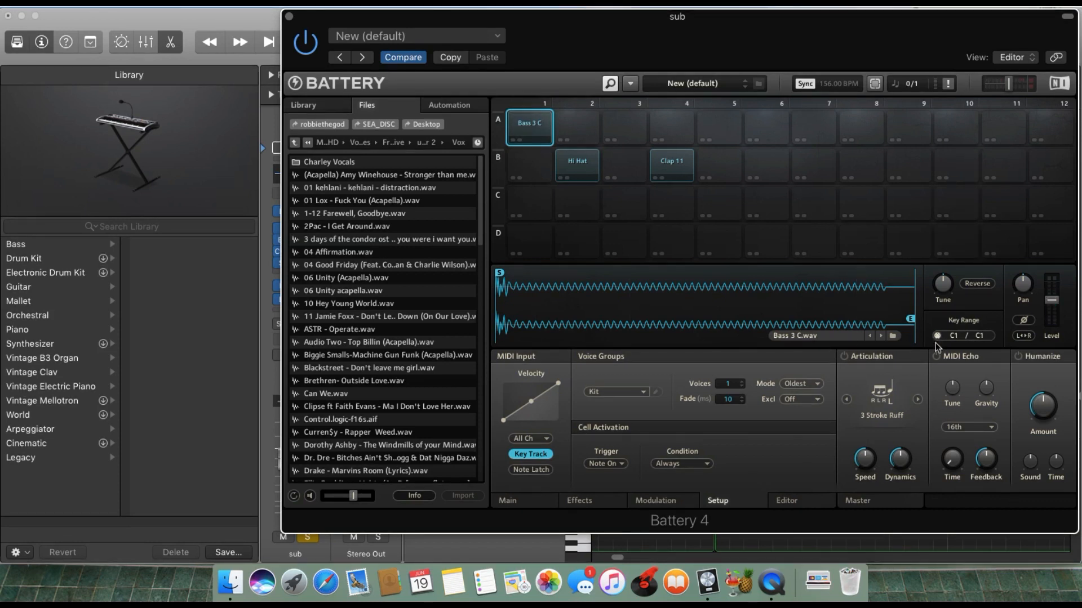
{"action": "mouse_move", "coordinate": [940, 290]}
{"action": "left_click_drag", "start_coordinate": [727, 384], "coordinate": [736, 359]}
{"action": "left_click_drag", "start_coordinate": [723, 289], "coordinate": [731, 554]}
{"action": "left_click", "coordinate": [535, 502]}
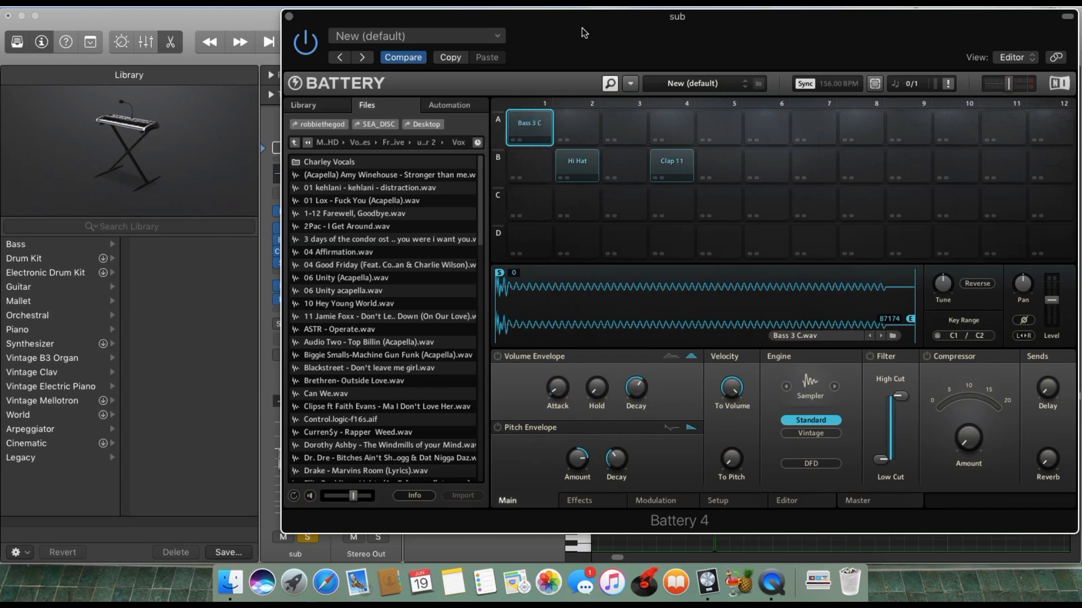
{"action": "left_click_drag", "start_coordinate": [583, 30], "coordinate": [584, 132]}
{"action": "left_click_drag", "start_coordinate": [630, 169], "coordinate": [688, 21]}
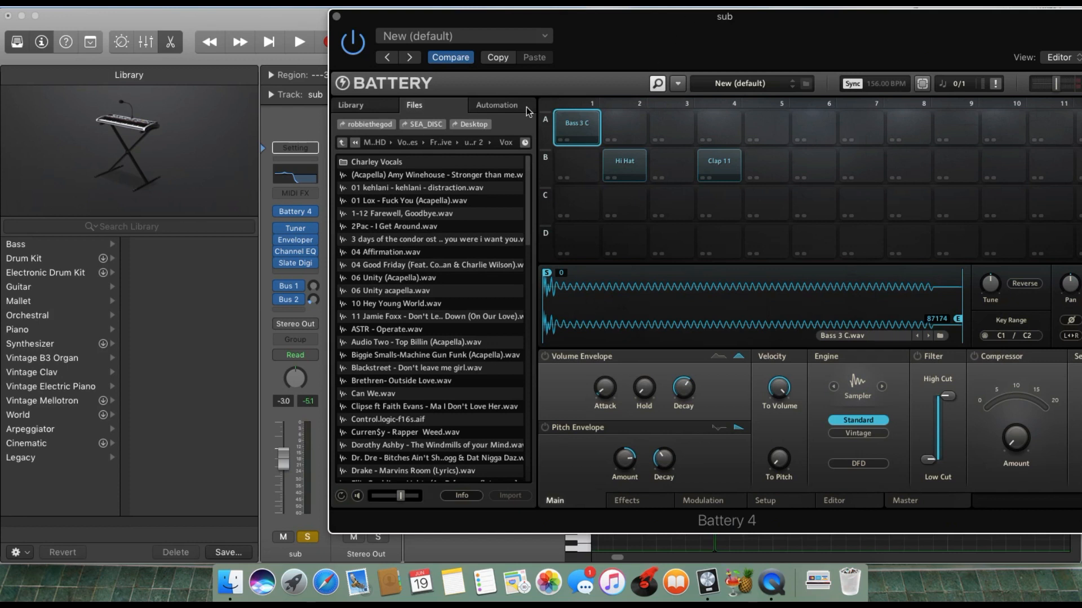
{"action": "left_click", "coordinate": [337, 16]}
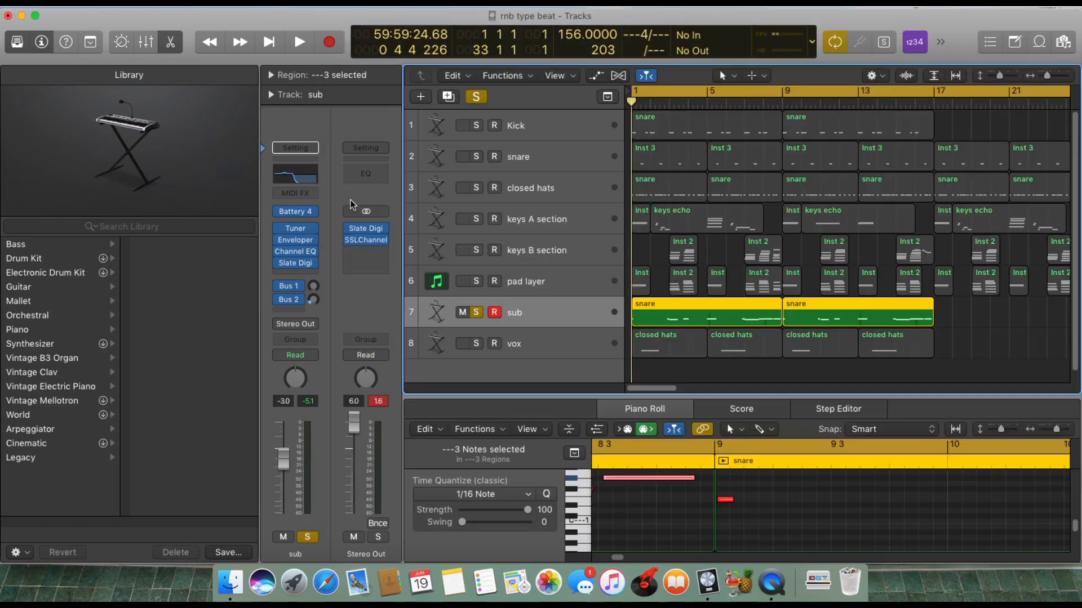
View the Tuner plug-in on the sub track, move it clear of the channel strip, and close it.
{"action": "left_click", "coordinate": [295, 229]}
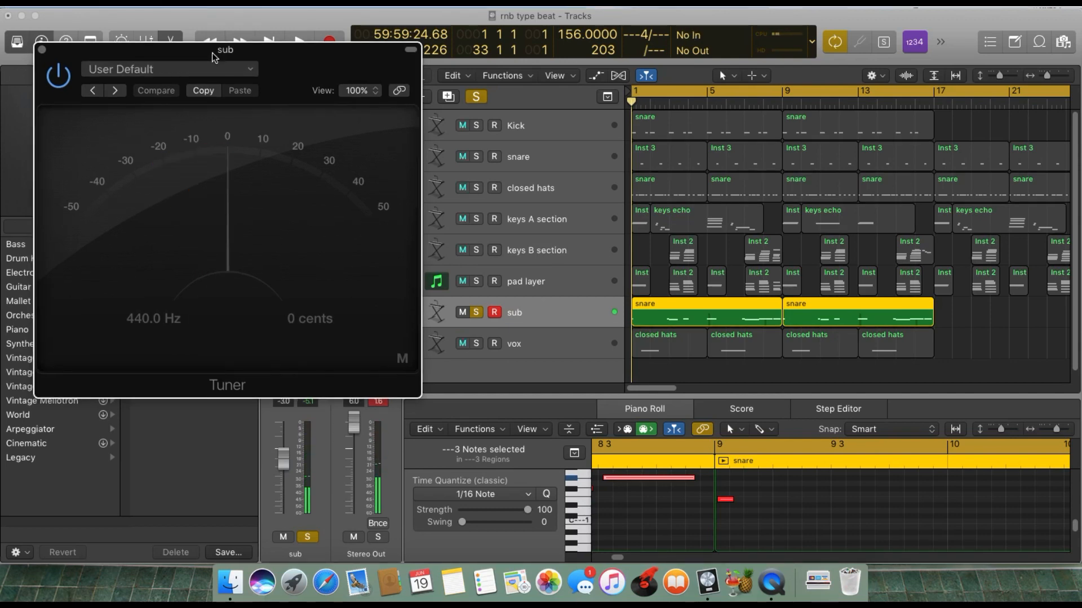
{"action": "left_click_drag", "start_coordinate": [218, 59], "coordinate": [613, 155]}
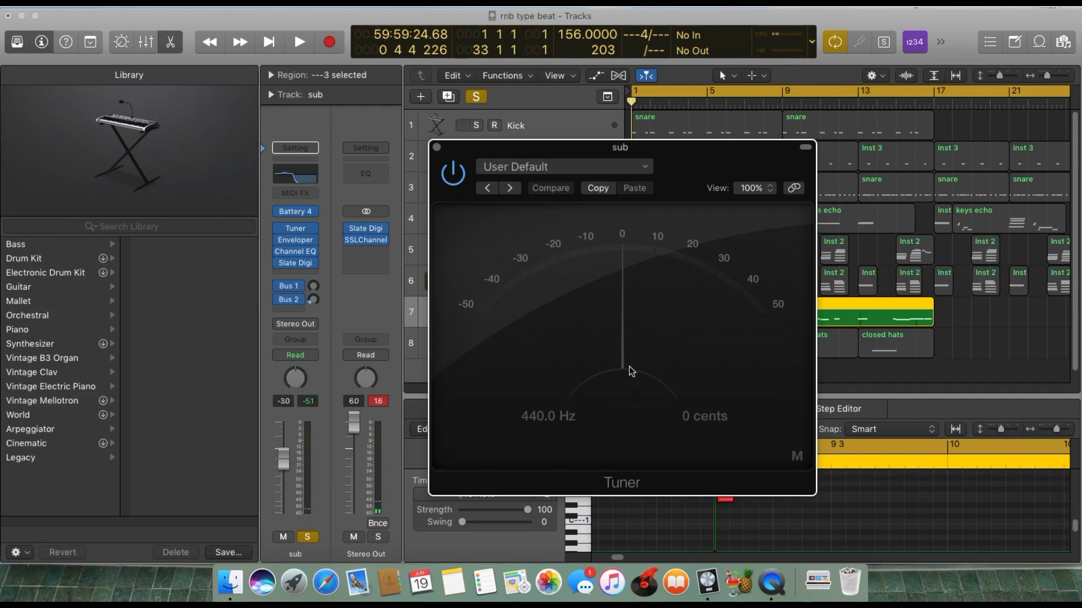
{"action": "left_click", "coordinate": [437, 147]}
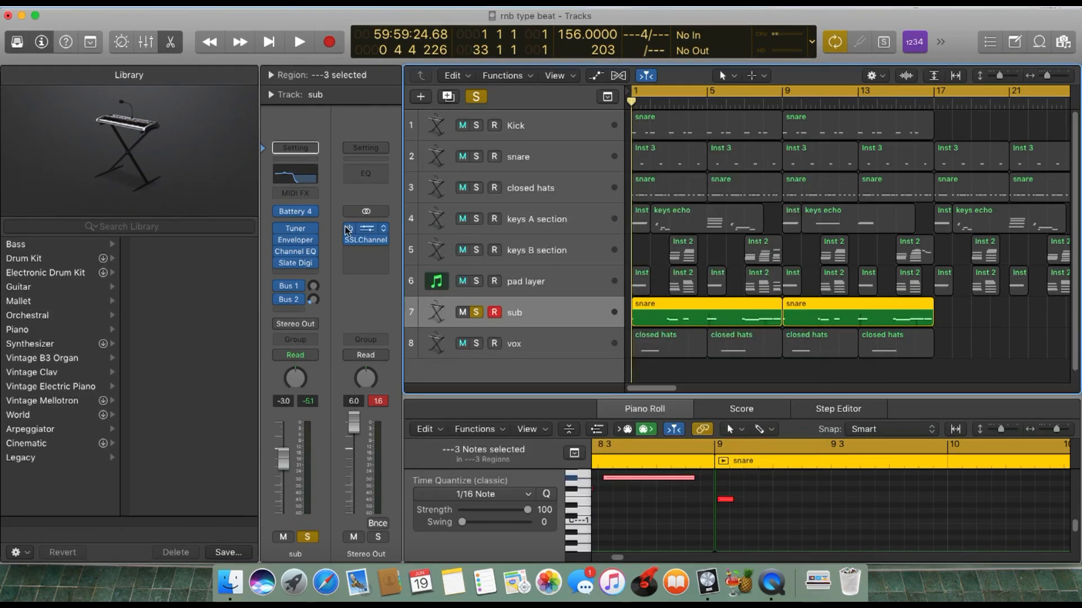
Open the Enveloper on the sub track, set its attack time to 200 ms, and close it.
{"action": "left_click", "coordinate": [296, 239]}
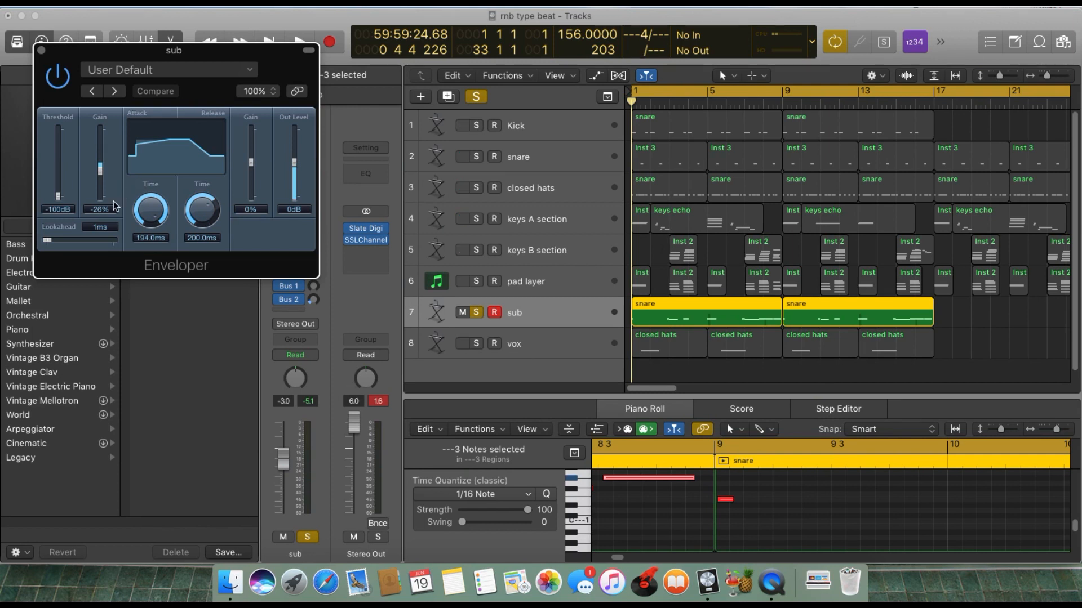
{"action": "left_click_drag", "start_coordinate": [150, 237], "coordinate": [185, 146]}
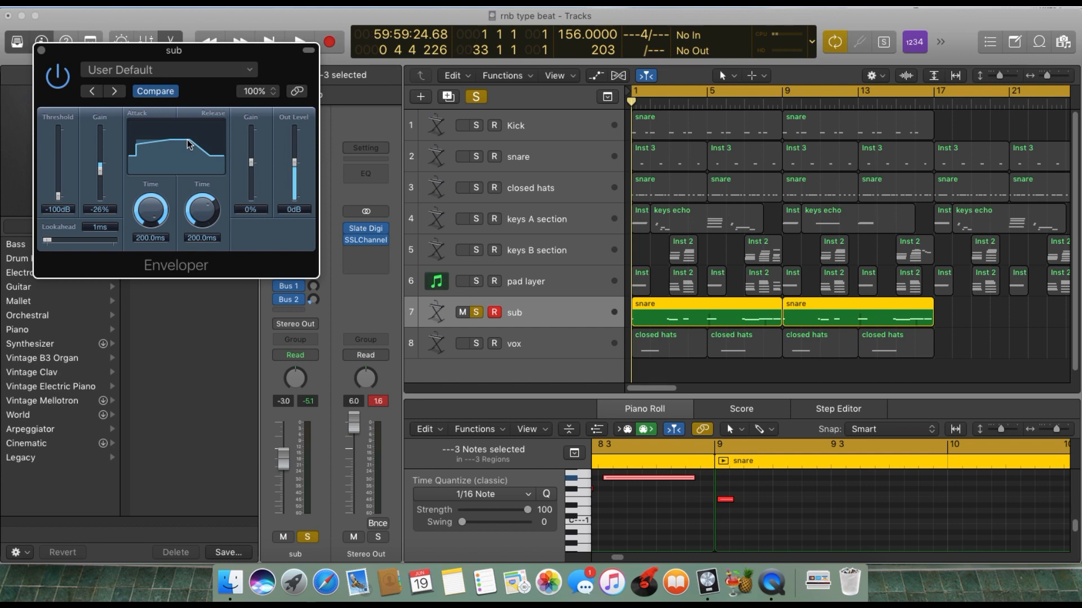
{"action": "left_click", "coordinate": [41, 50]}
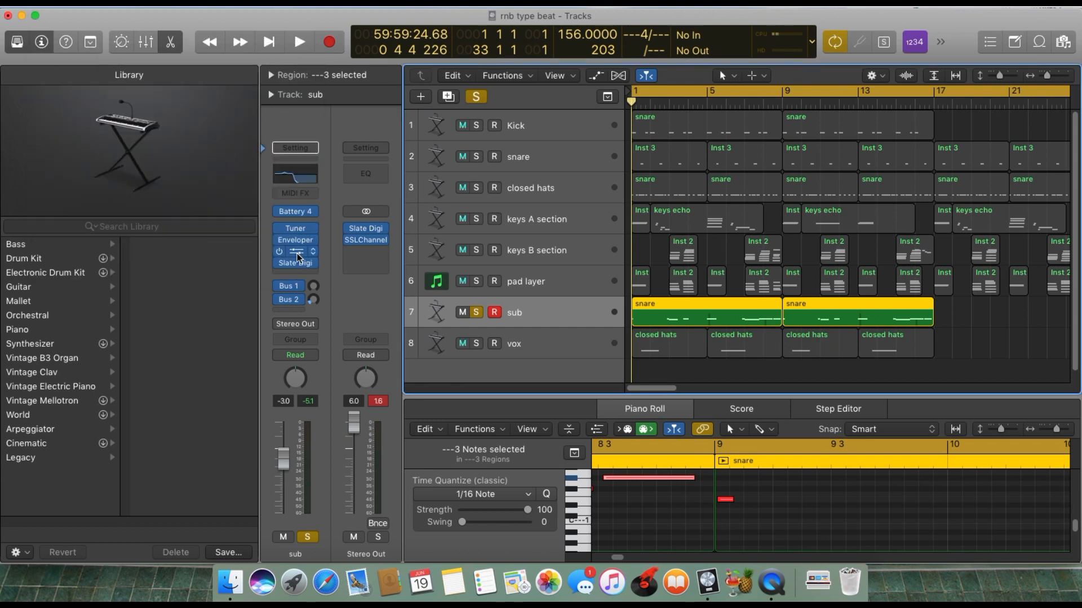
View the sub track's Channel EQ and Slate Digital Virtual MixBuss settings, closing each plug-in after inspecting it.
{"action": "left_click", "coordinate": [295, 174]}
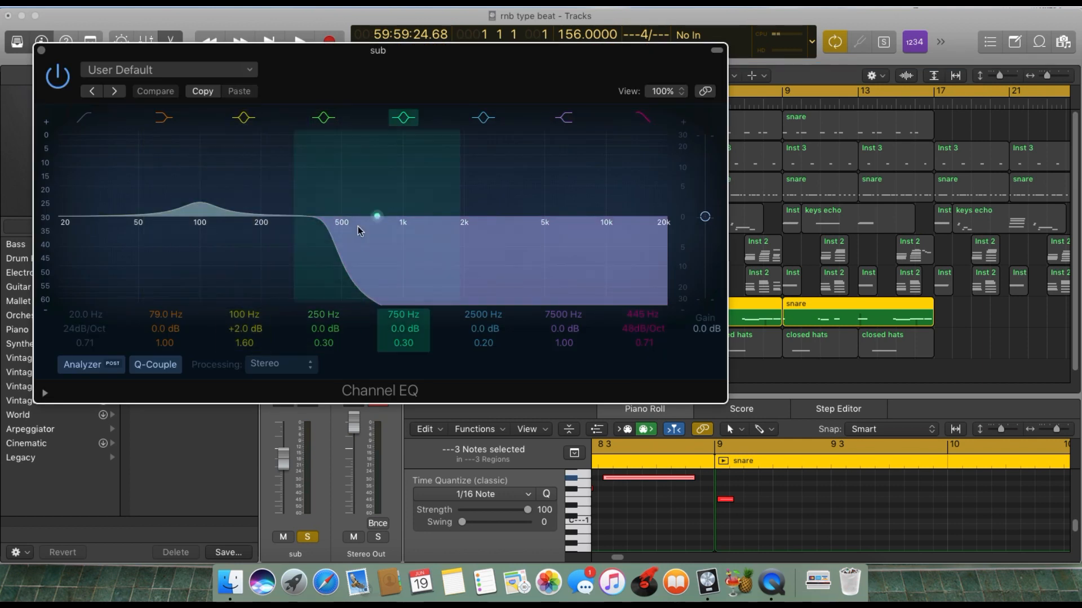
{"action": "left_click", "coordinate": [42, 51]}
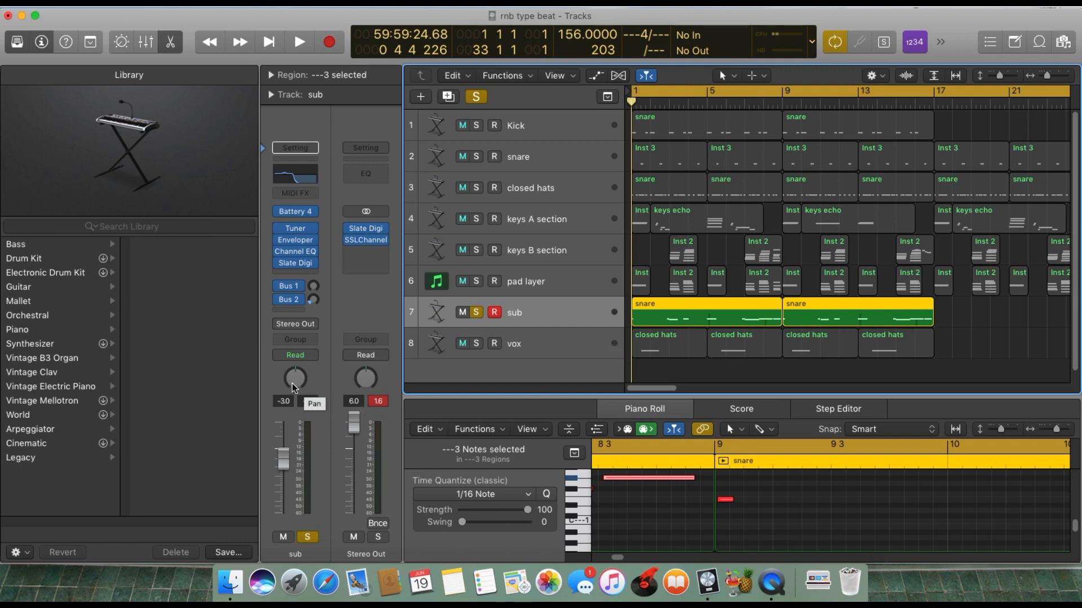
{"action": "mouse_move", "coordinate": [308, 264]}
{"action": "left_click", "coordinate": [297, 263]}
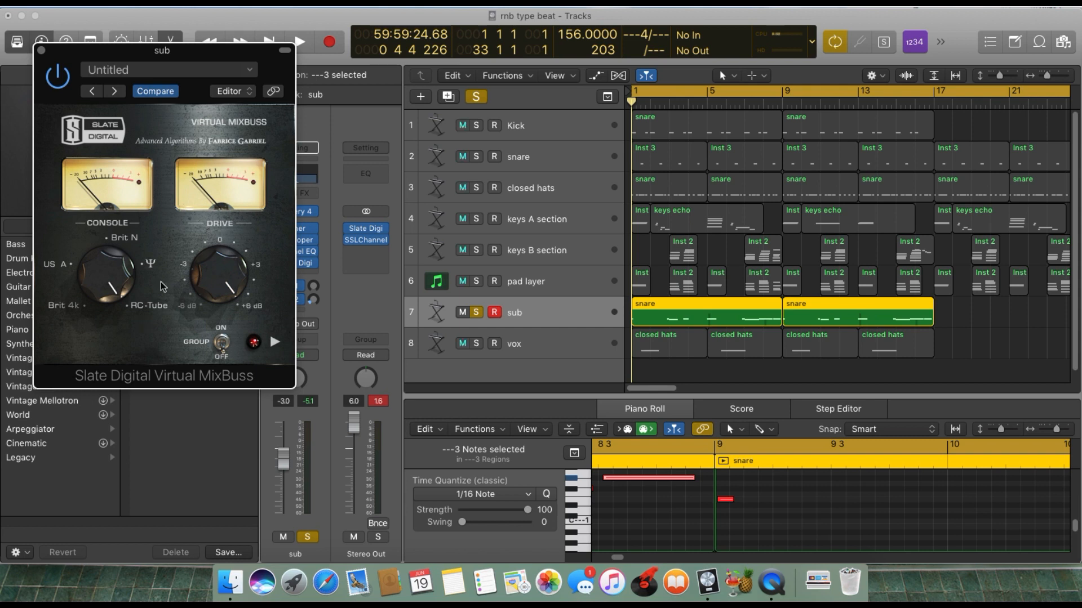
{"action": "left_click_drag", "start_coordinate": [216, 251], "coordinate": [275, 137]}
{"action": "left_click", "coordinate": [42, 51]}
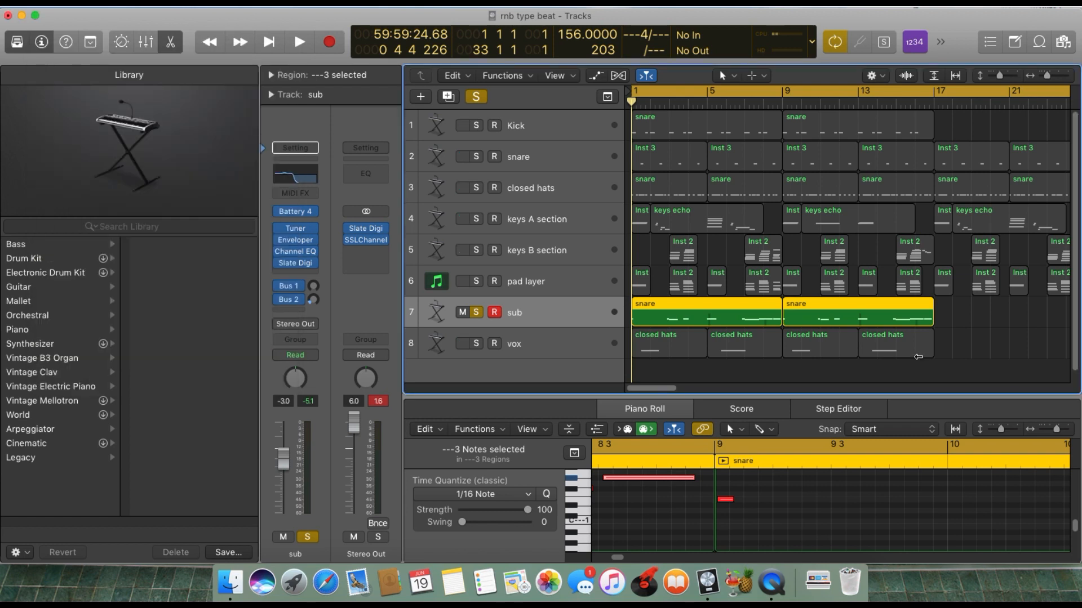
Solo keys A section and keys B section alongside the sub and play them together from the start, with the sub pattern's notes in view.
{"action": "key", "text": "Return"}
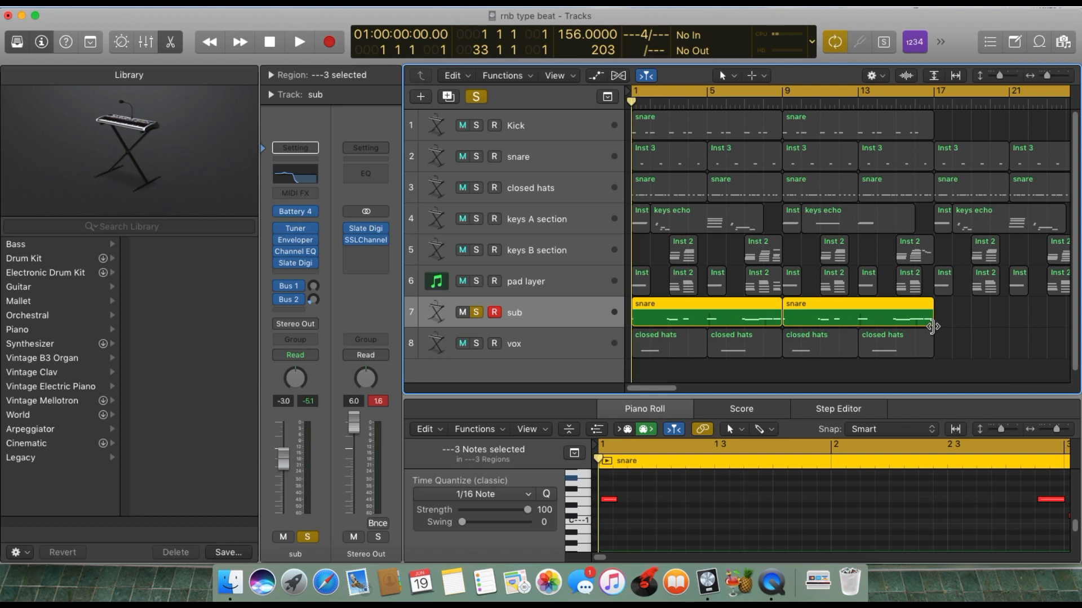
{"action": "left_click_drag", "start_coordinate": [1057, 429], "coordinate": [1037, 440]}
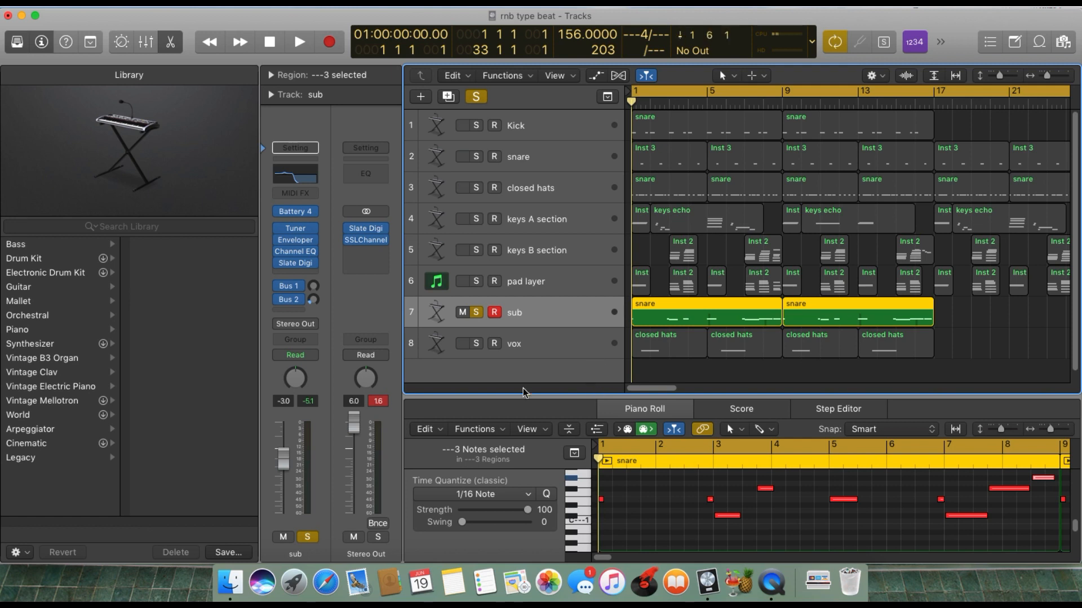
{"action": "left_click", "coordinate": [477, 219]}
{"action": "left_click", "coordinate": [477, 250]}
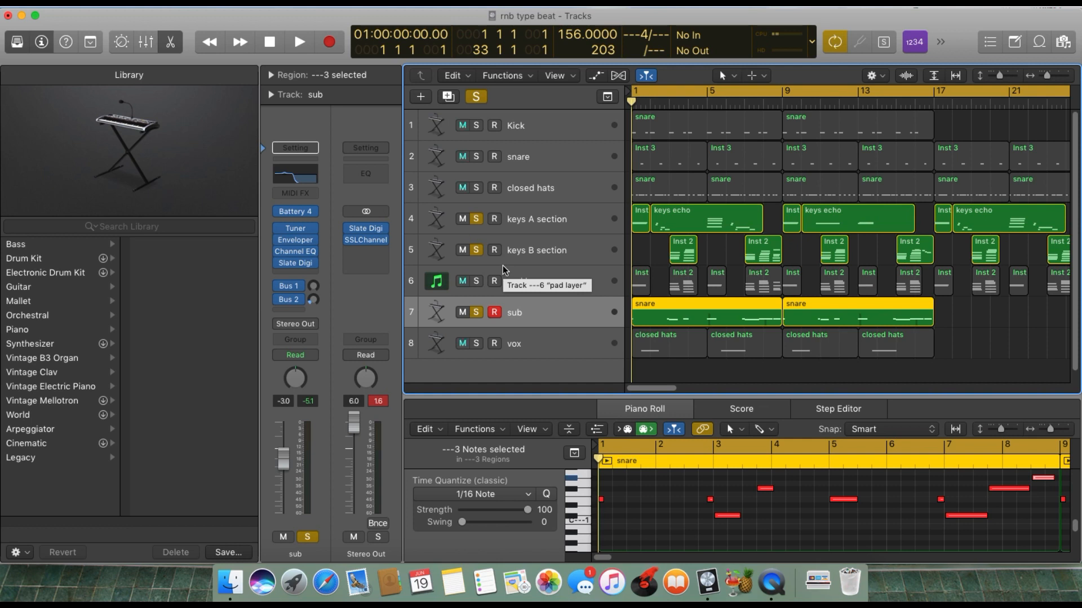
{"action": "key", "text": "space"}
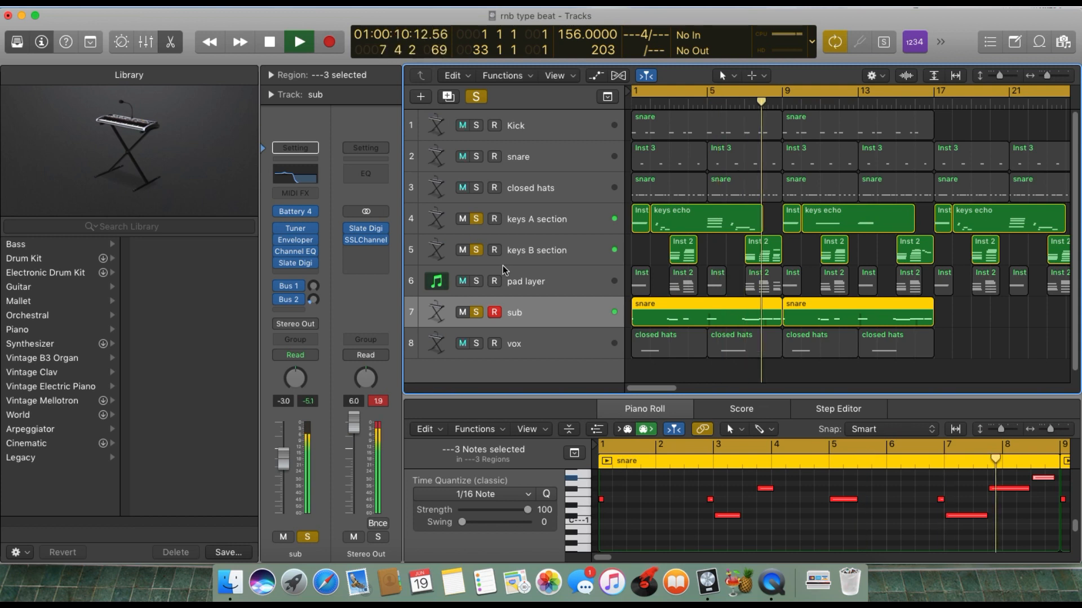
{"action": "key", "text": "space"}
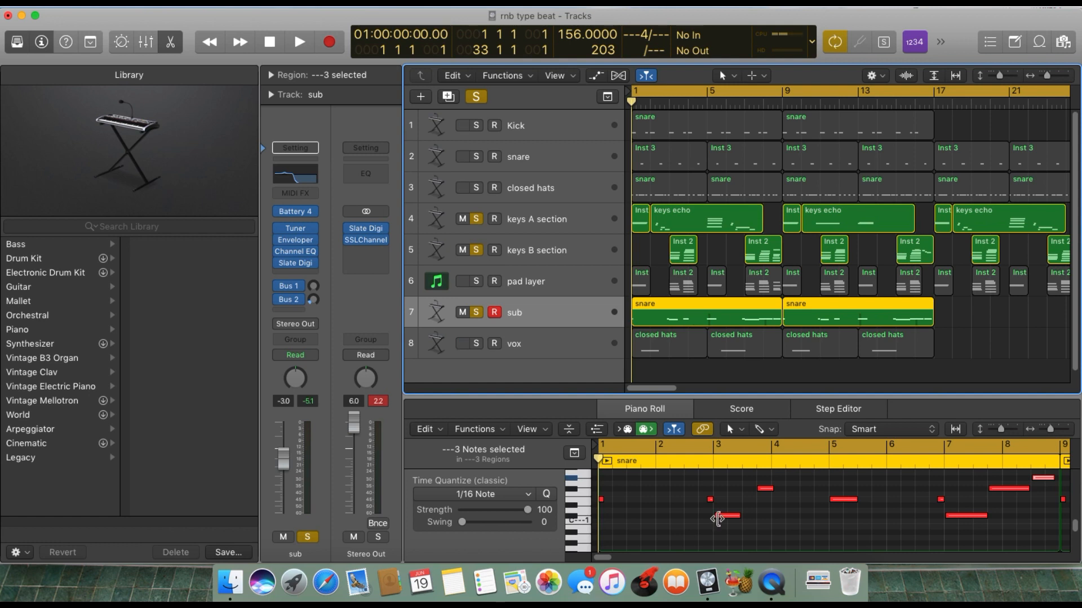
Audition the short sub note just before bar 3 in the Piano Roll.
{"action": "left_click", "coordinate": [711, 501]}
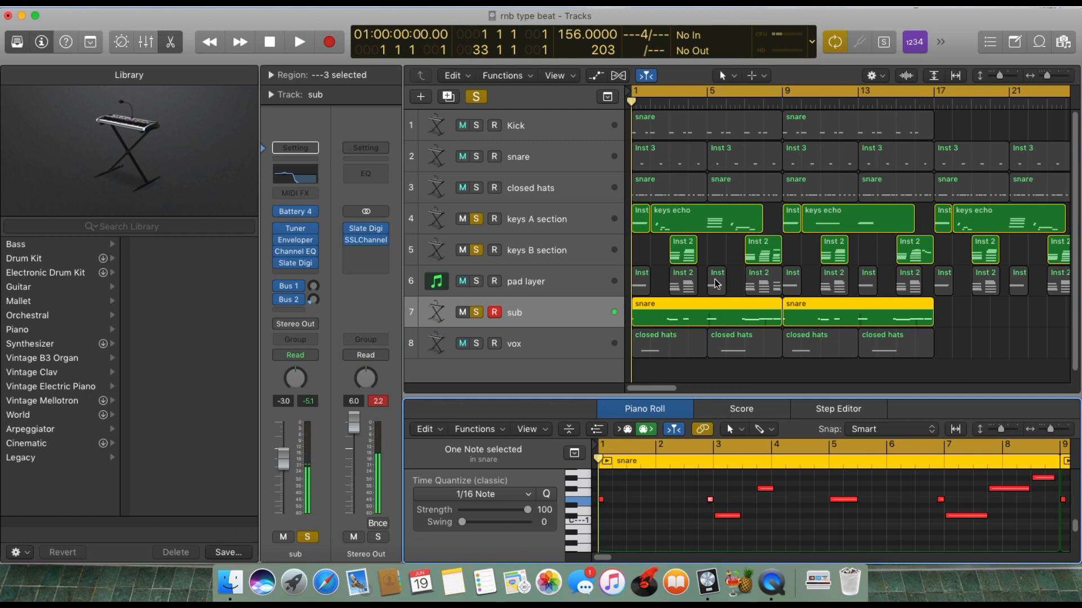
{"action": "scroll", "coordinate": [724, 553], "scroll_direction": "up", "scroll_amount": 1}
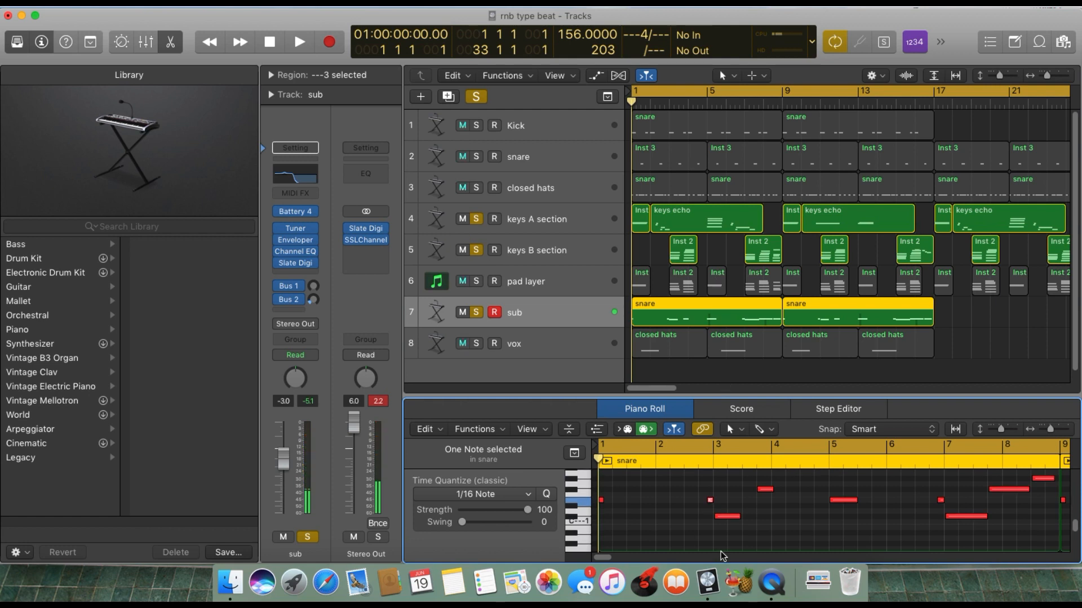
{"action": "scroll", "coordinate": [718, 541], "scroll_direction": "up", "scroll_amount": 3}
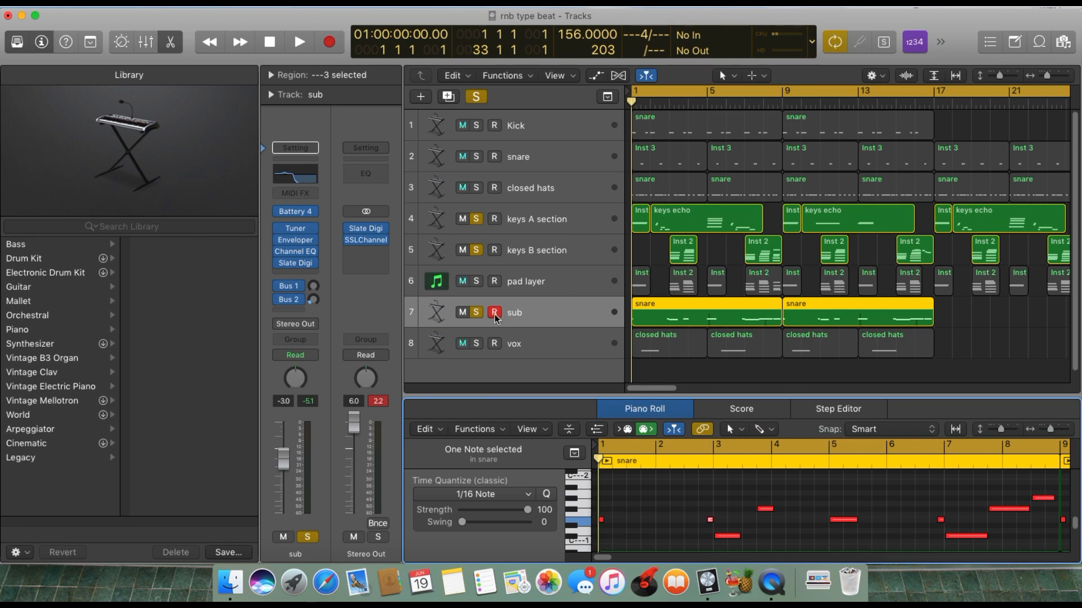
Turn off solo on keys A section, keys B section and sub, and solo and select the vox track.
{"action": "left_click", "coordinate": [464, 219]}
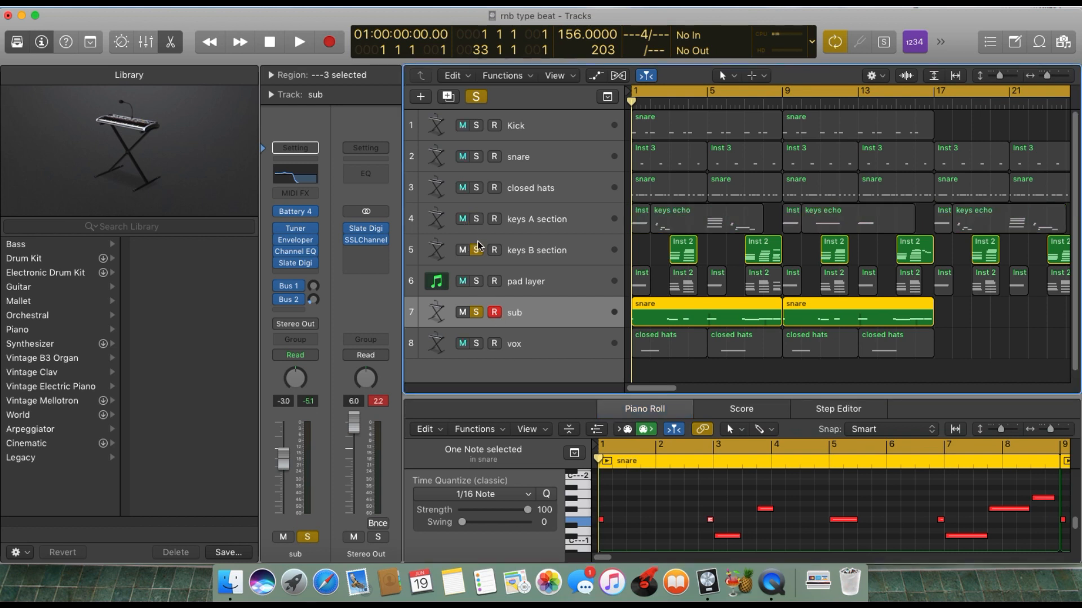
{"action": "left_click", "coordinate": [477, 247]}
{"action": "left_click", "coordinate": [476, 312]}
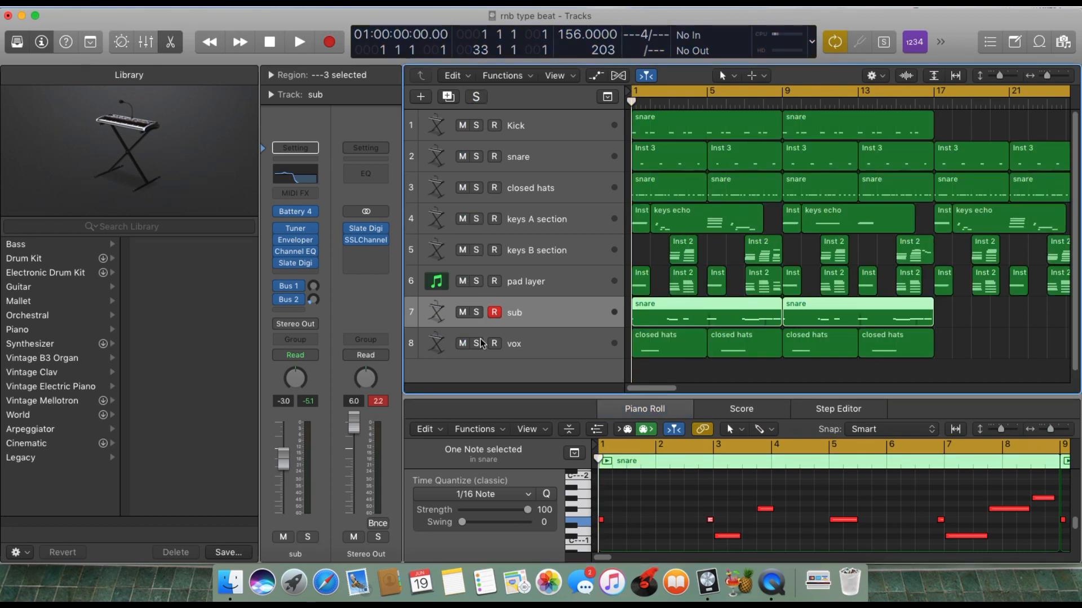
{"action": "left_click", "coordinate": [476, 343]}
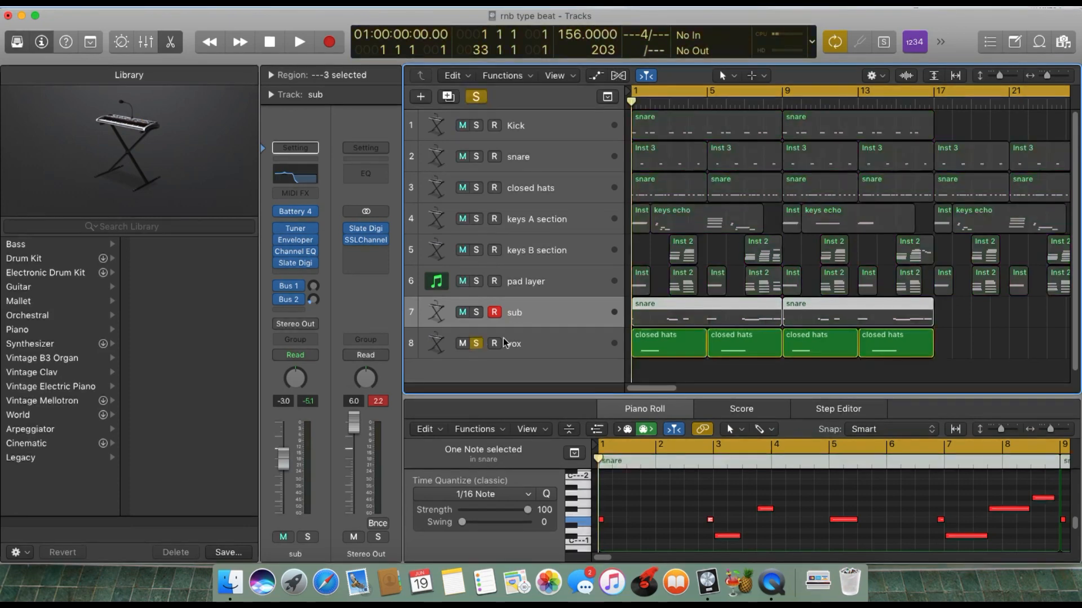
{"action": "left_click", "coordinate": [534, 342]}
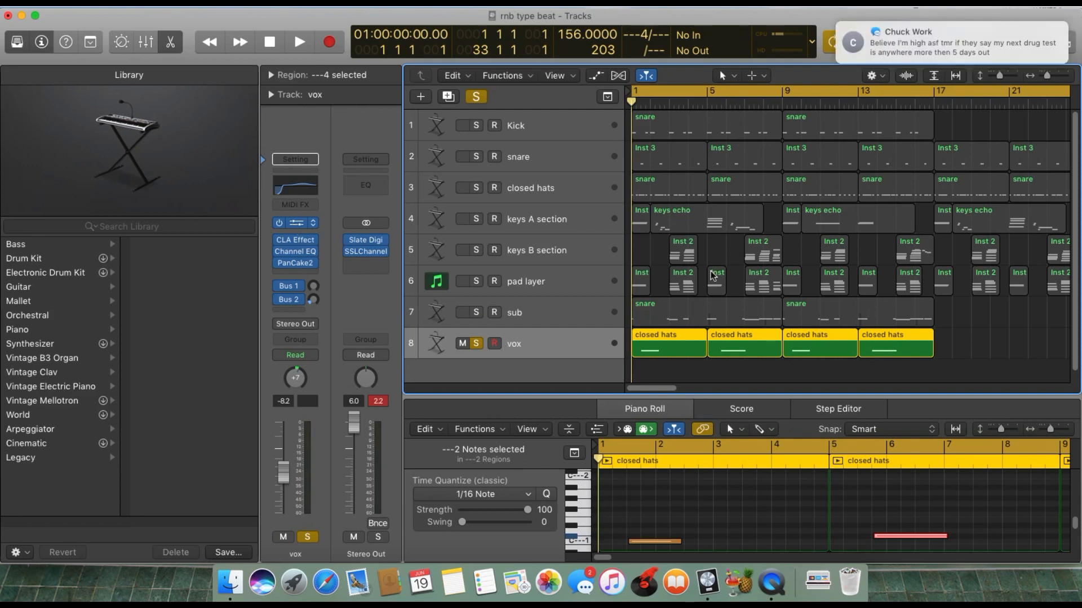
Open the vox track's Battery 4 instrument, audition its One in a Million vocal cells, and reposition the window for a clear view of the controls.
{"action": "mouse_move", "coordinate": [917, 28]}
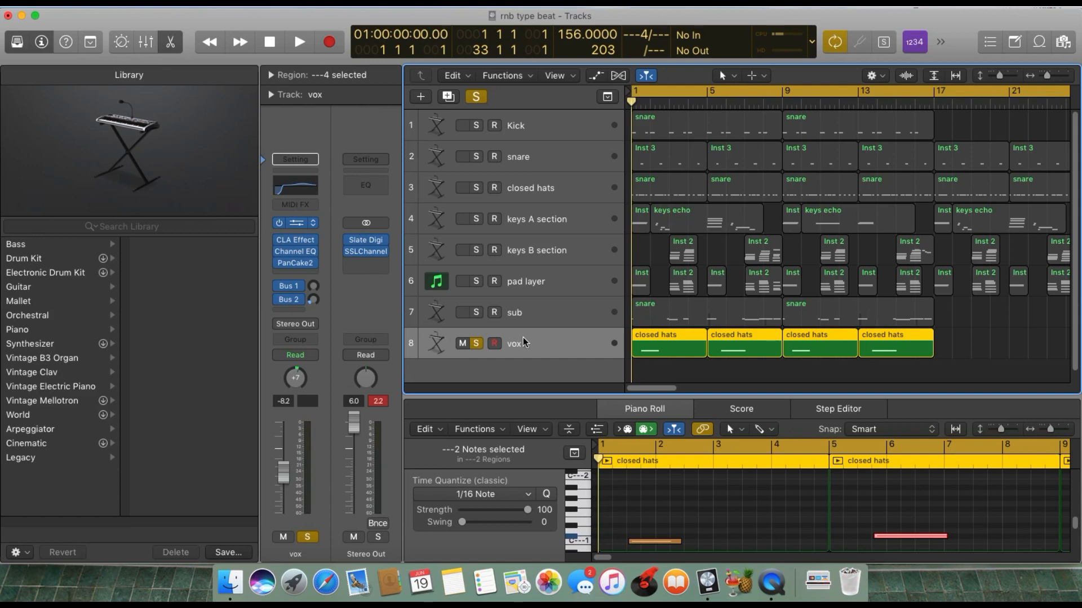
{"action": "key", "text": "v"}
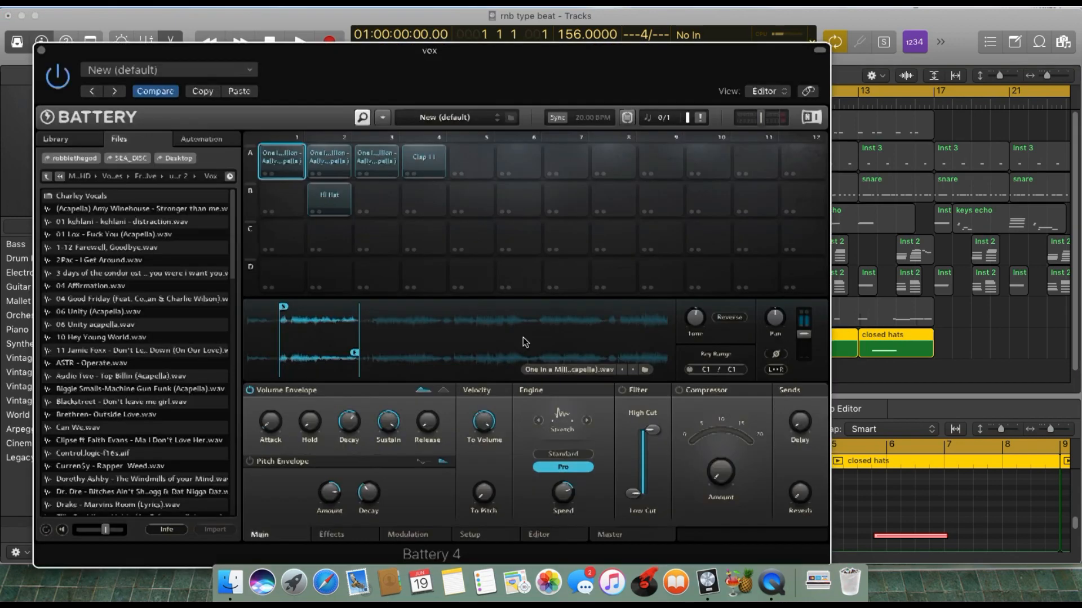
{"action": "key", "text": "v"}
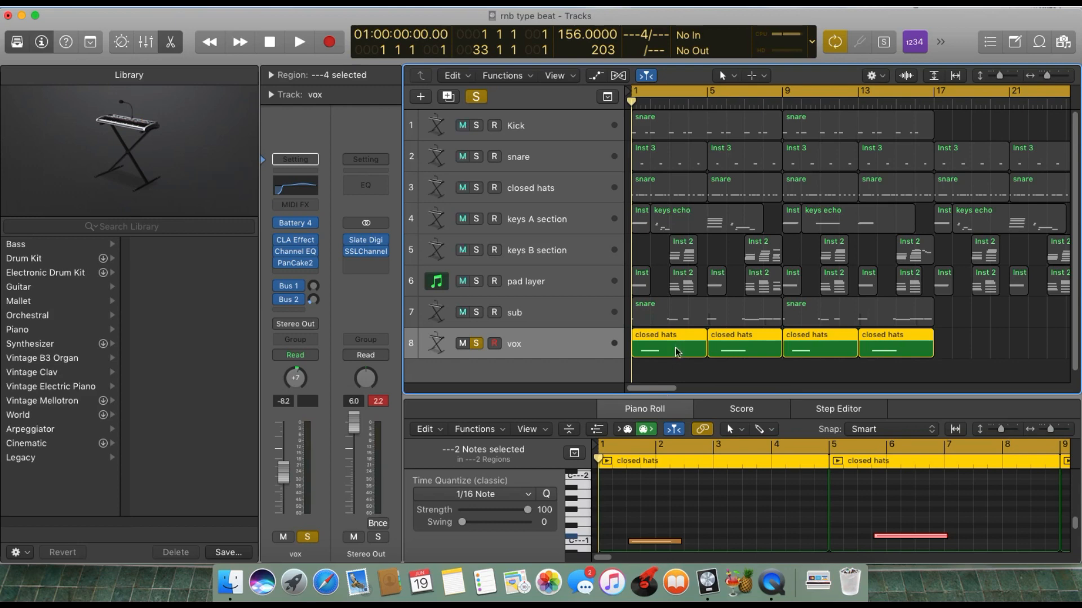
{"action": "left_click", "coordinate": [297, 226]}
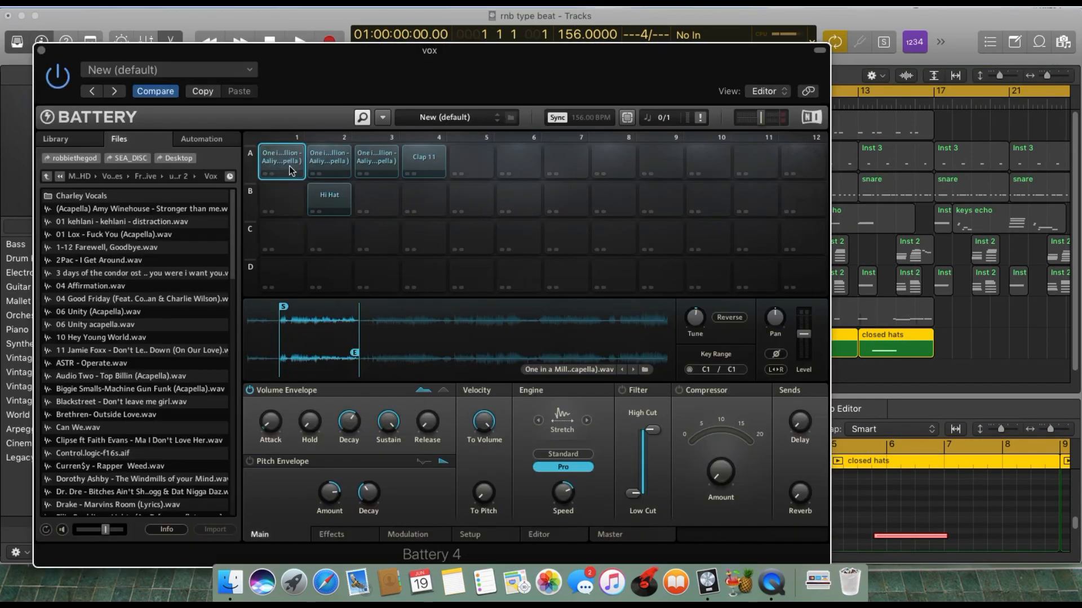
{"action": "left_click", "coordinate": [338, 160]}
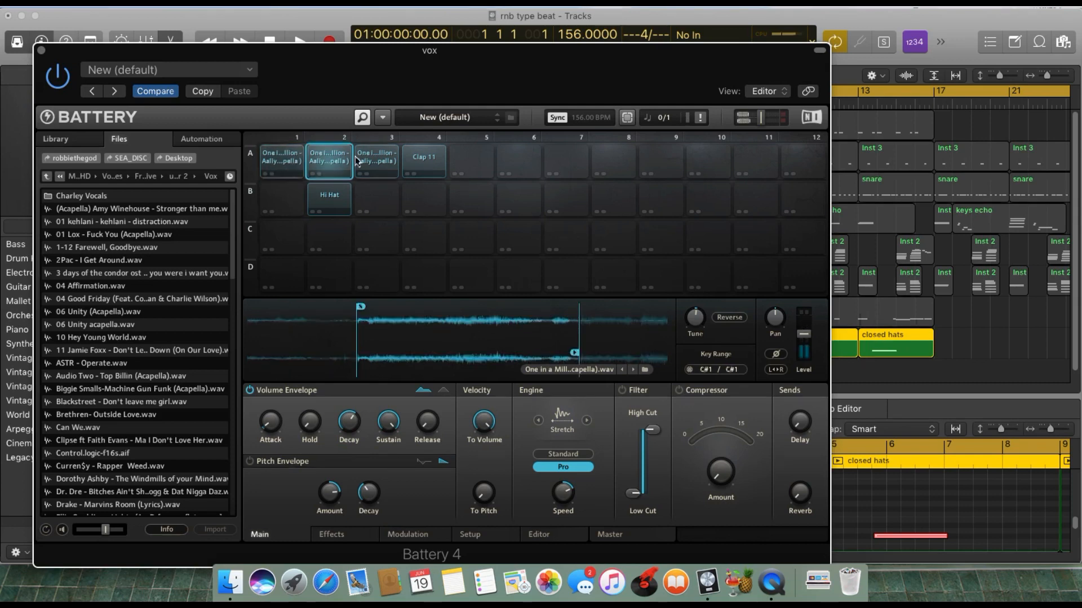
{"action": "left_click", "coordinate": [376, 161]}
{"action": "left_click", "coordinate": [333, 161]}
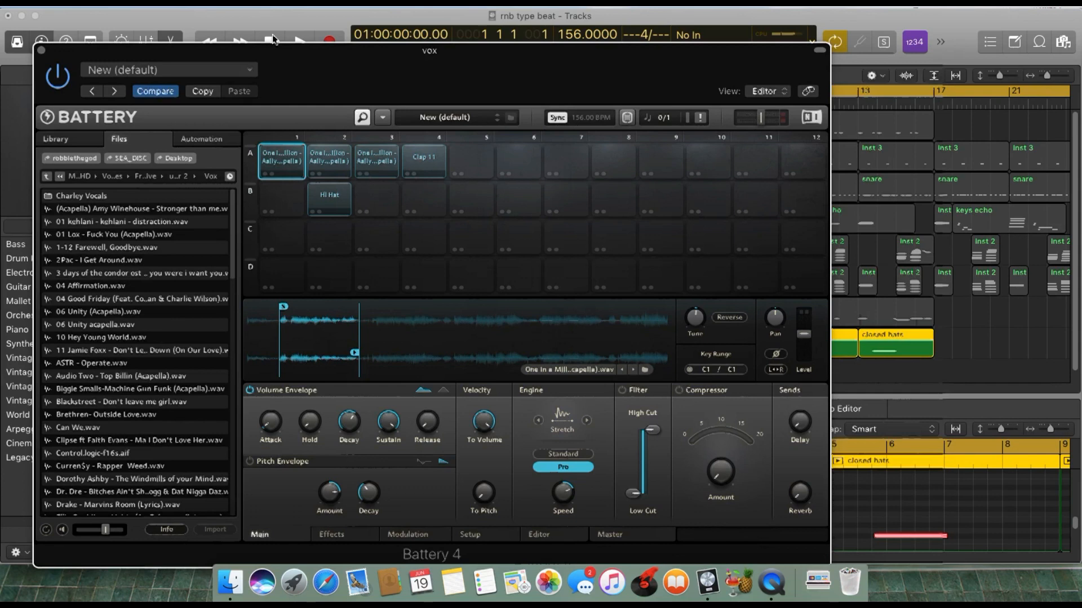
{"action": "left_click_drag", "start_coordinate": [285, 78], "coordinate": [776, 28]}
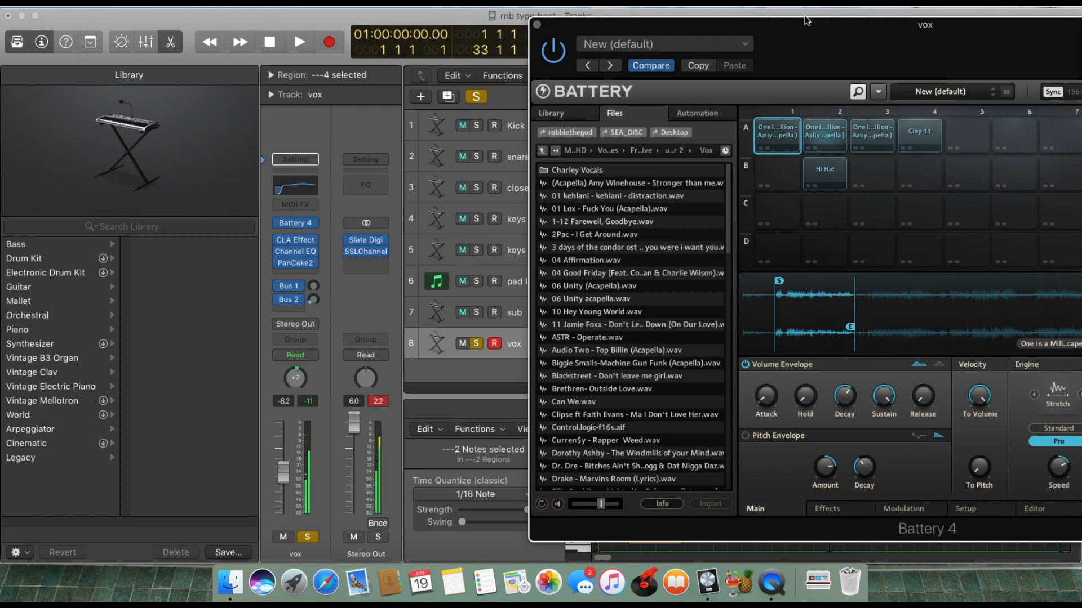
{"action": "left_click_drag", "start_coordinate": [805, 21], "coordinate": [564, 41]}
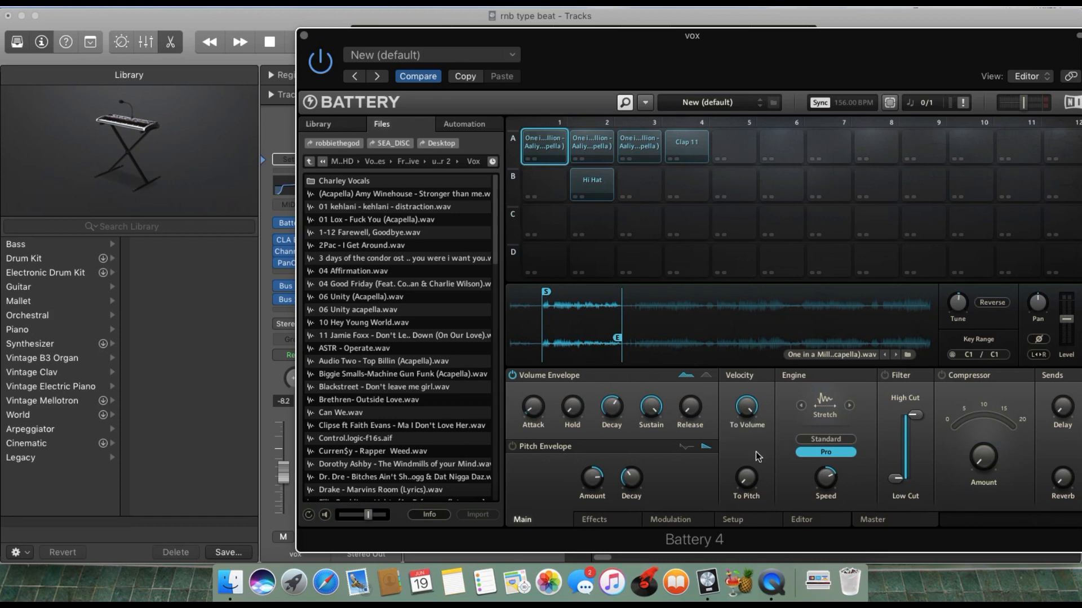
Try the Sampler engine's Vintage and Standard modes and Stretch Standard on the first vocal cell, and return it to Stretch Pro.
{"action": "left_click", "coordinate": [832, 439]}
{"action": "left_click", "coordinate": [835, 452]}
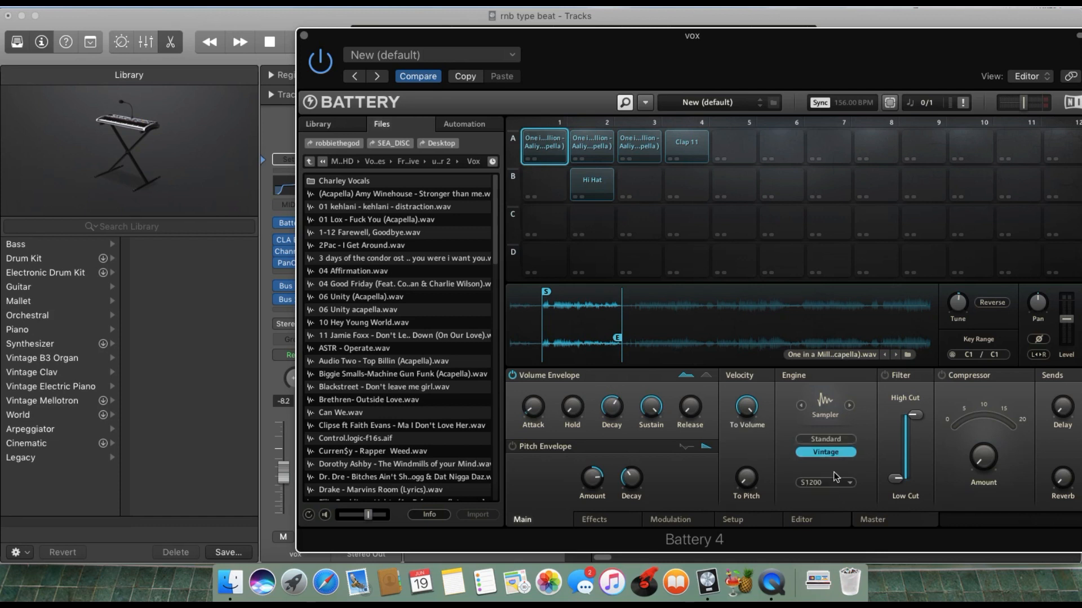
{"action": "left_click", "coordinate": [845, 438]}
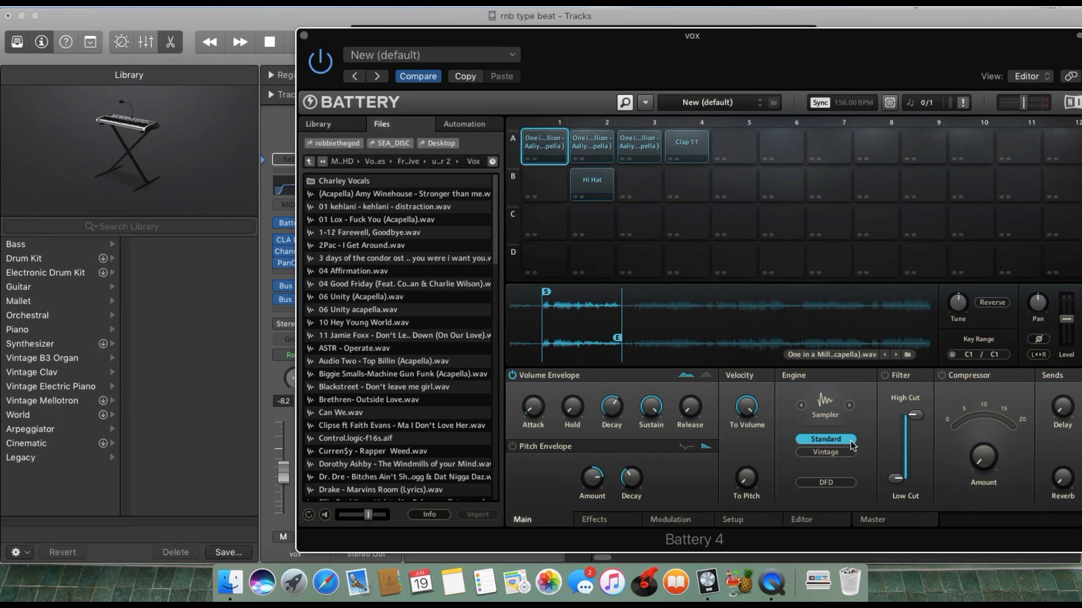
{"action": "left_click", "coordinate": [849, 405]}
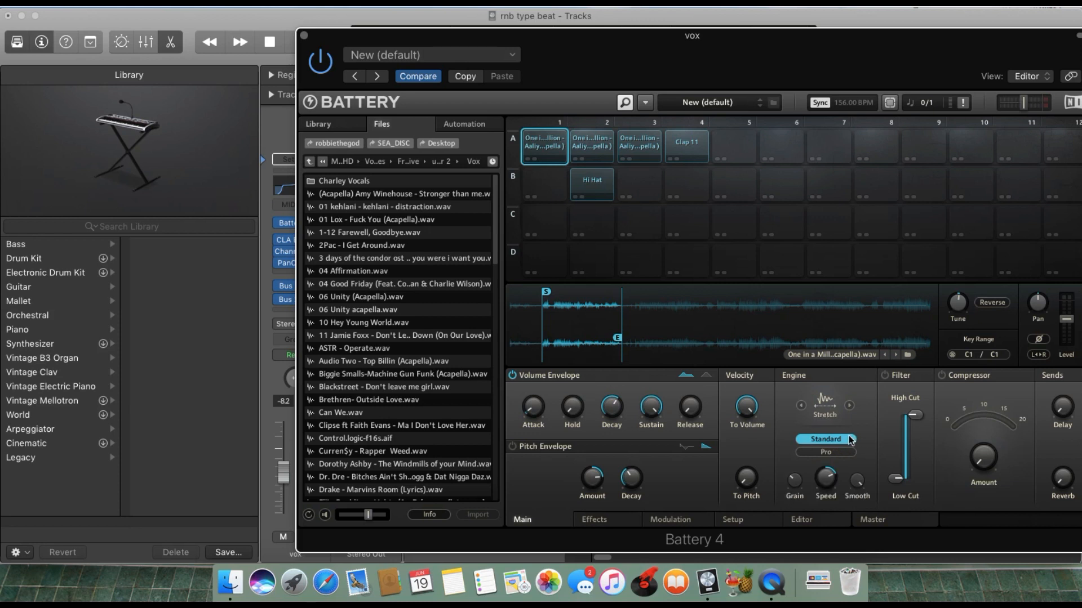
{"action": "mouse_move", "coordinate": [826, 488]}
{"action": "left_click", "coordinate": [821, 453]}
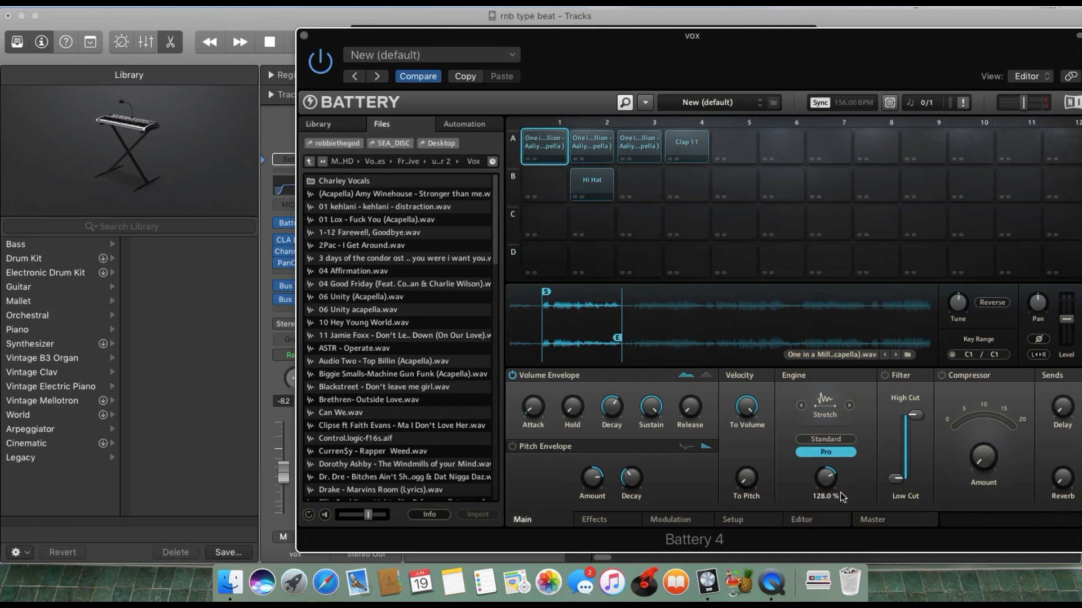
Audition the first and second vocal cells alternately to compare the two sample slices.
{"action": "mouse_move", "coordinate": [960, 312]}
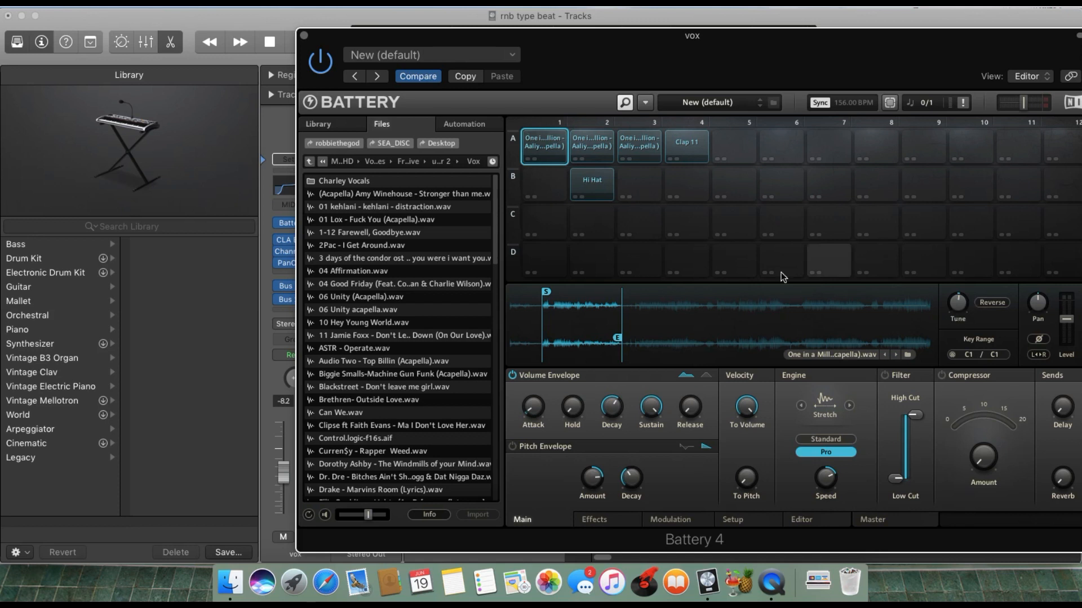
{"action": "left_click", "coordinate": [604, 140]}
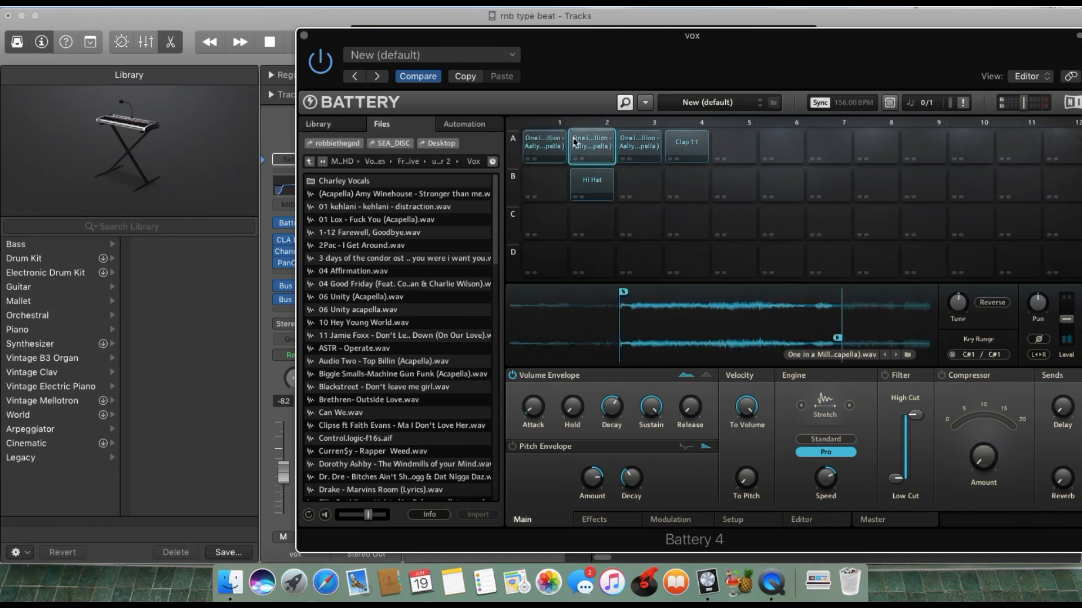
{"action": "left_click", "coordinate": [552, 144]}
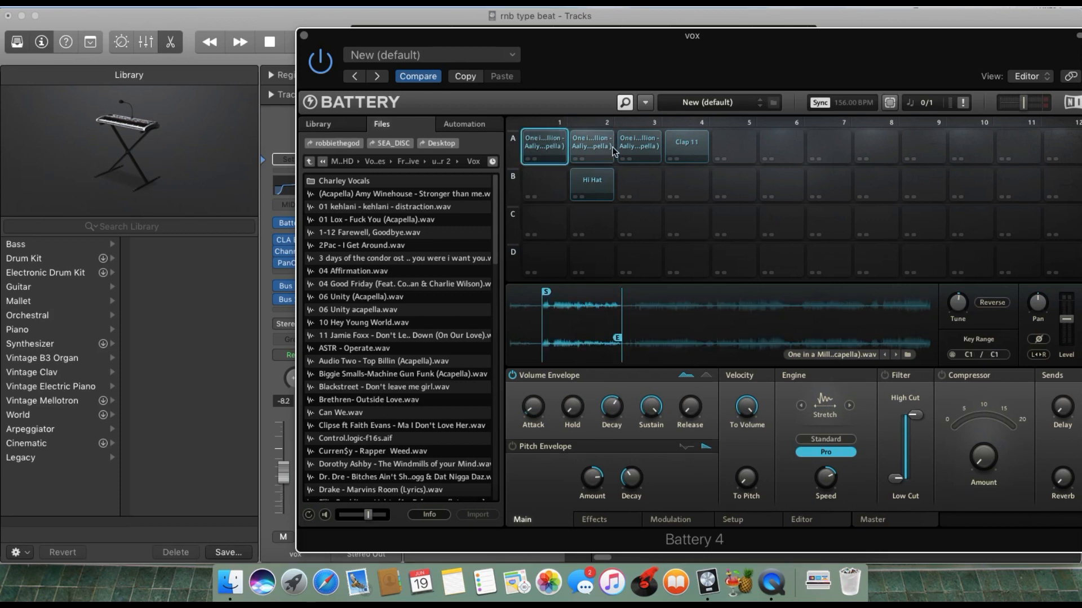
{"action": "left_click", "coordinate": [612, 150]}
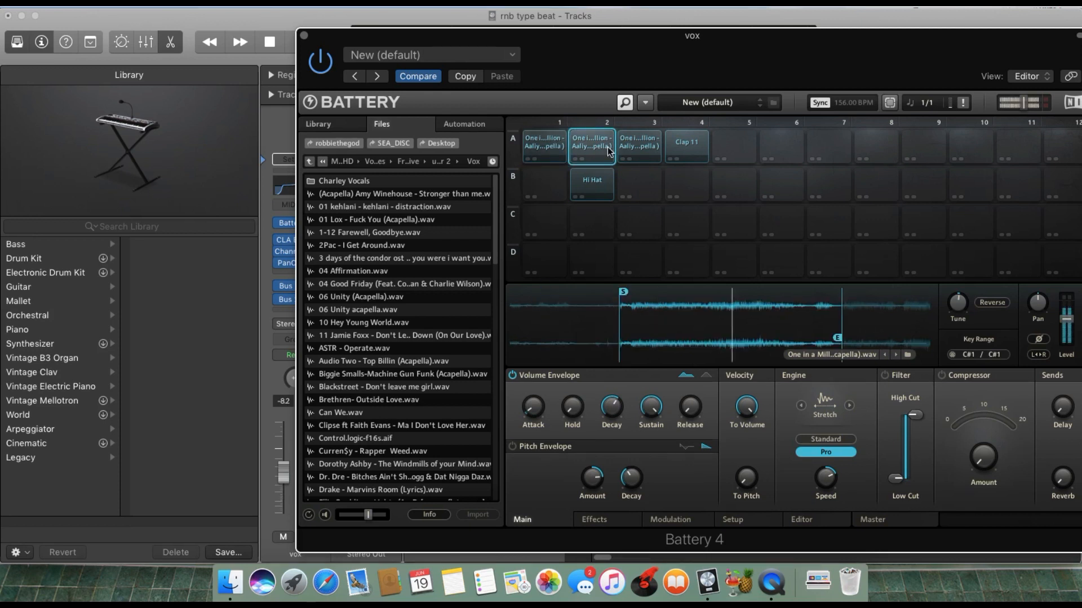
Audition the first One in a Million vocal cell once more and close the Battery 4 window.
{"action": "left_click", "coordinate": [564, 153]}
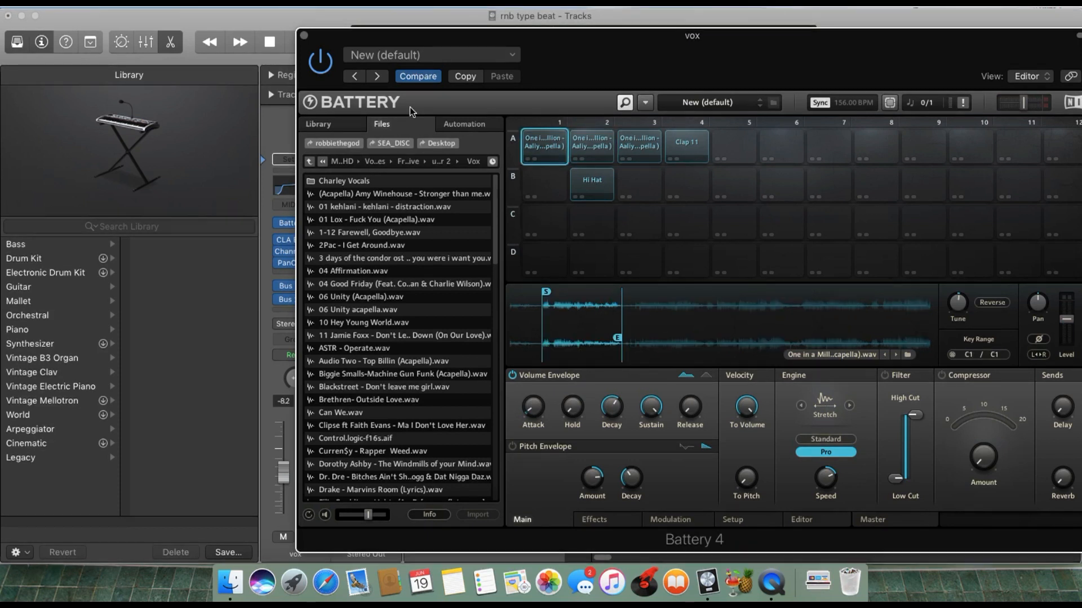
{"action": "left_click", "coordinate": [304, 36]}
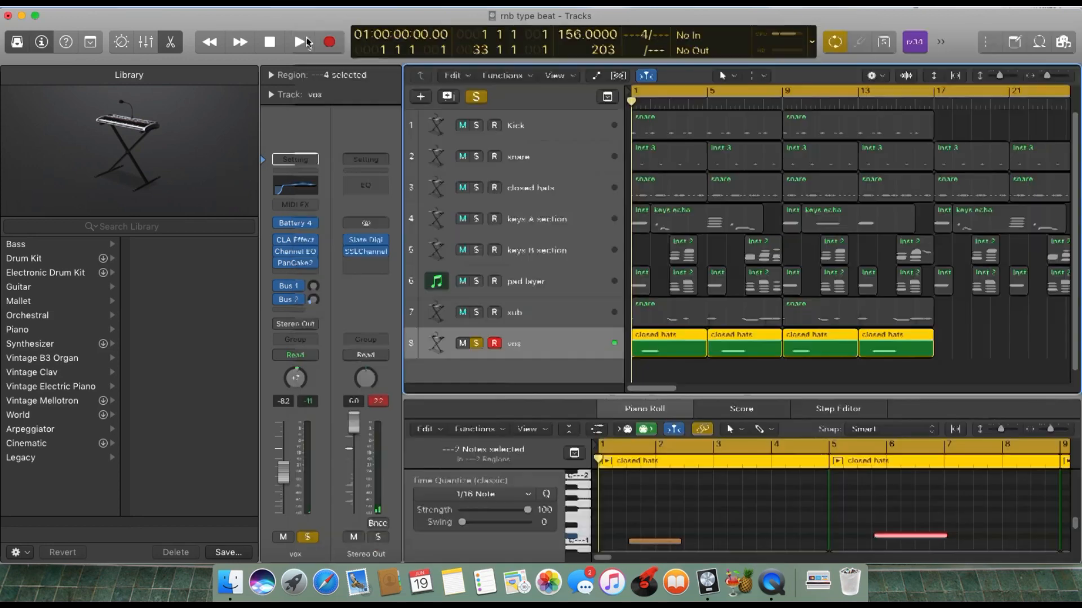
Review the vox track's CLA Effects settings and its Channel EQ curve, closing each plug-in window after viewing.
{"action": "left_click", "coordinate": [303, 247]}
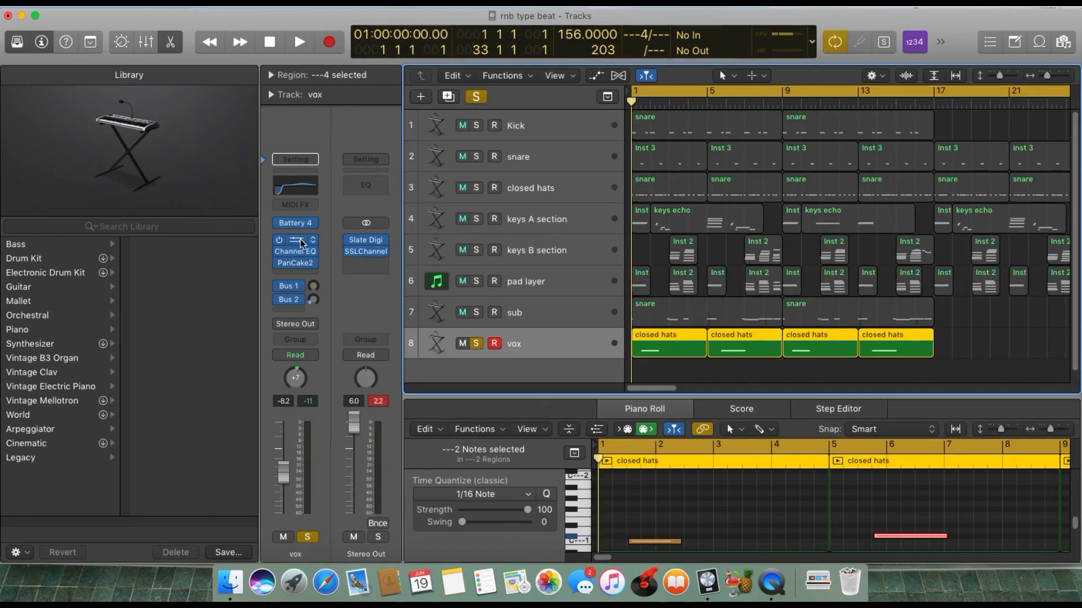
{"action": "key", "text": "super+w"}
{"action": "left_click", "coordinate": [302, 242]}
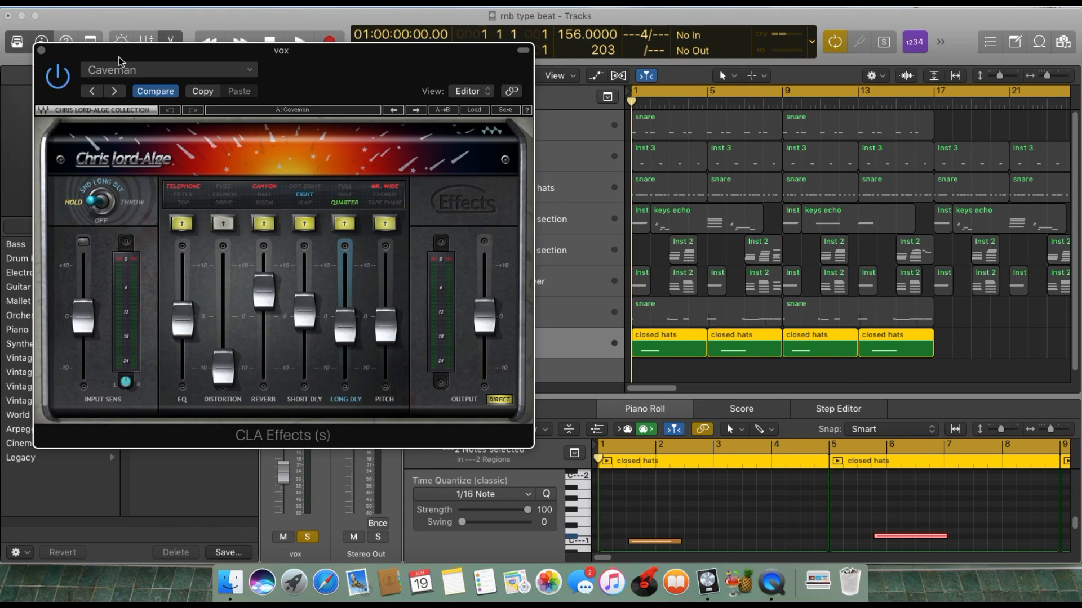
{"action": "left_click_drag", "start_coordinate": [119, 61], "coordinate": [522, 175]}
{"action": "left_click_drag", "start_coordinate": [536, 198], "coordinate": [691, 171]}
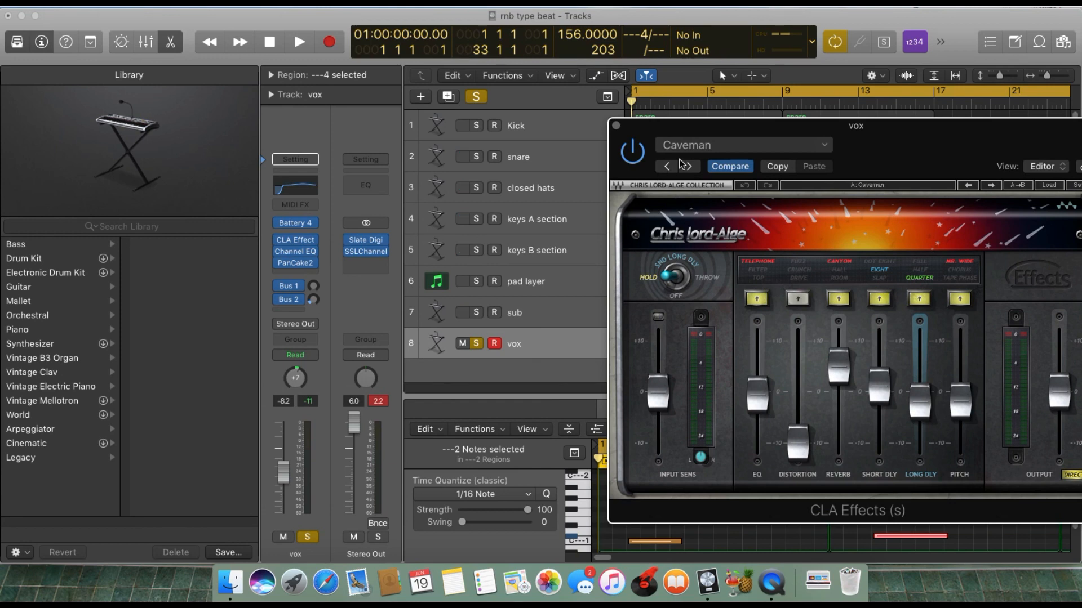
{"action": "left_click", "coordinate": [616, 126]}
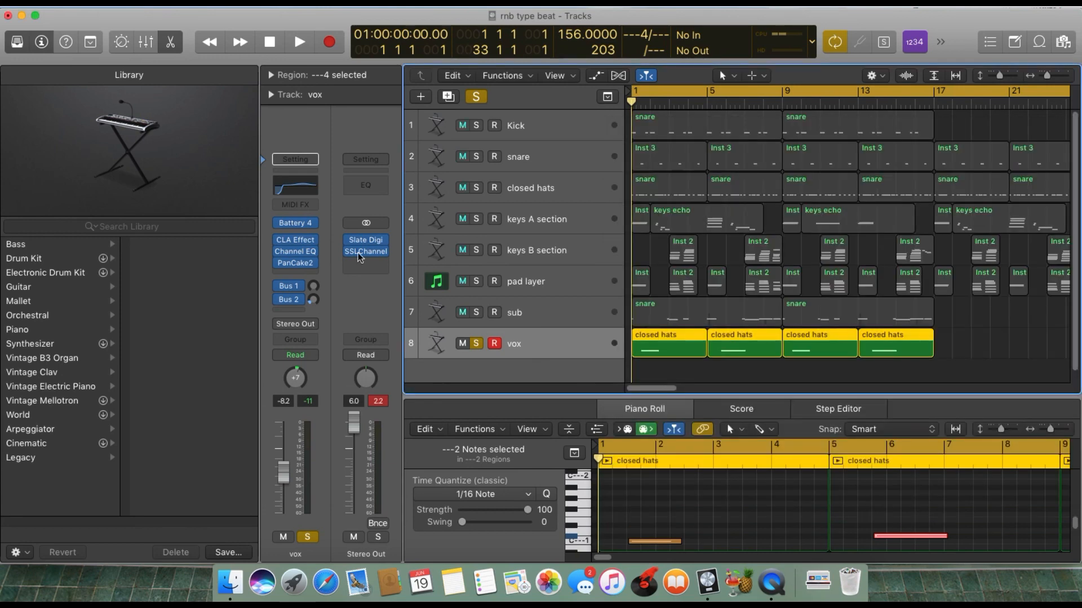
{"action": "left_click", "coordinate": [303, 251]}
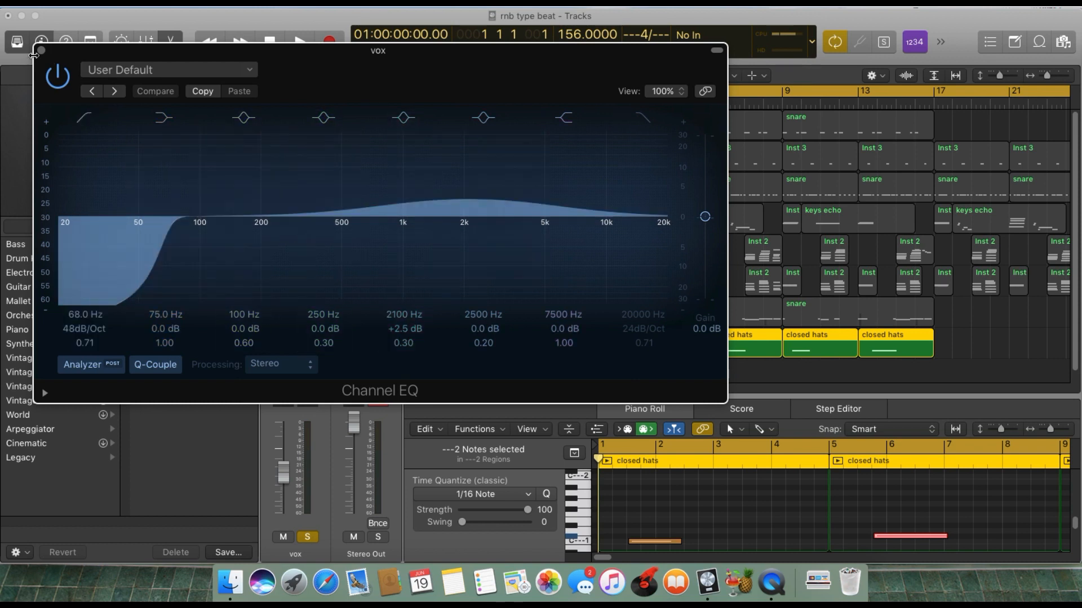
{"action": "left_click", "coordinate": [41, 51]}
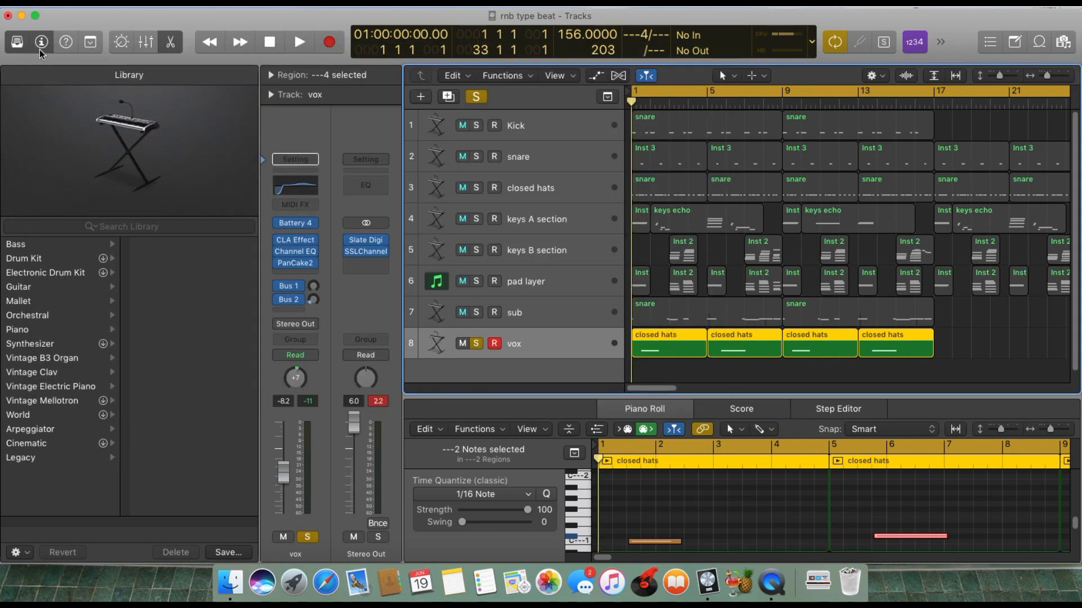
Open the vox track's PanCake2, browse its presets, load Left to Right, and close the plug-in window.
{"action": "left_click", "coordinate": [298, 265]}
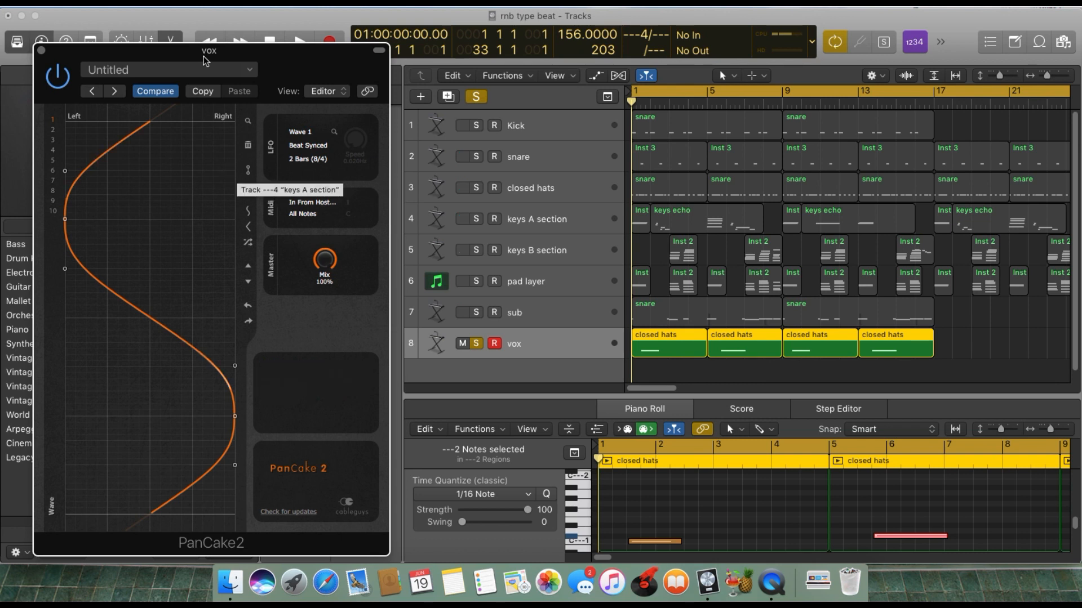
{"action": "left_click_drag", "start_coordinate": [206, 61], "coordinate": [505, 51]}
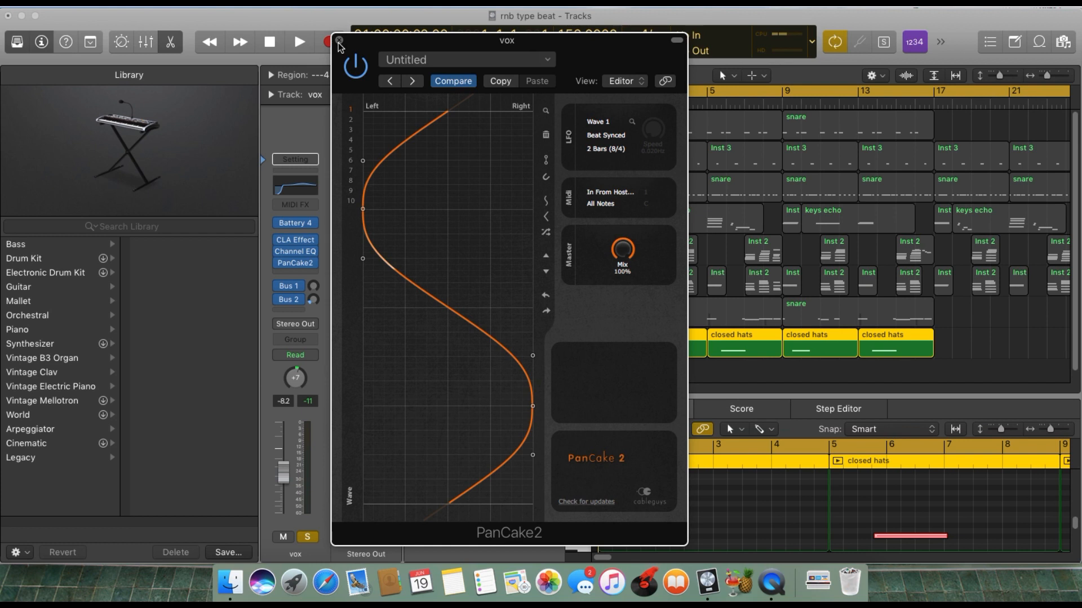
{"action": "left_click", "coordinate": [413, 81]}
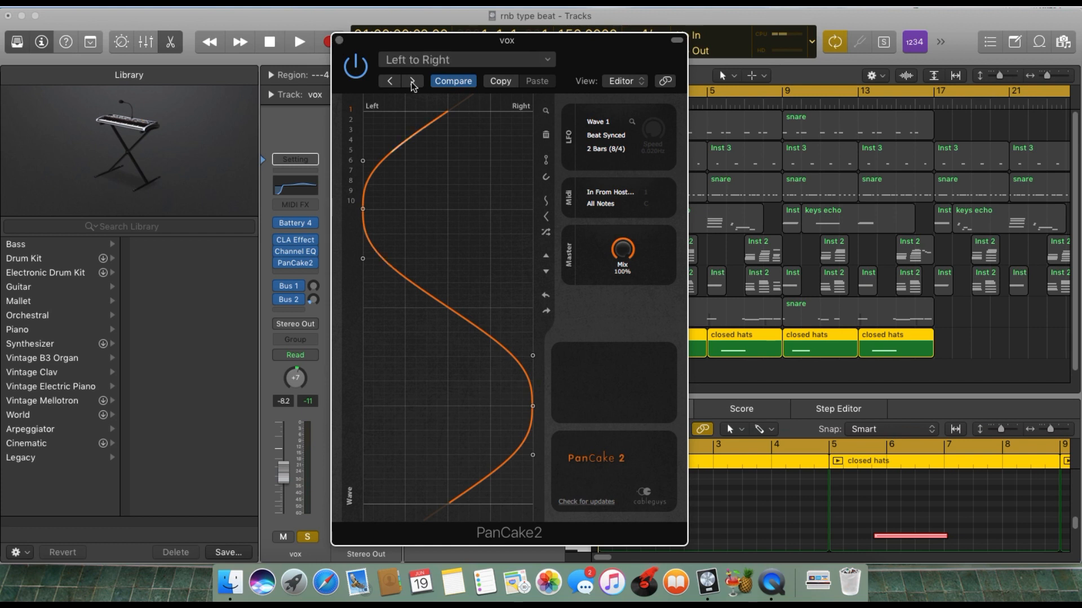
{"action": "left_click", "coordinate": [391, 82]}
{"action": "left_click", "coordinate": [393, 83]}
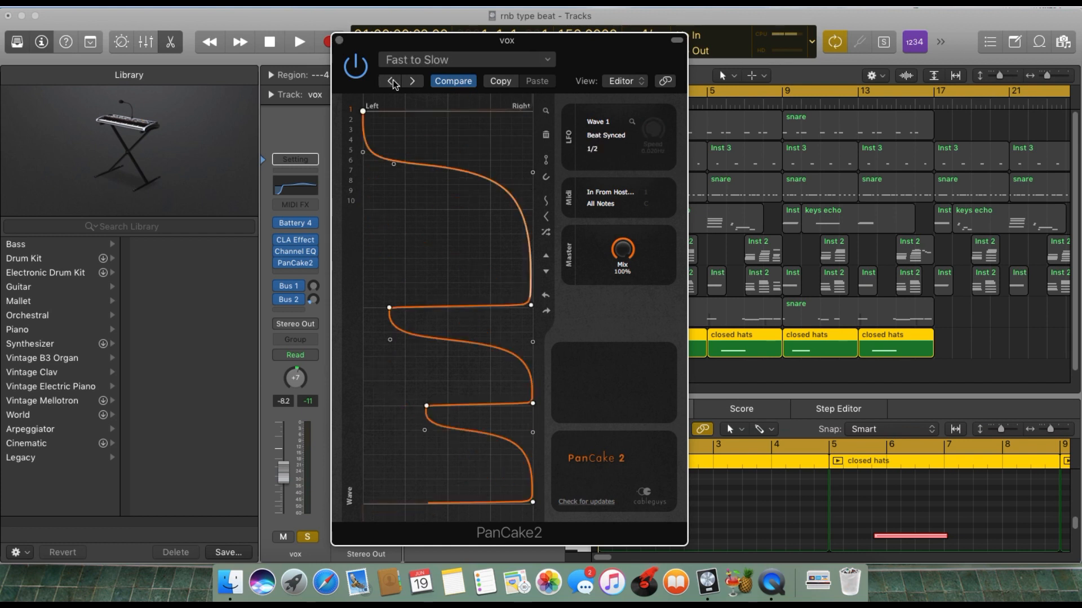
{"action": "left_click", "coordinate": [392, 82]}
{"action": "left_click", "coordinate": [391, 82]}
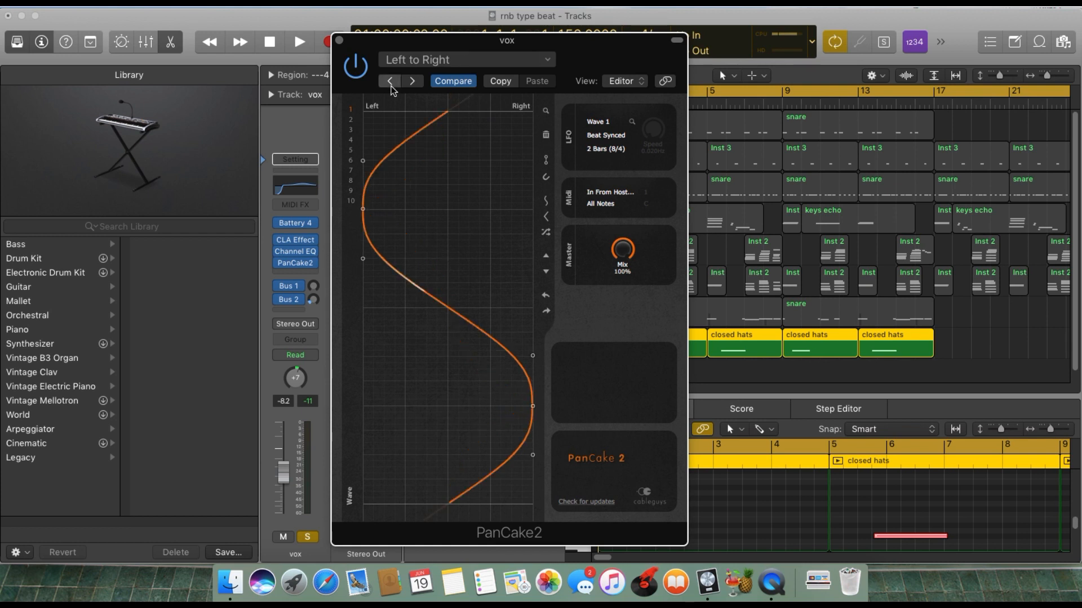
{"action": "left_click", "coordinate": [391, 84]}
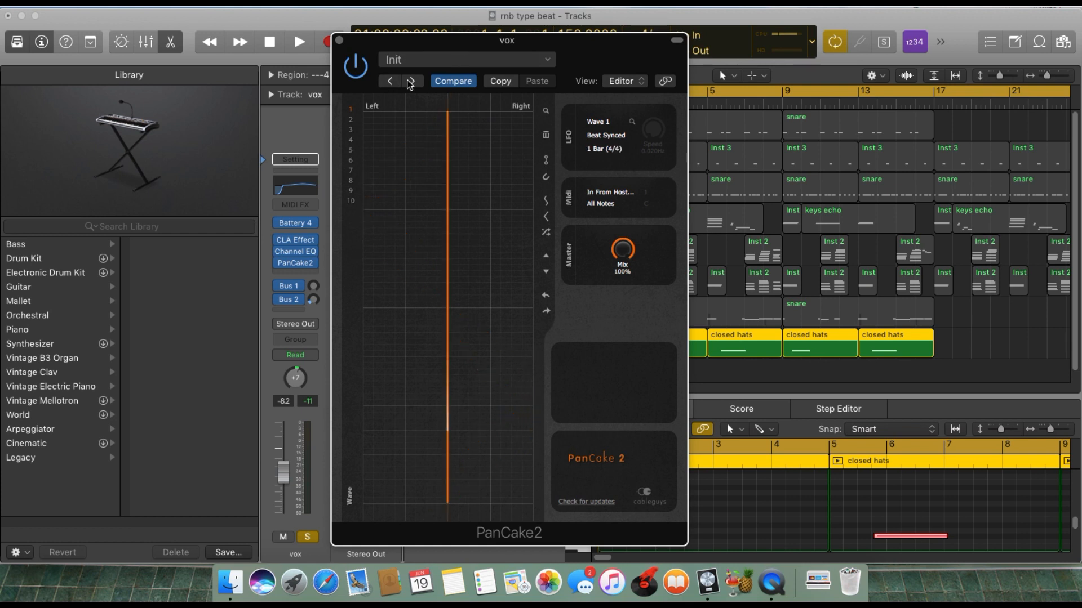
{"action": "left_click", "coordinate": [410, 82]}
{"action": "left_click_drag", "start_coordinate": [336, 41], "coordinate": [336, 40]}
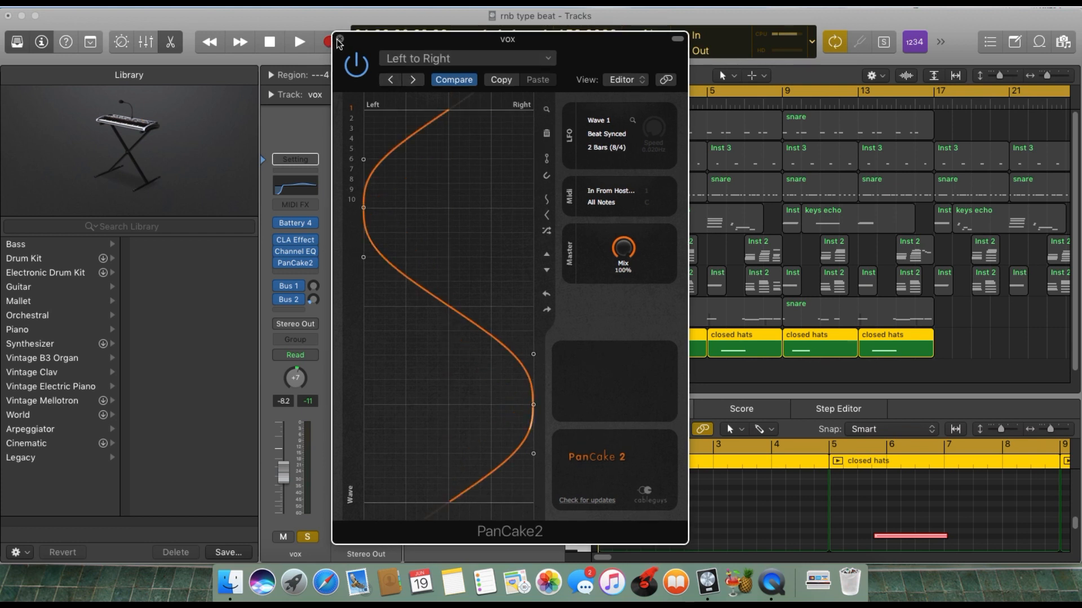
{"action": "left_click", "coordinate": [339, 40]}
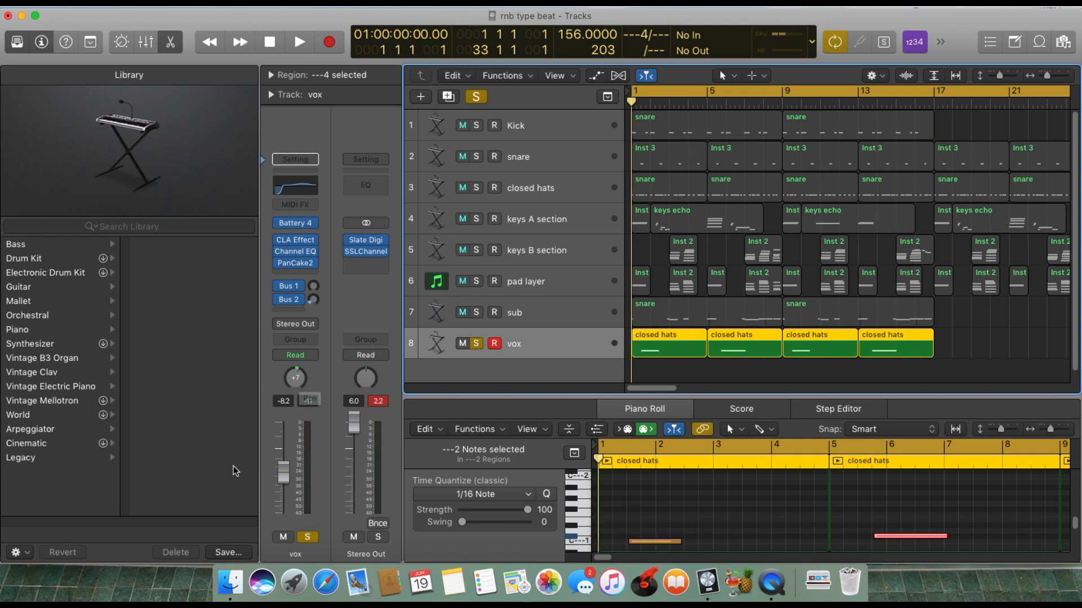
Turn off solo on the vox track and play the full arrangement with all tracks, stopping playback after the last regions.
{"action": "left_click", "coordinate": [475, 345]}
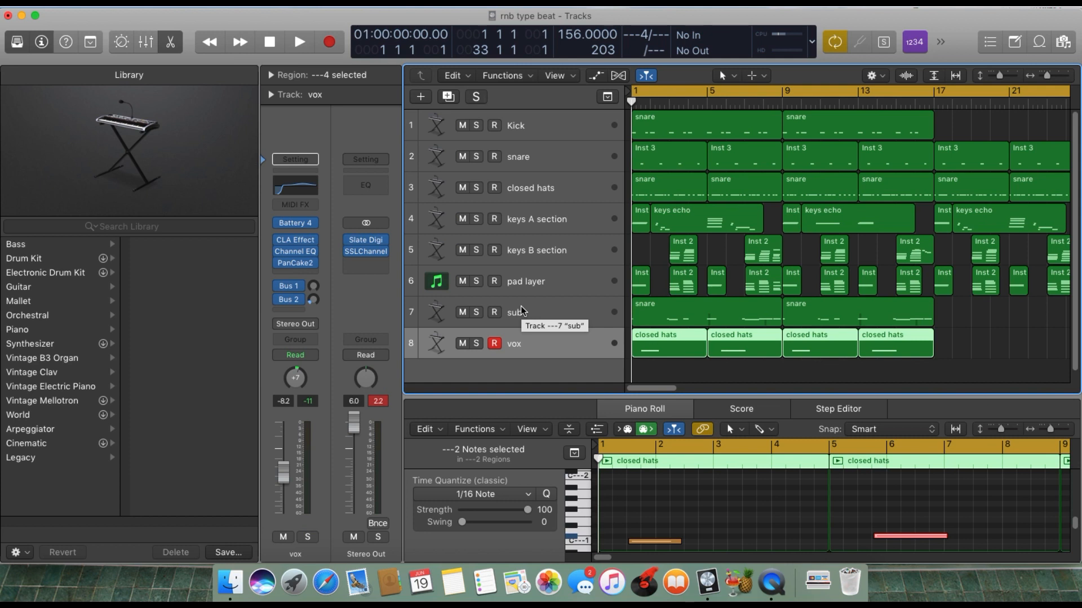
{"action": "key", "text": "space"}
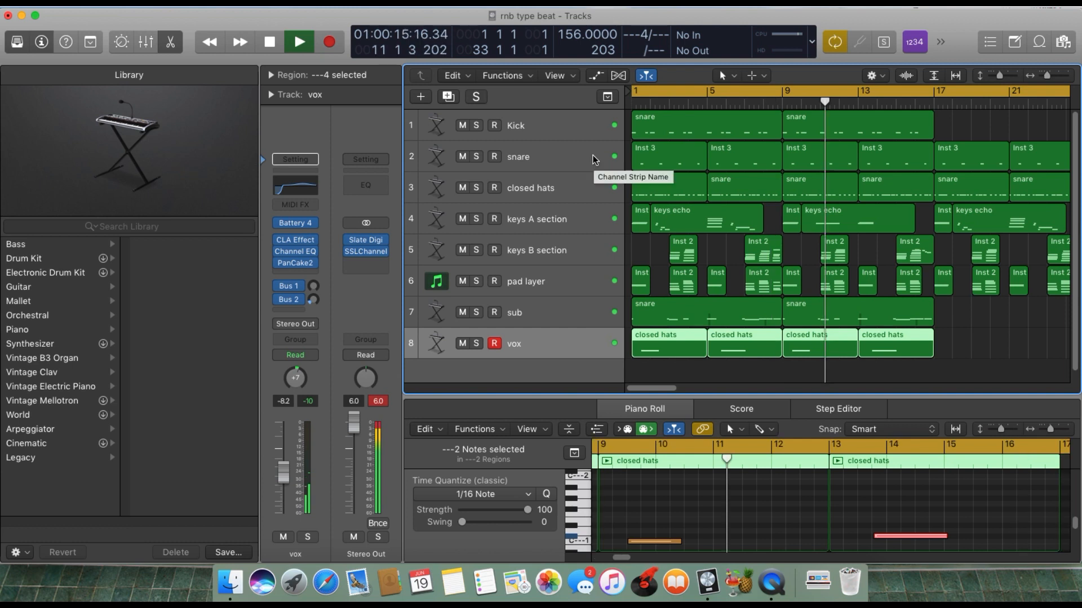
{"action": "left_click_drag", "start_coordinate": [1046, 75], "coordinate": [1039, 77]}
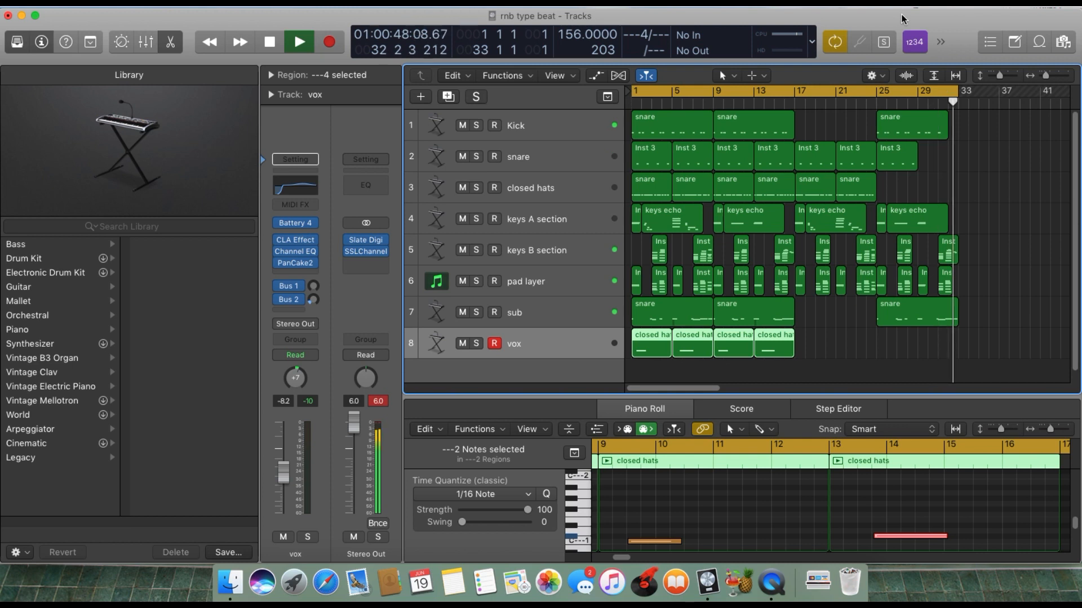
{"action": "key", "text": "space"}
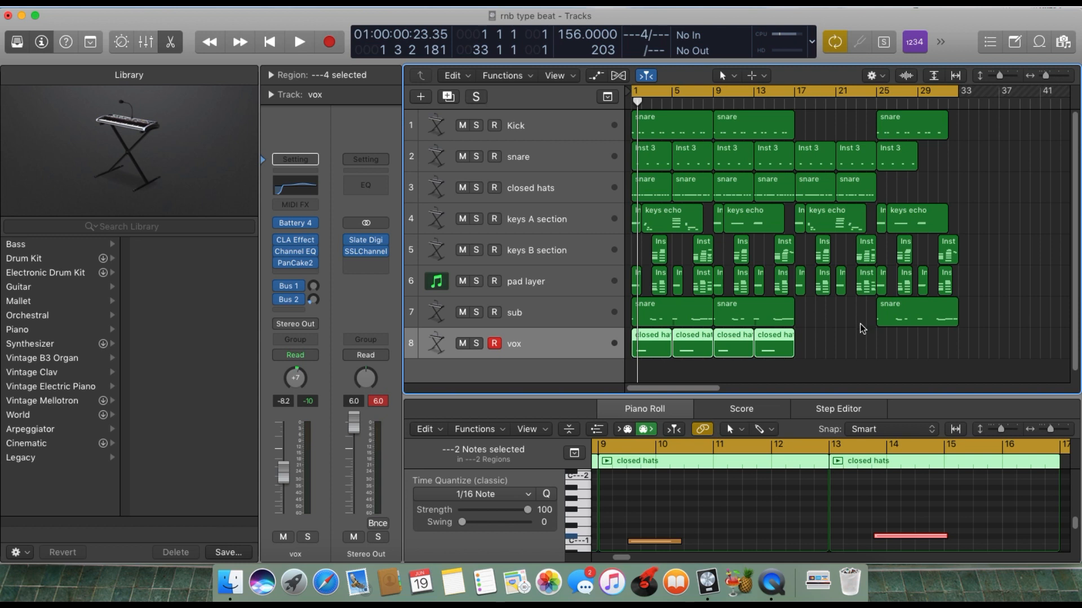
Turn the cycle range off and back on.
{"action": "left_click", "coordinate": [789, 91]}
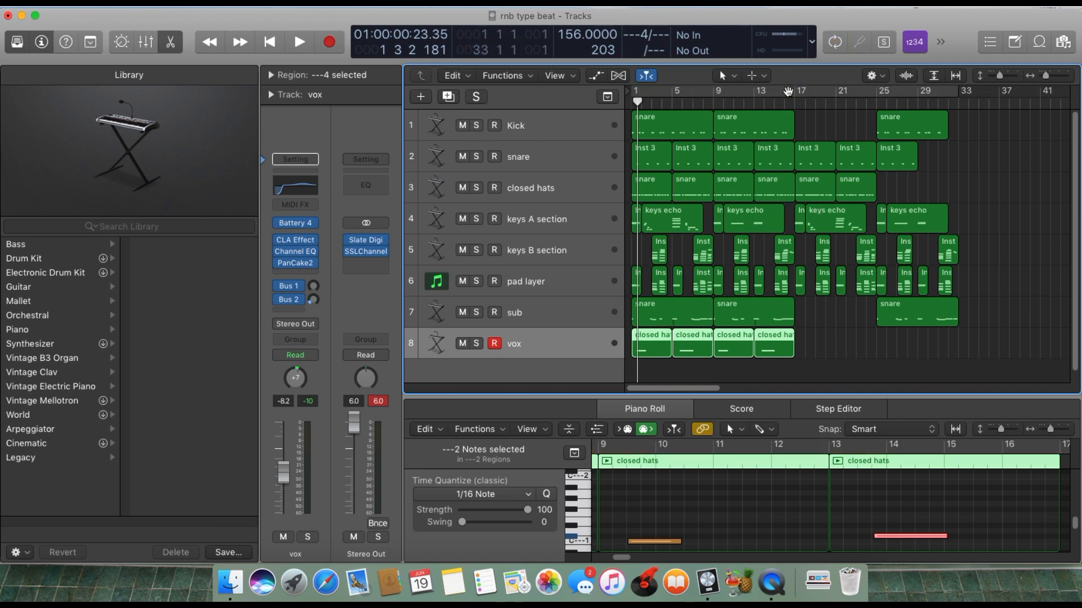
{"action": "left_click", "coordinate": [788, 93]}
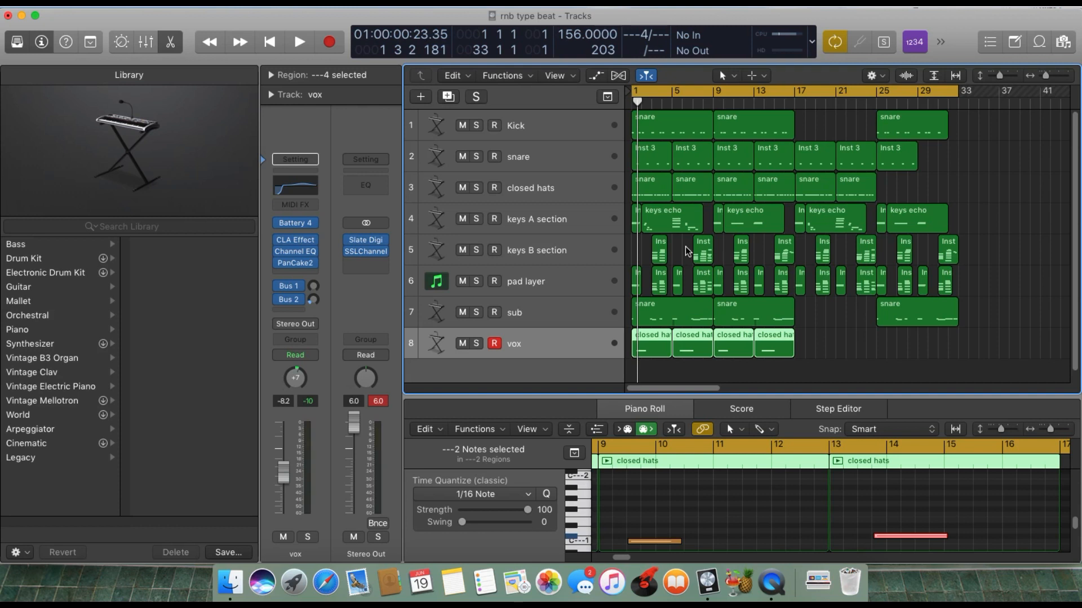
Select the tracks from keys A section down to vox in turn to review their regions and notes.
{"action": "left_click", "coordinate": [569, 234]}
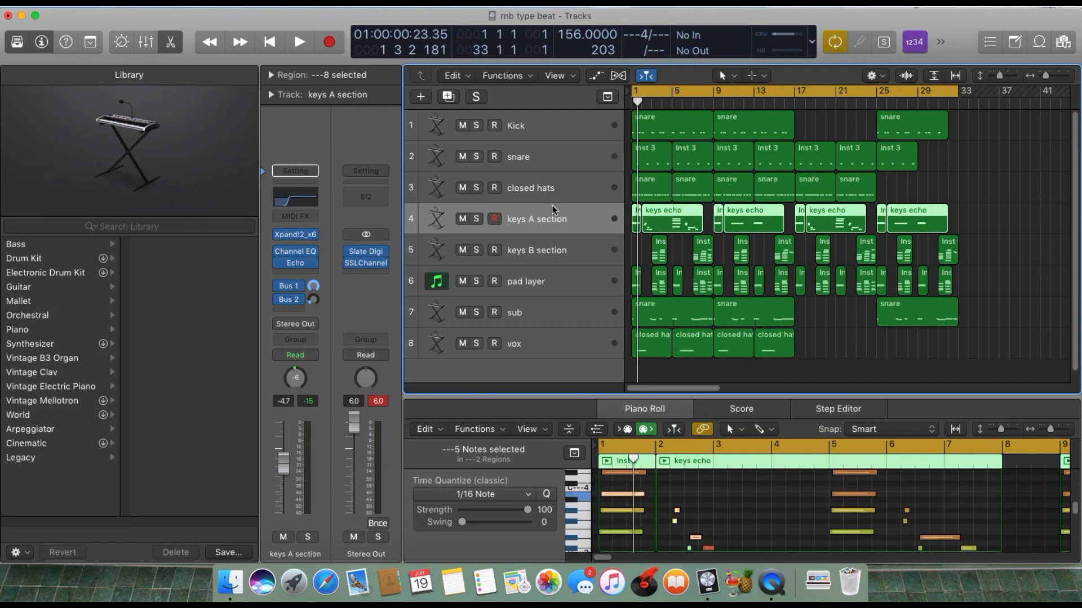
{"action": "left_click", "coordinate": [560, 250]}
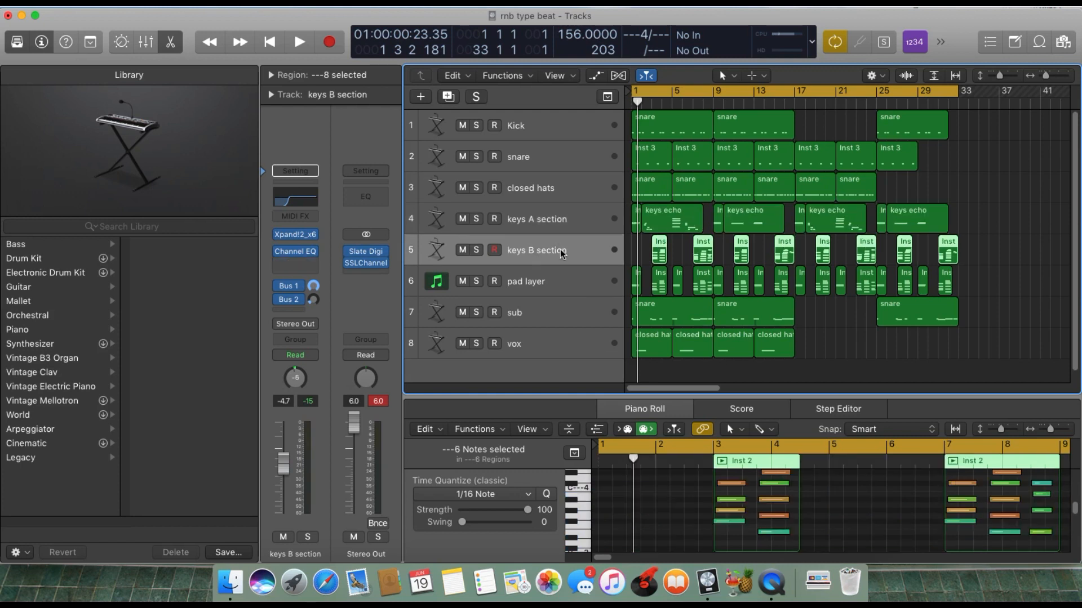
{"action": "left_click", "coordinate": [572, 289]}
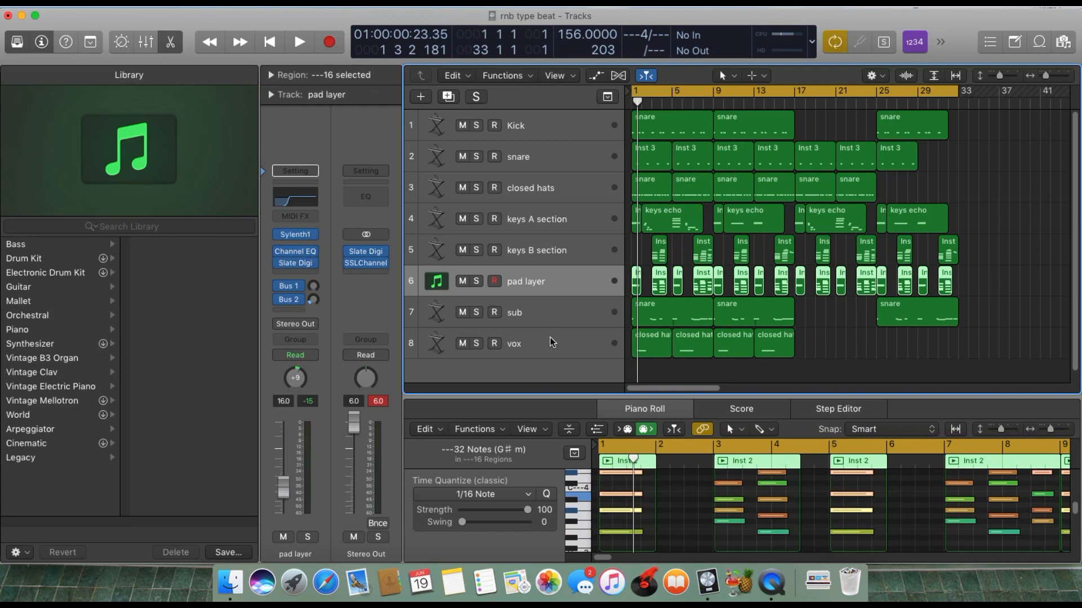
{"action": "key", "text": "Down"}
{"action": "key", "text": "Down"}
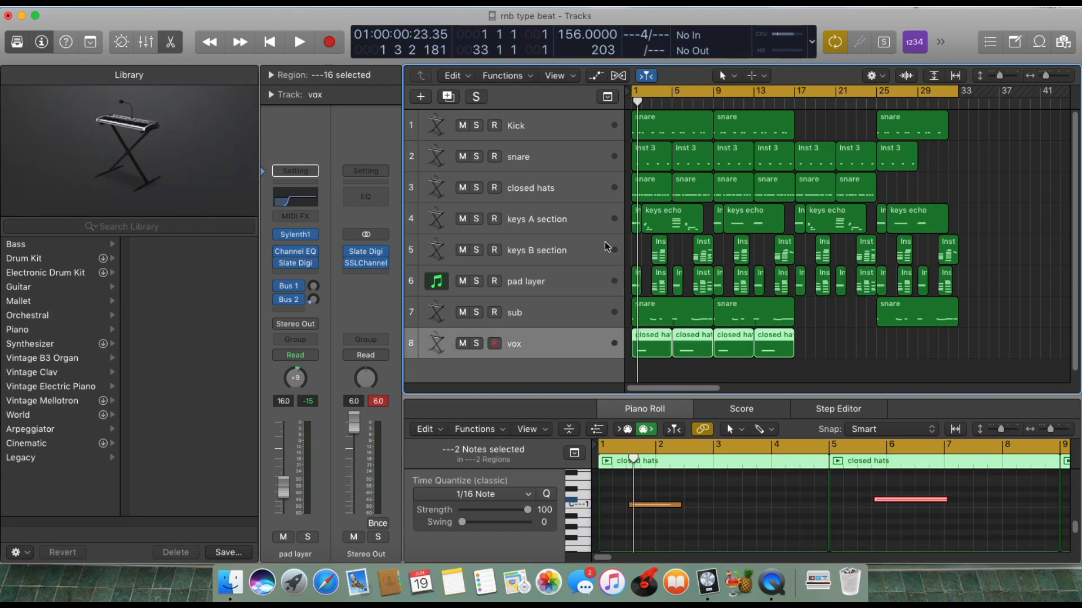